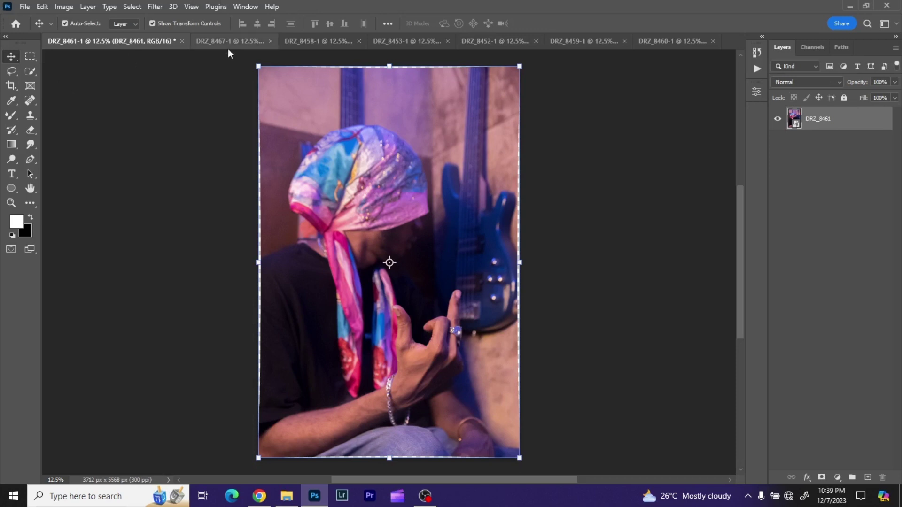
- Look through the open photos and bring up the DRZ_8452-1 portrait
click(230, 47)
click(294, 43)
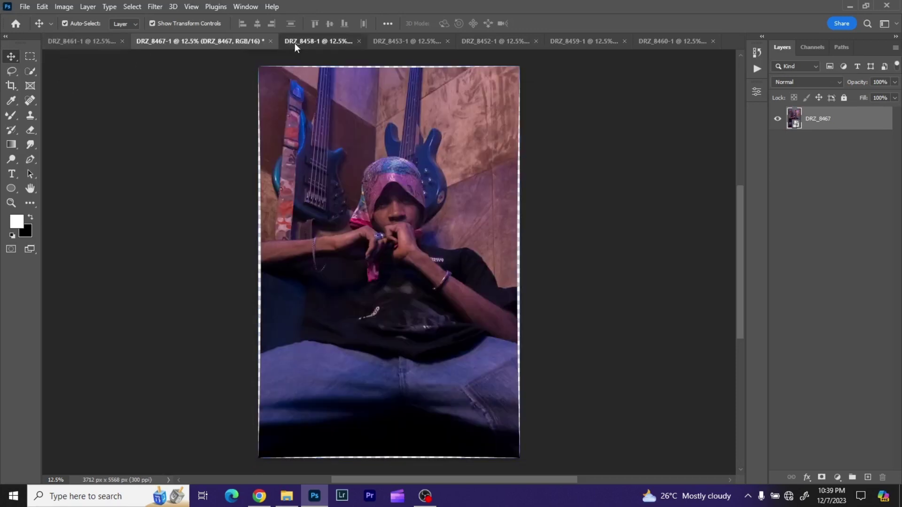
click(386, 47)
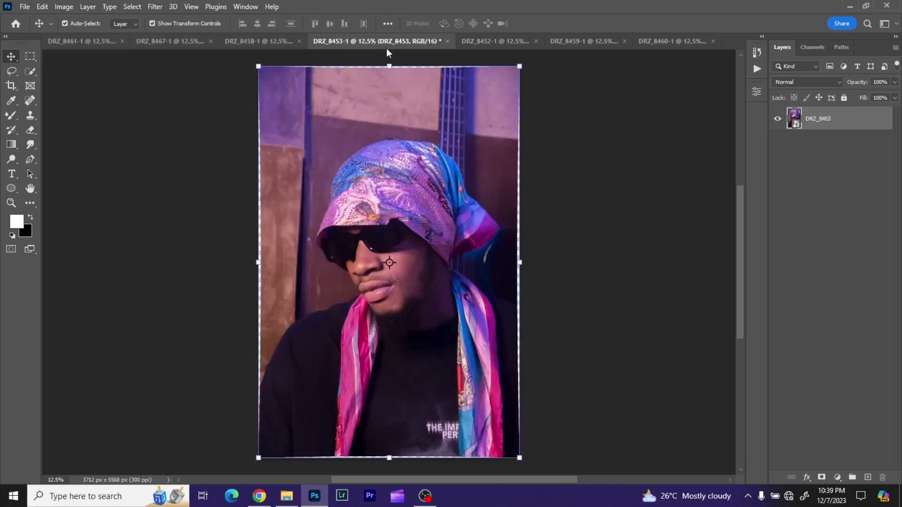
click(494, 44)
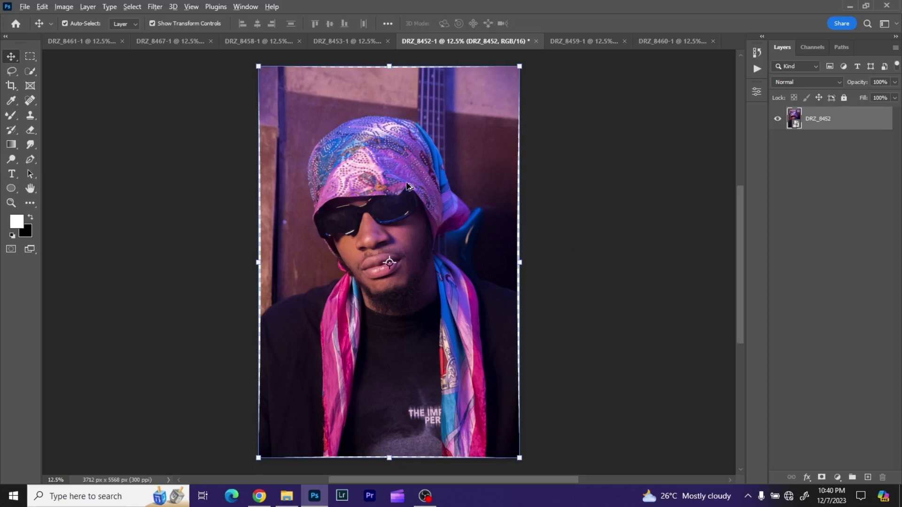
key(ctrl+z)
key(ctrl+shift+z)
key(ctrl+z)
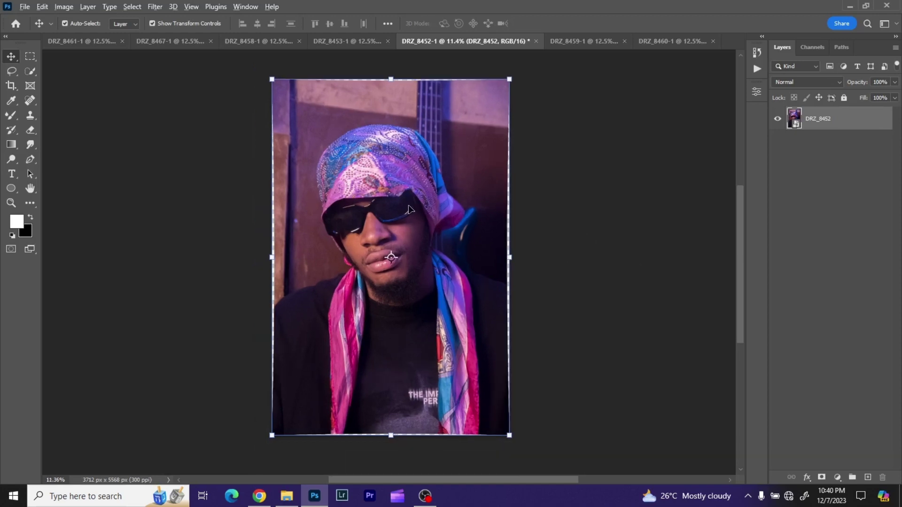
key(ctrl+shift+z)
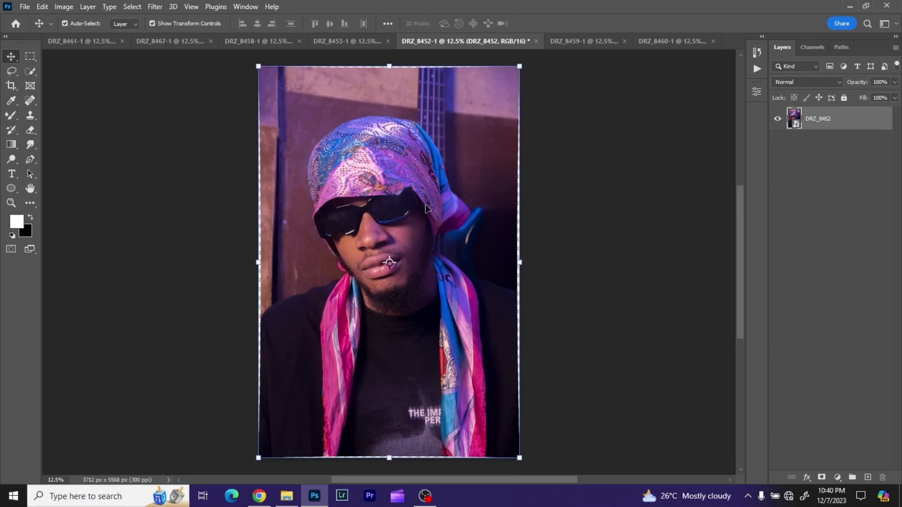
scroll(425, 213, down, 1)
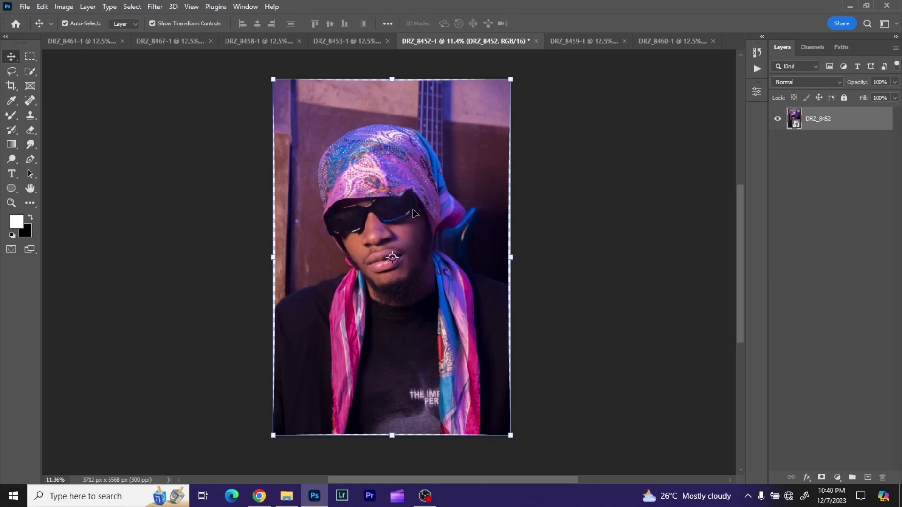
scroll(343, 252, down, 1)
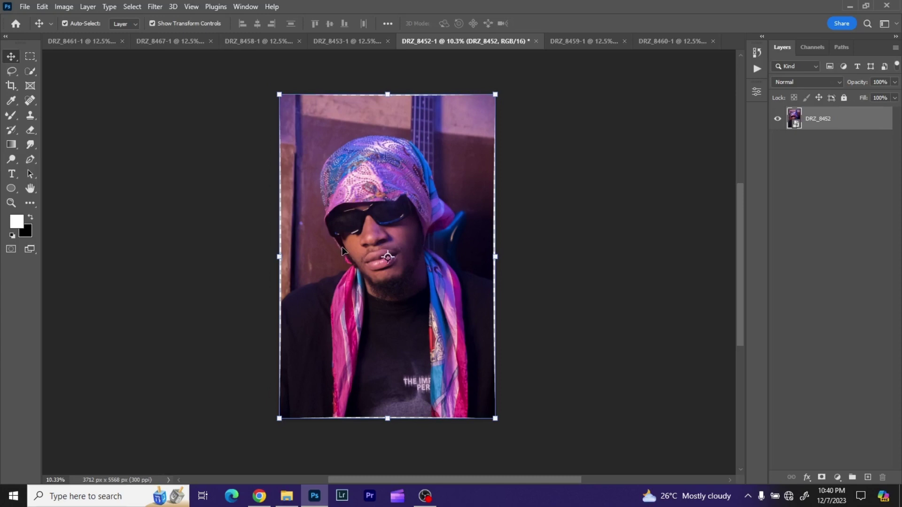
scroll(329, 274, up, 1)
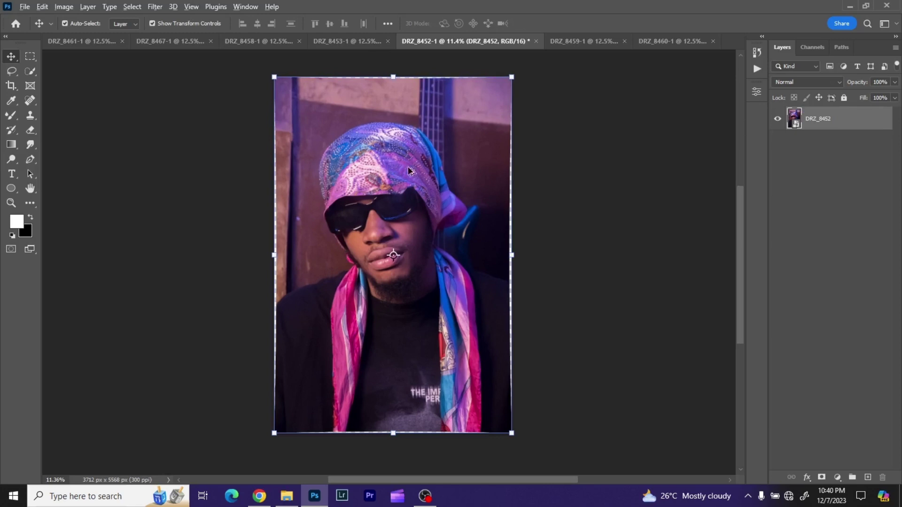
scroll(465, 174, down, 1)
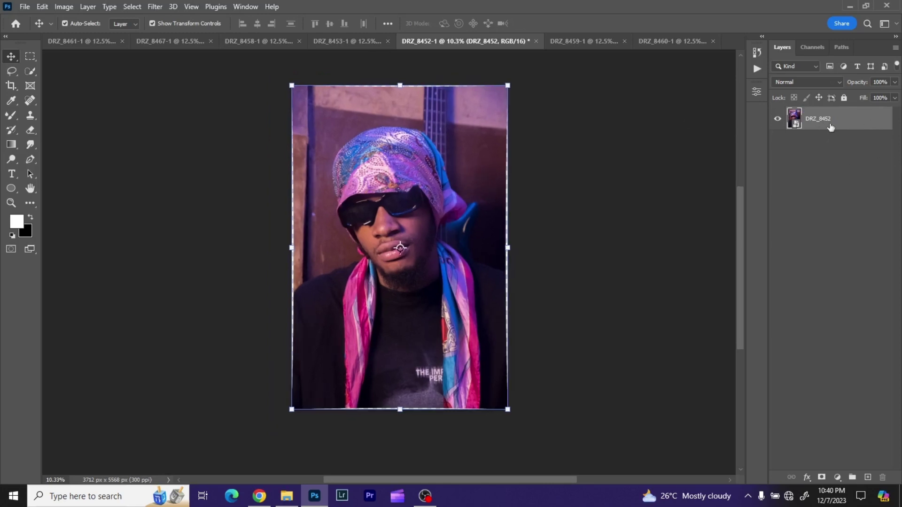
scroll(344, 143, up, 1)
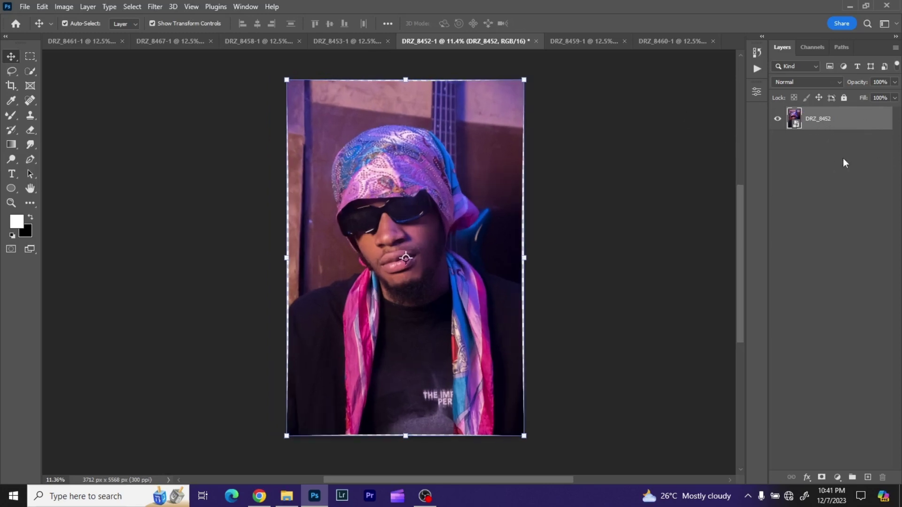
right_click(832, 126)
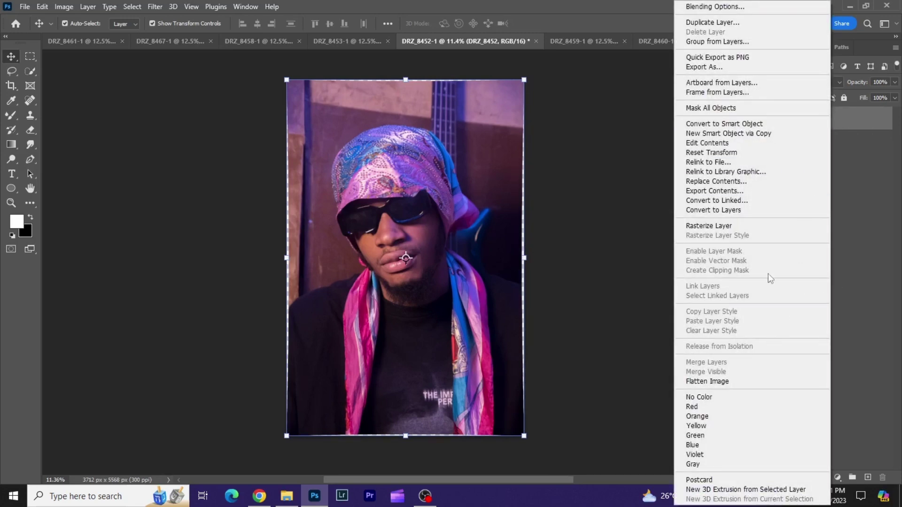
click(863, 124)
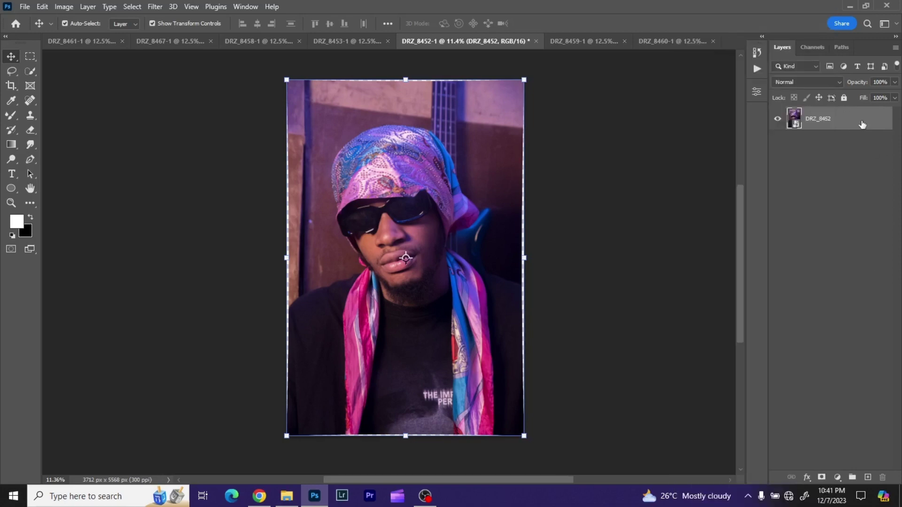
right_click(831, 124)
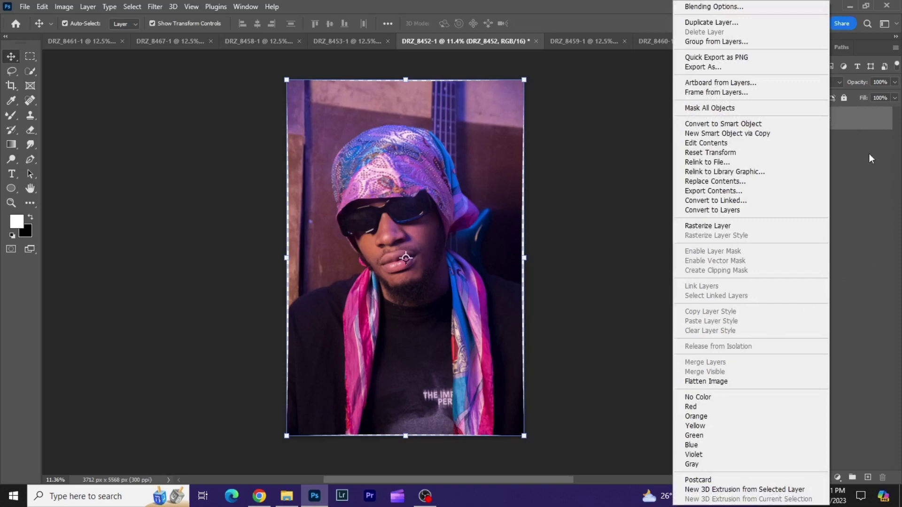
right_click(846, 123)
right_click(847, 123)
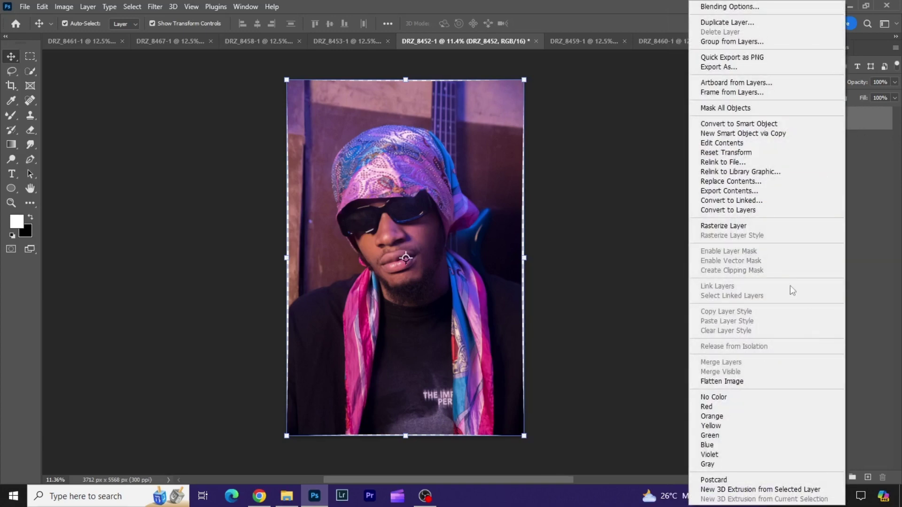
click(857, 121)
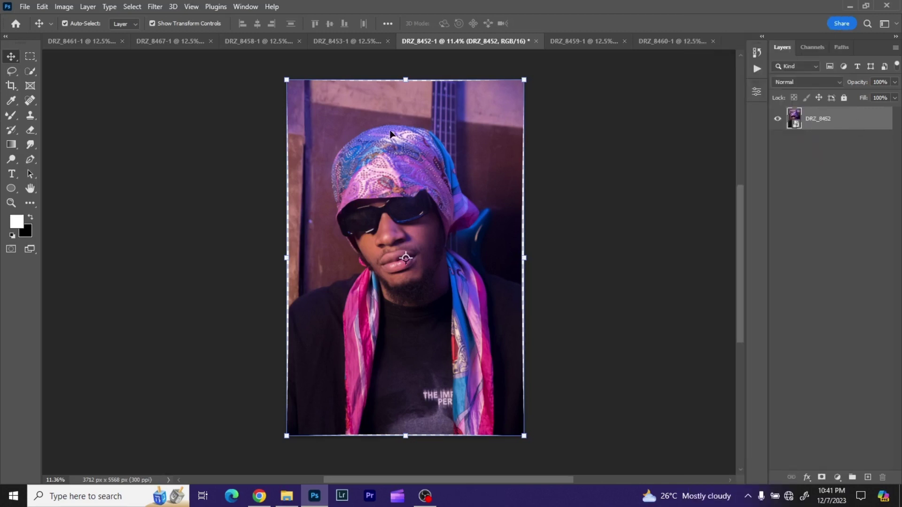
scroll(390, 131, down, 1)
scroll(390, 131, up, 1)
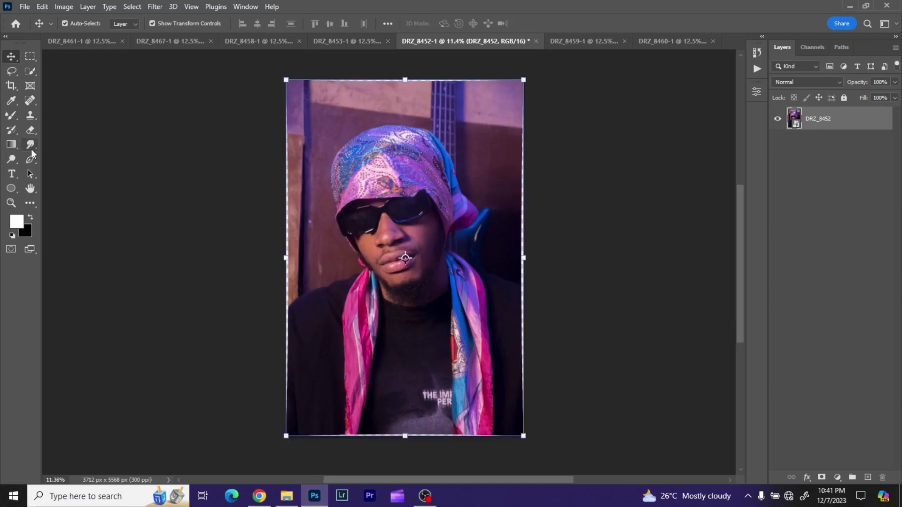
- Start a 4 x 5 in, 300 ppi crop of the portrait and frame the head and shoulders
click(7, 89)
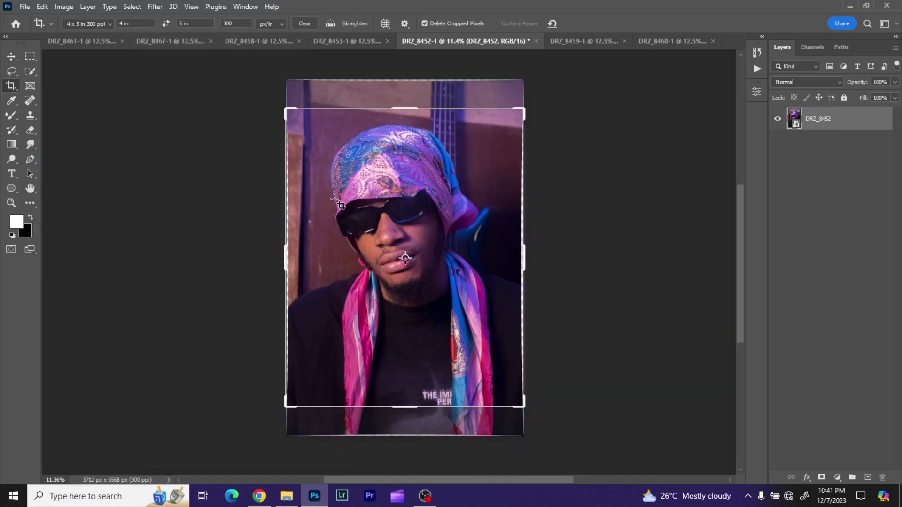
drag(407, 113, 414, 148)
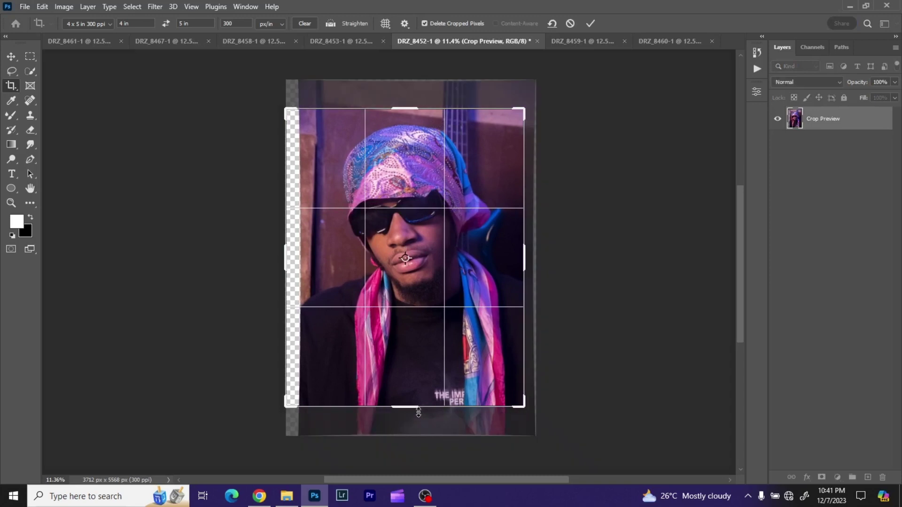
drag(418, 412, 418, 385)
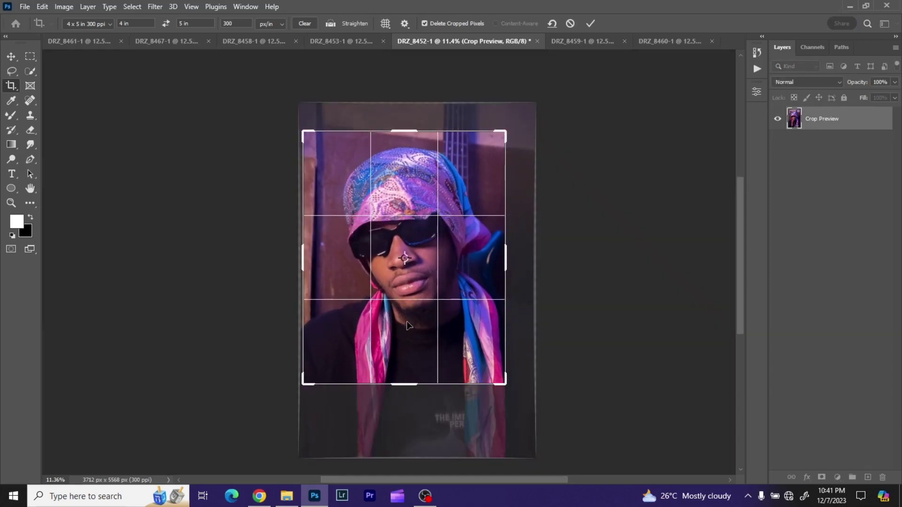
drag(408, 325, 412, 342)
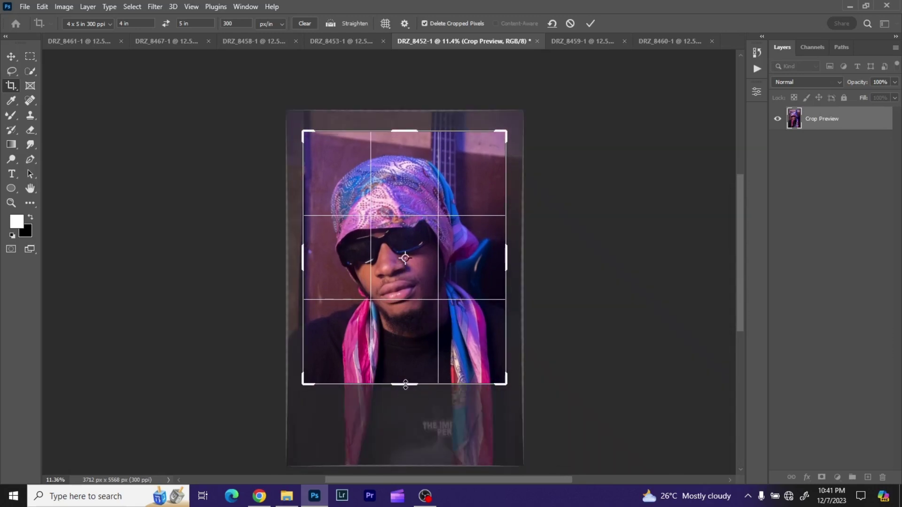
drag(405, 385, 404, 395)
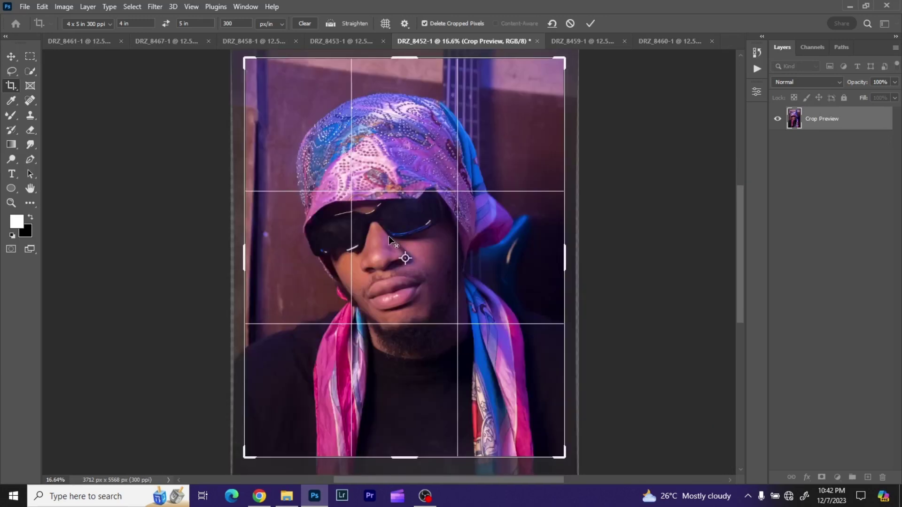
- Refine the crop frame to run from just above the headscarf to the upper chest, excluding the shirt lettering, and apply the crop
scroll(387, 236, up, 3)
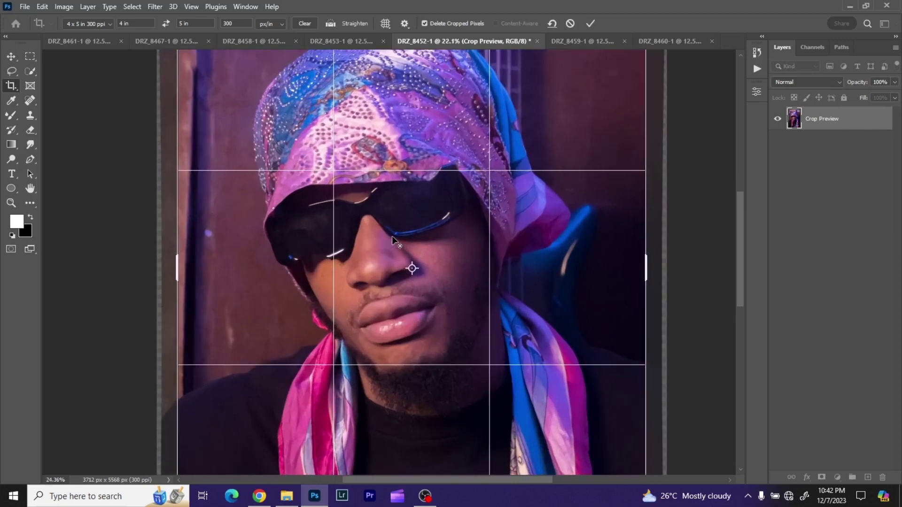
scroll(393, 235, down, 4)
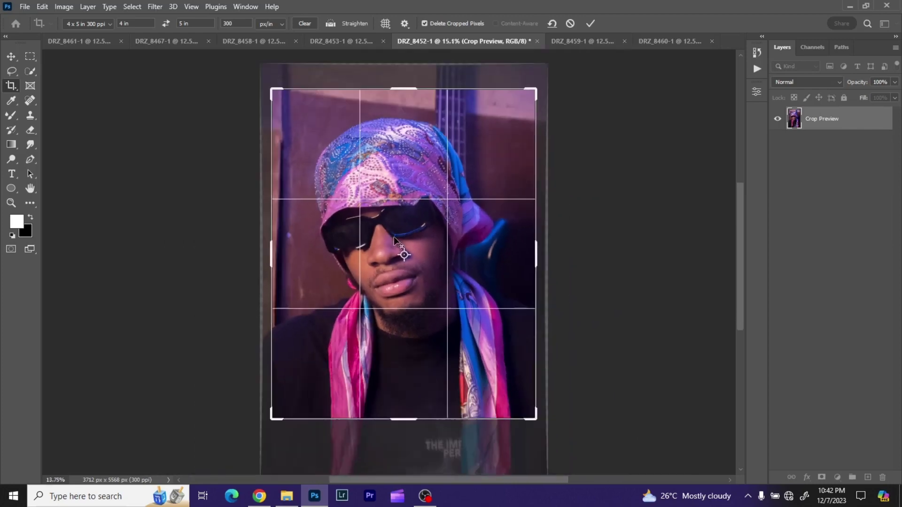
scroll(394, 236, up, 2)
scroll(394, 236, up, 1)
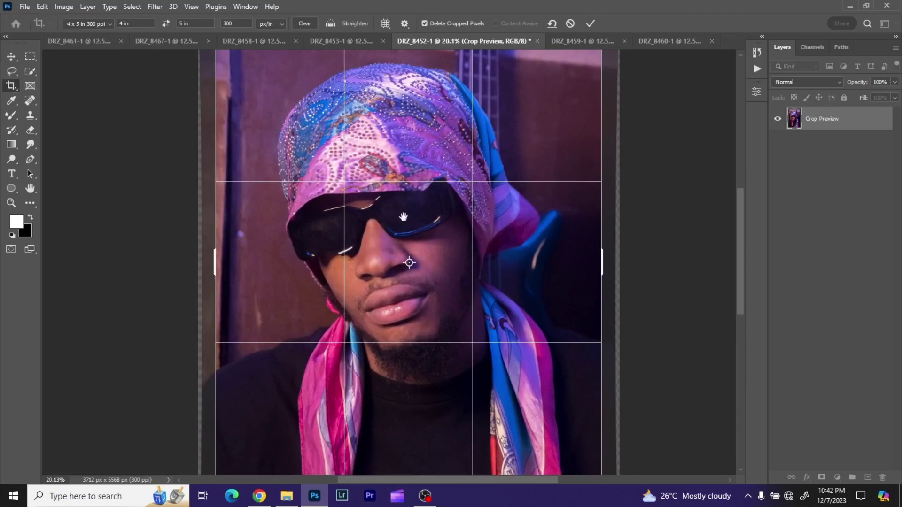
drag(402, 215, 411, 236)
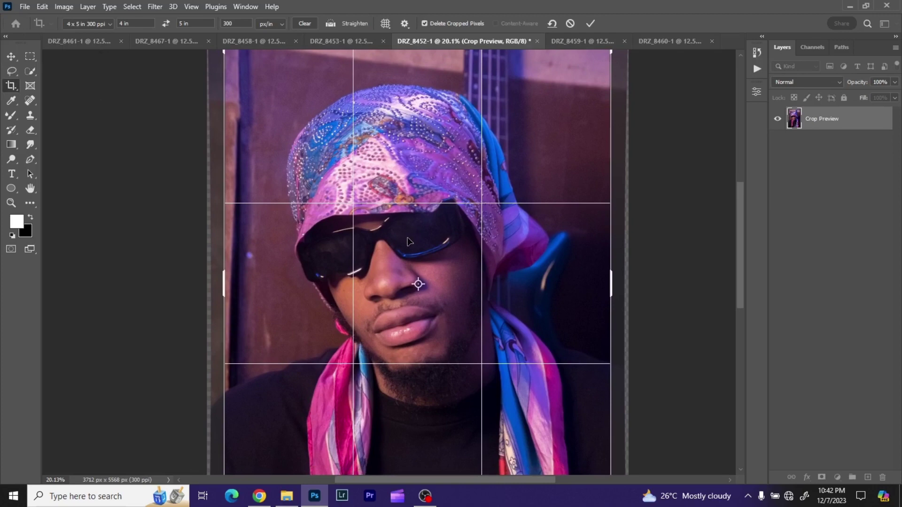
scroll(411, 238, down, 2)
key(alt+space)
mouse_move(416, 243)
mouse_down()
mouse_move(412, 220)
mouse_move(413, 228)
mouse_up()
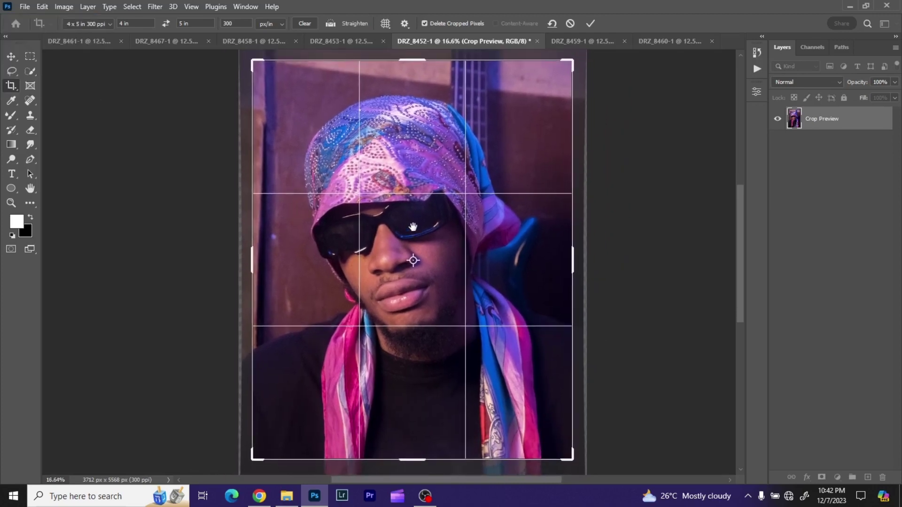
drag(412, 459, 419, 427)
scroll(408, 210, up, 3)
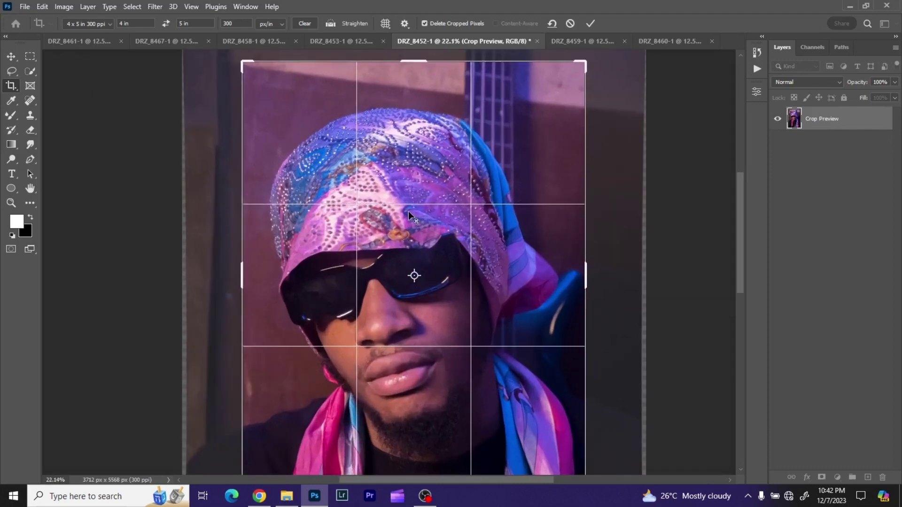
scroll(408, 210, down, 3)
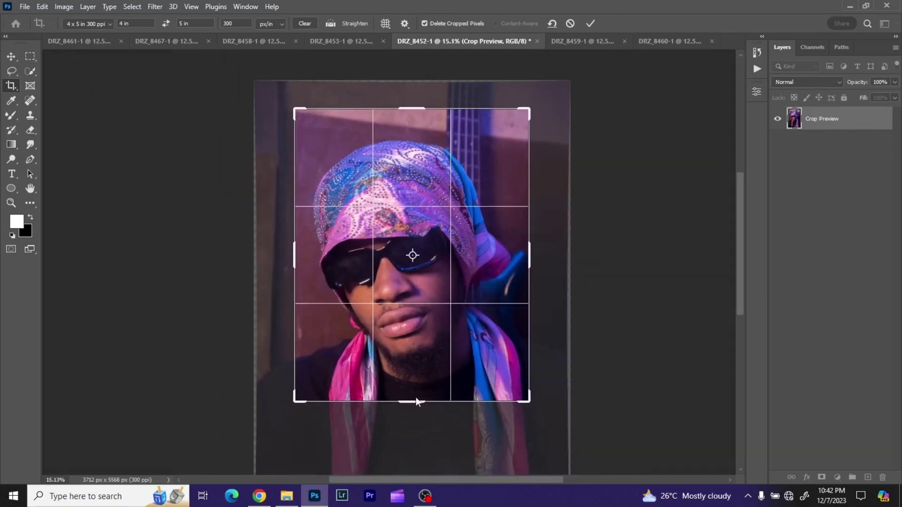
drag(415, 396, 415, 433)
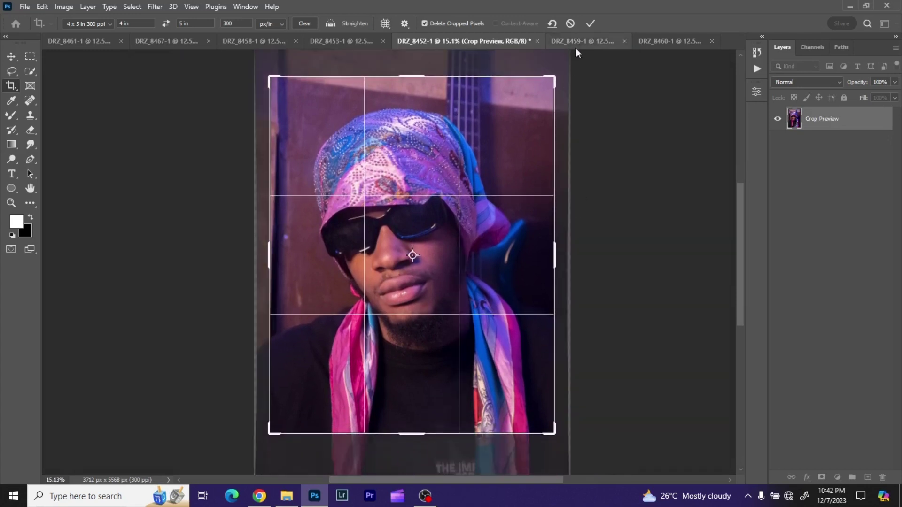
click(590, 23)
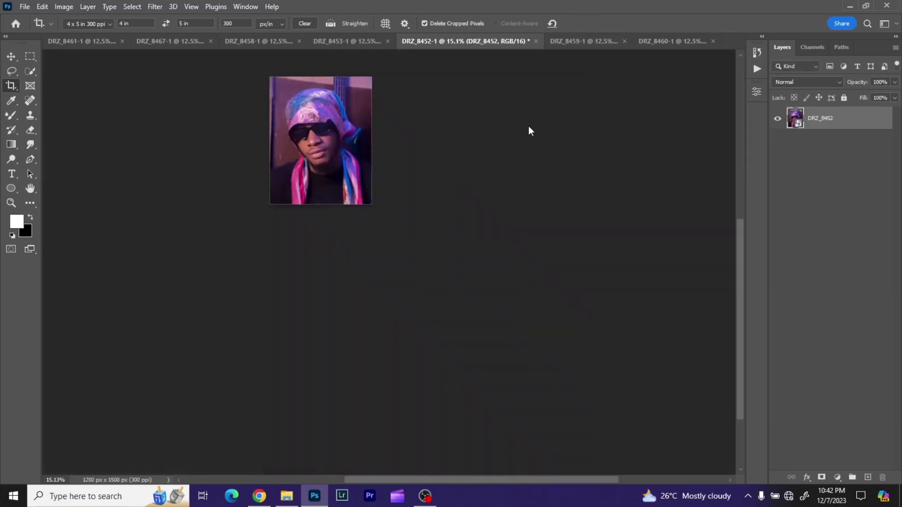
- Crop the portrait again at 4 x 5 in, 300 ppi with the same head-and-chest framing, and return to the Move tool
scroll(231, 145, up, 2)
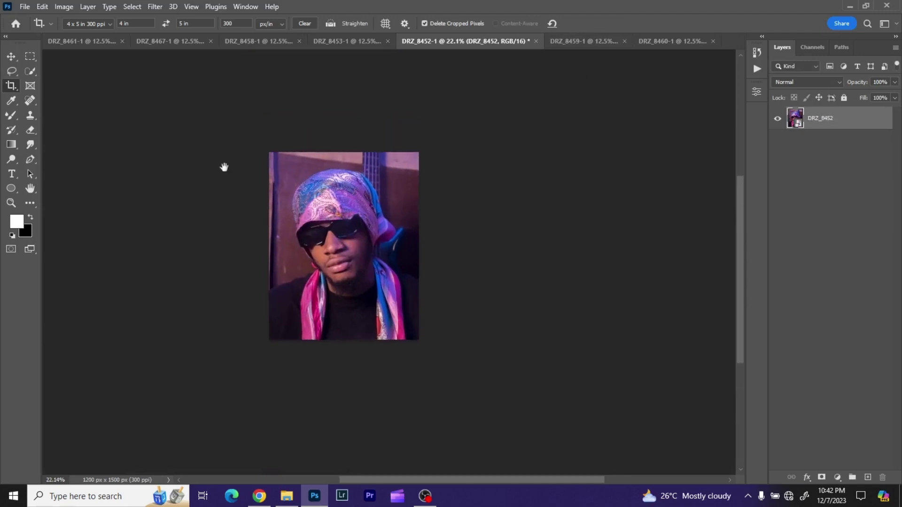
click(11, 85)
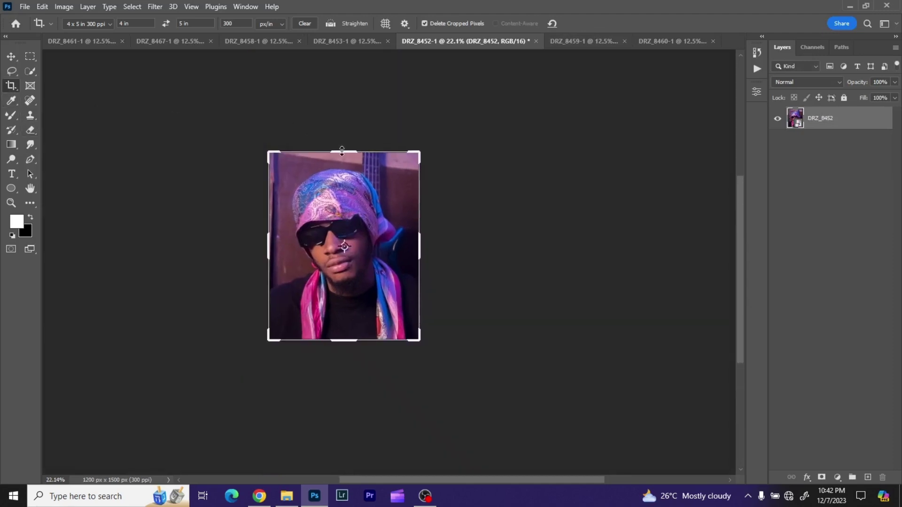
drag(342, 151, 349, 147)
drag(350, 147, 354, 152)
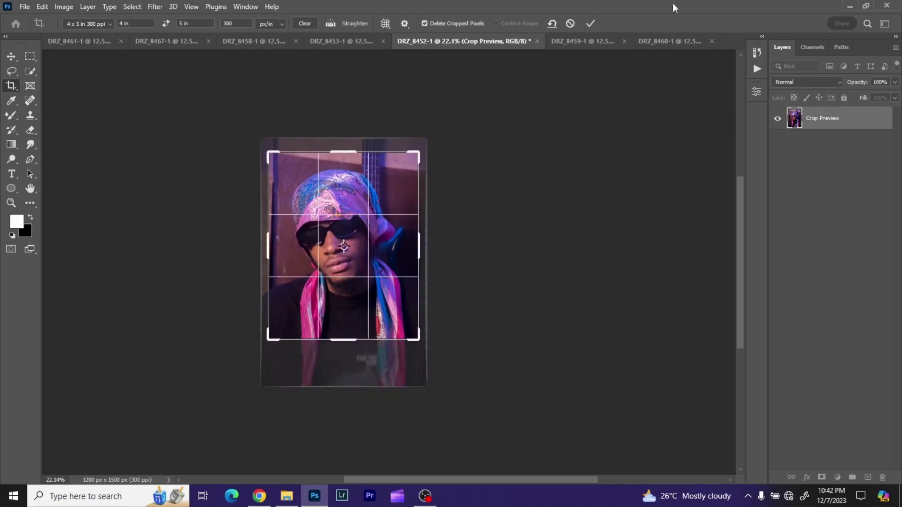
click(590, 23)
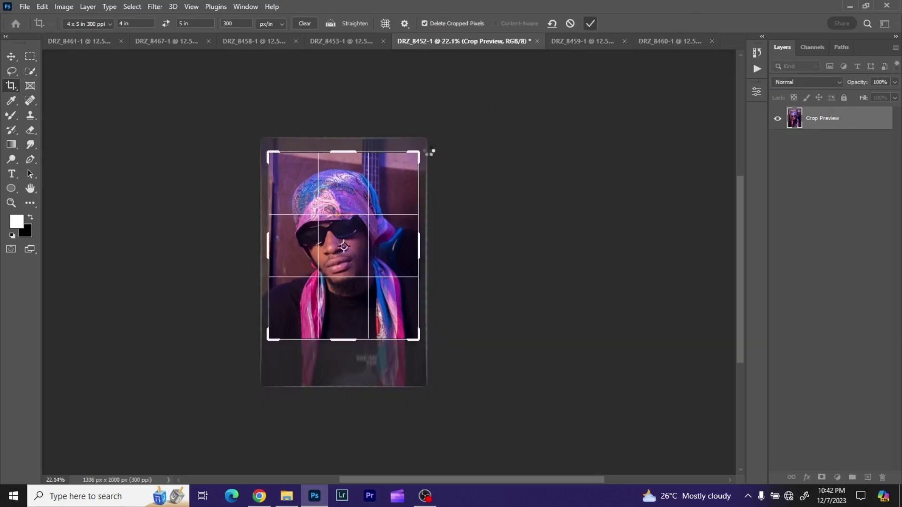
click(14, 56)
scroll(271, 156, up, 4)
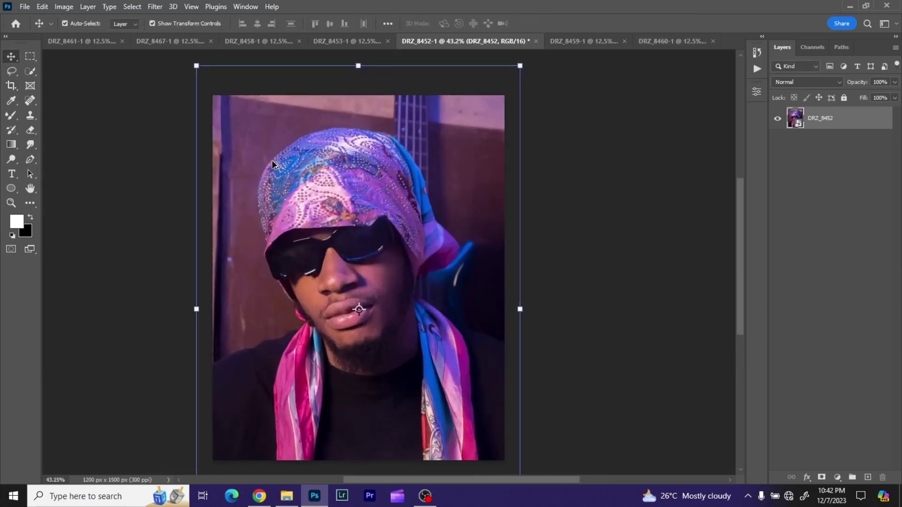
- Crop the portrait once more at 4 x 5 in, 300 ppi, keeping the headscarf, face and upper chest, and return to the Move tool
scroll(346, 160, up, 1)
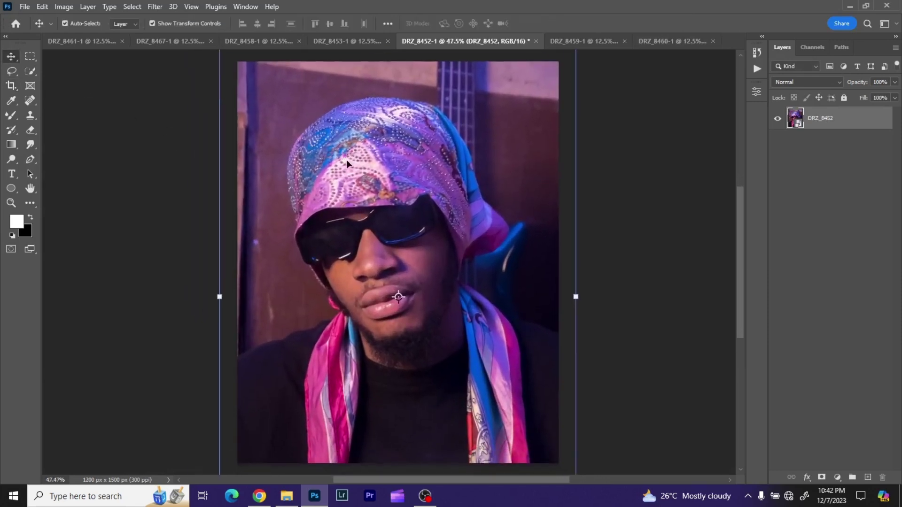
click(11, 85)
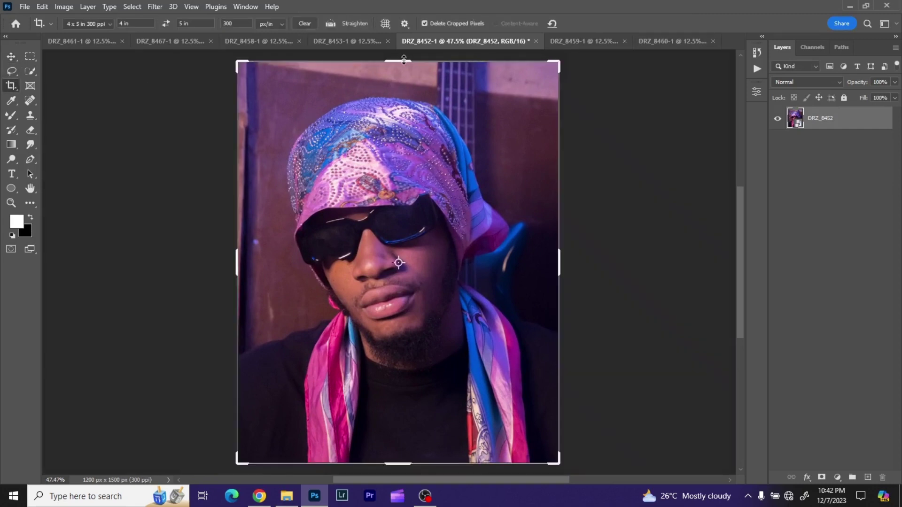
drag(402, 62, 401, 83)
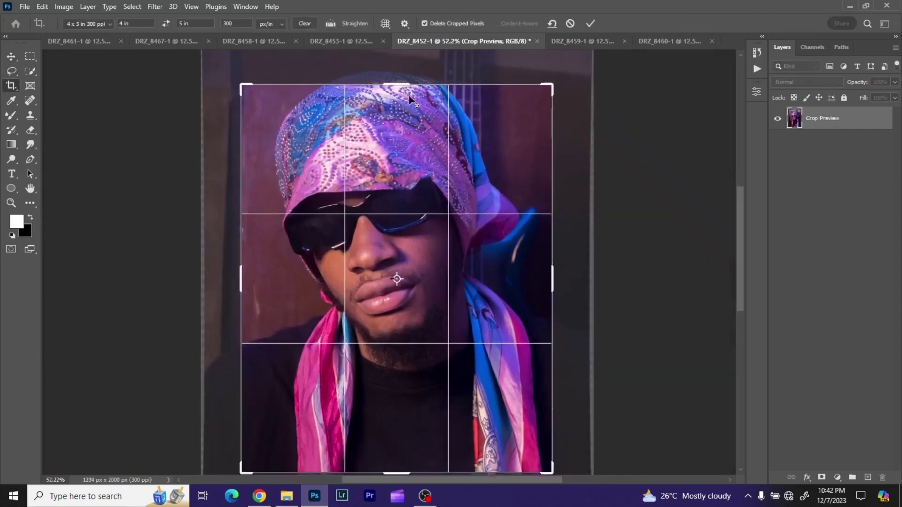
scroll(741, 214, down, 2)
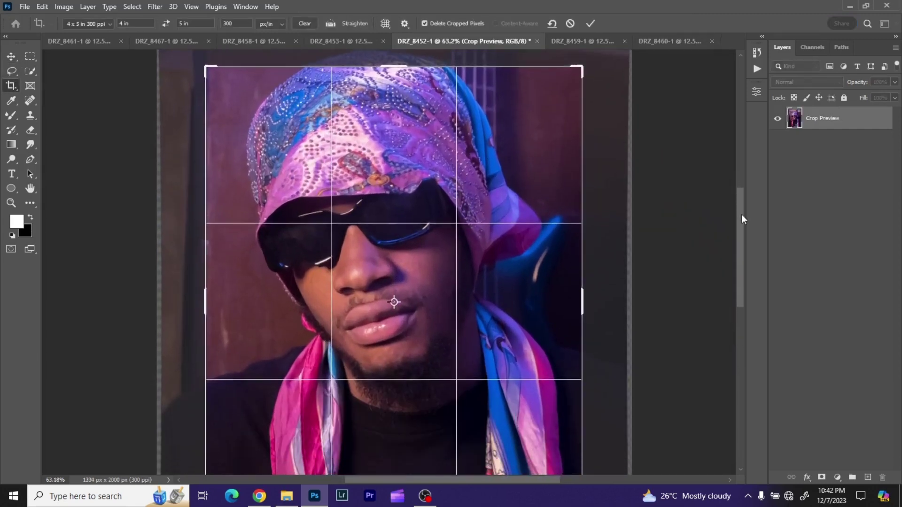
scroll(744, 215, up, 2)
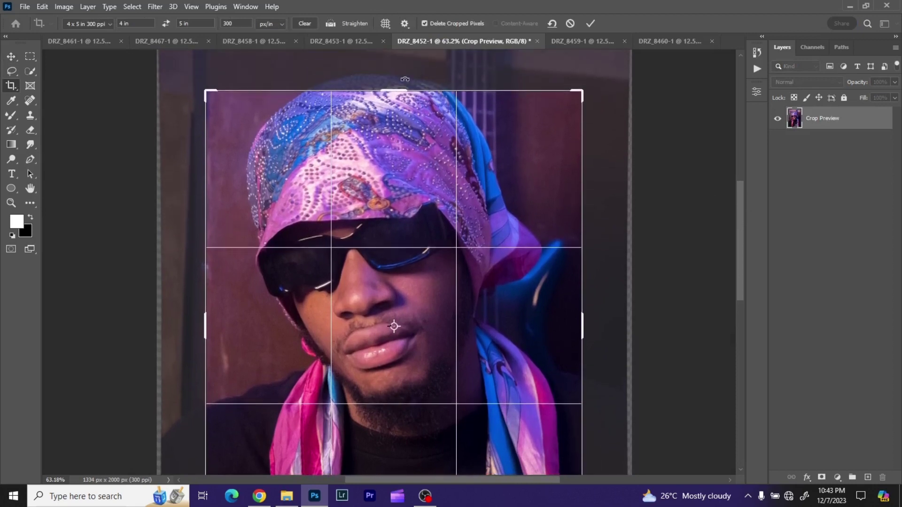
drag(405, 90, 408, 64)
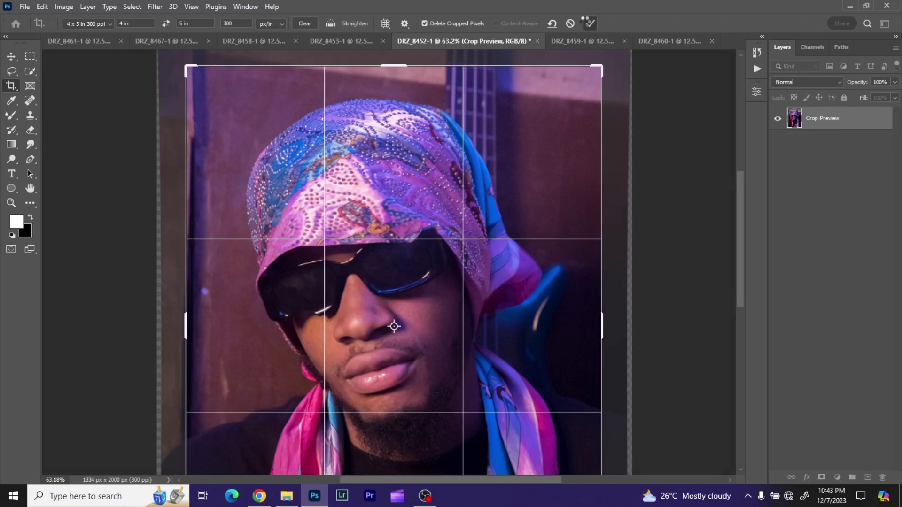
click(588, 23)
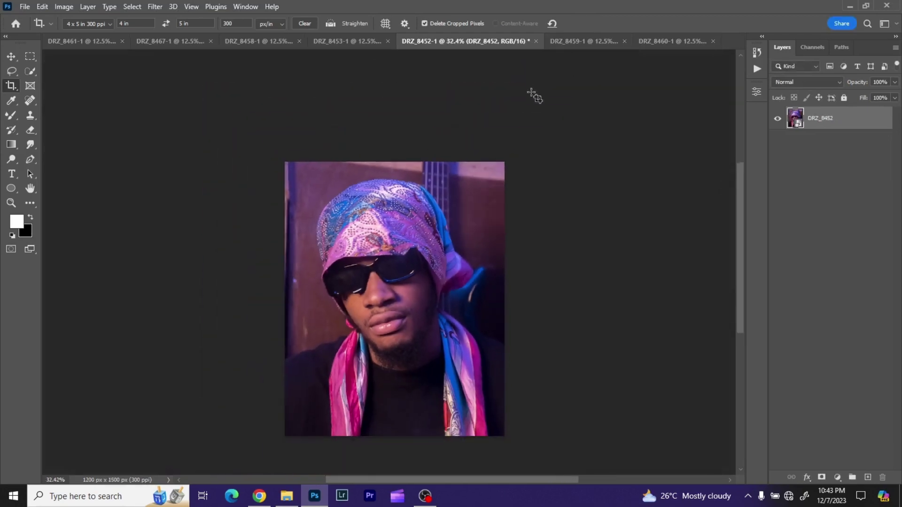
scroll(471, 188, down, 2)
click(11, 56)
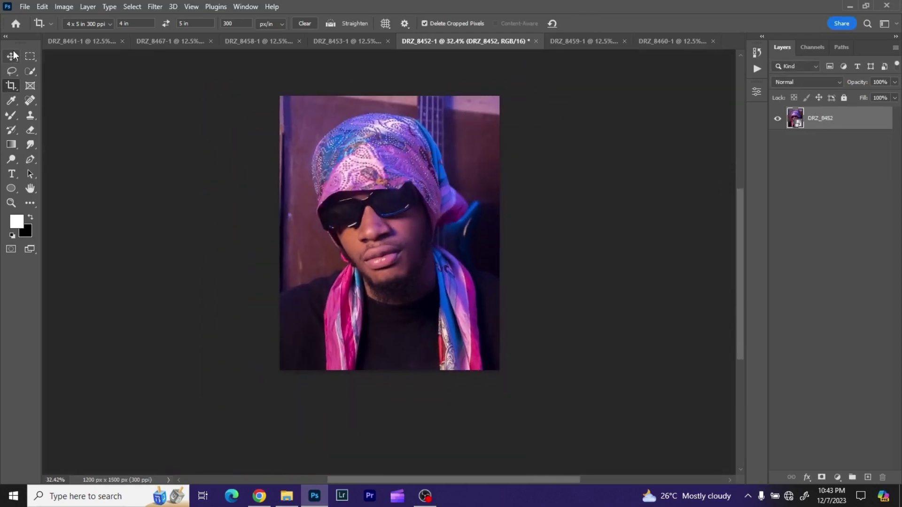
- Revert the portrait to its Open As Smart Object history state, discarding all the crops
click(756, 55)
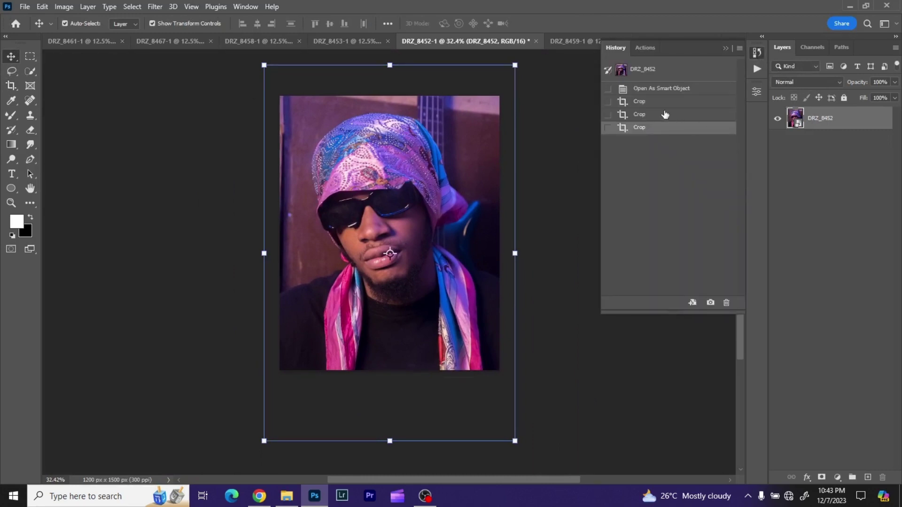
click(641, 90)
scroll(442, 222, down, 5)
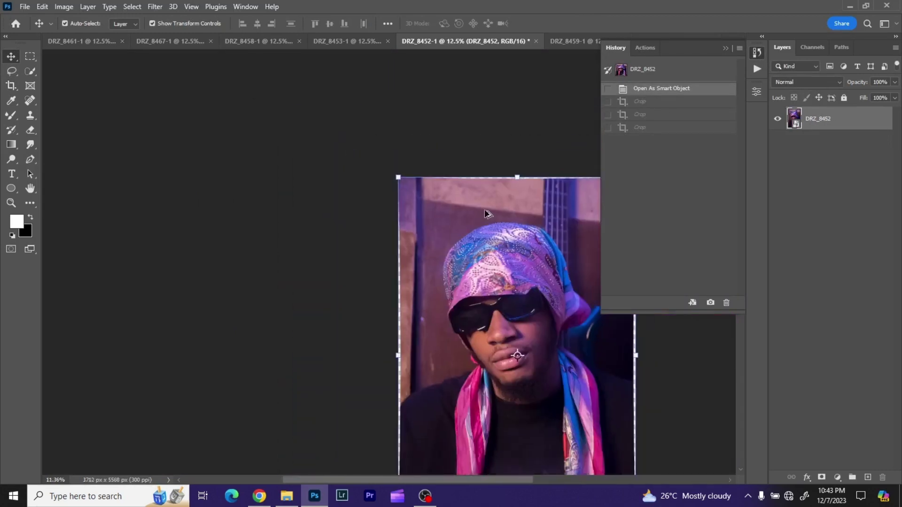
click(650, 128)
click(685, 89)
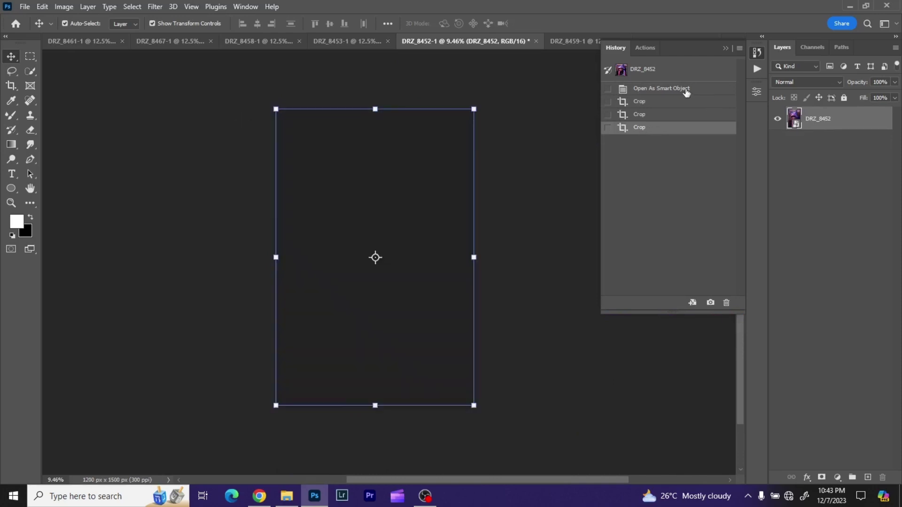
- Crop the full portrait at 4 x 5 in, 300 ppi from above the headscarf to just above the shirt lettering, and return to the Move tool
scroll(131, 179, up, 2)
click(10, 85)
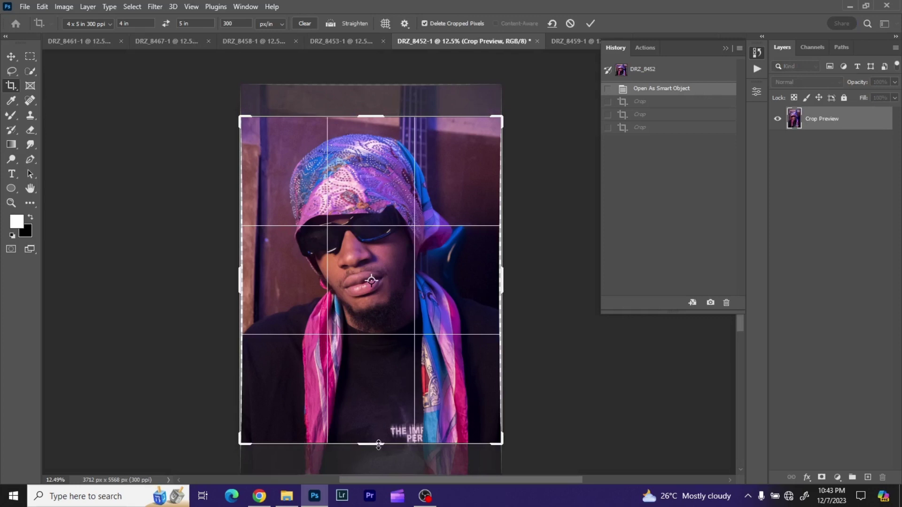
drag(378, 445, 379, 437)
drag(364, 381, 364, 386)
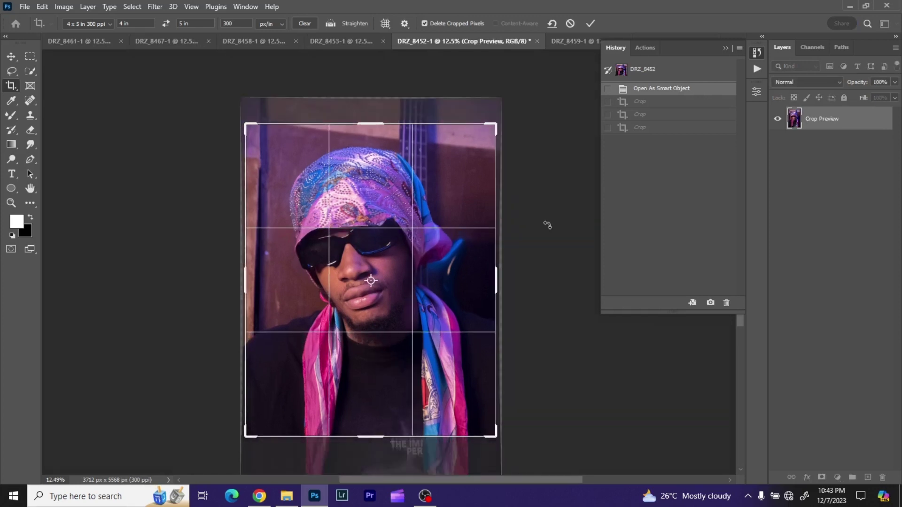
click(590, 23)
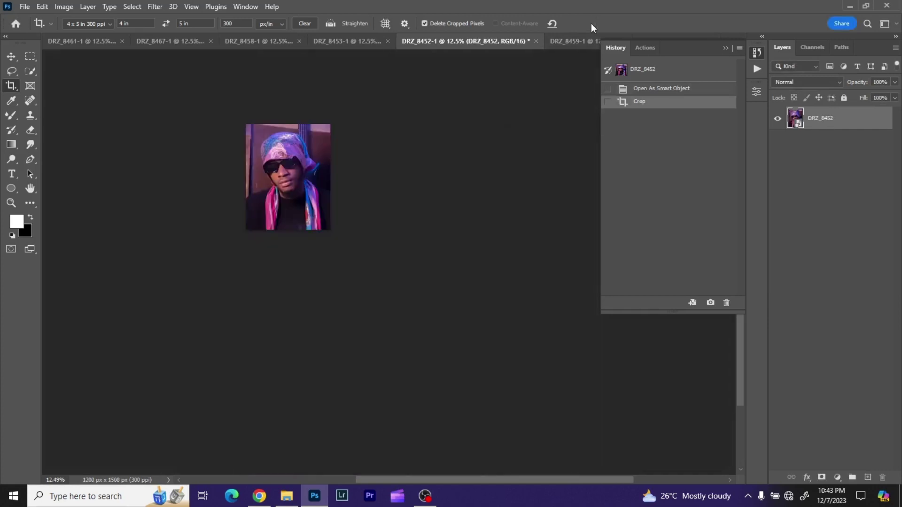
click(12, 57)
- Resize the cropped image to a height of 2000 pixels, keeping its proportions and the 300 pixels/inch resolution
click(64, 6)
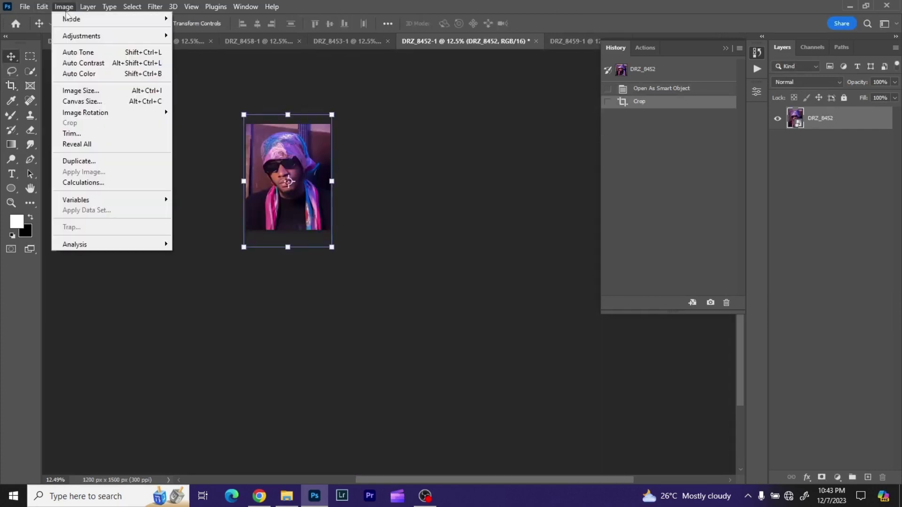
click(88, 90)
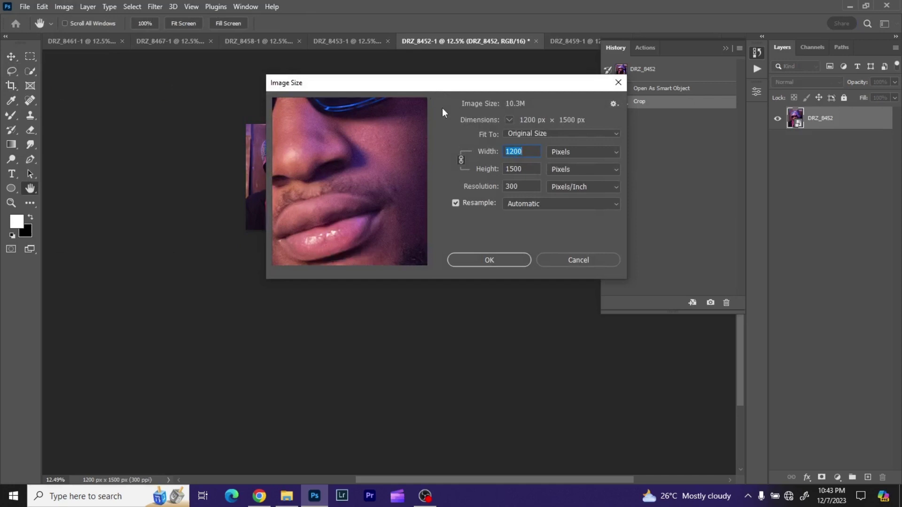
click(516, 170)
text(2000)
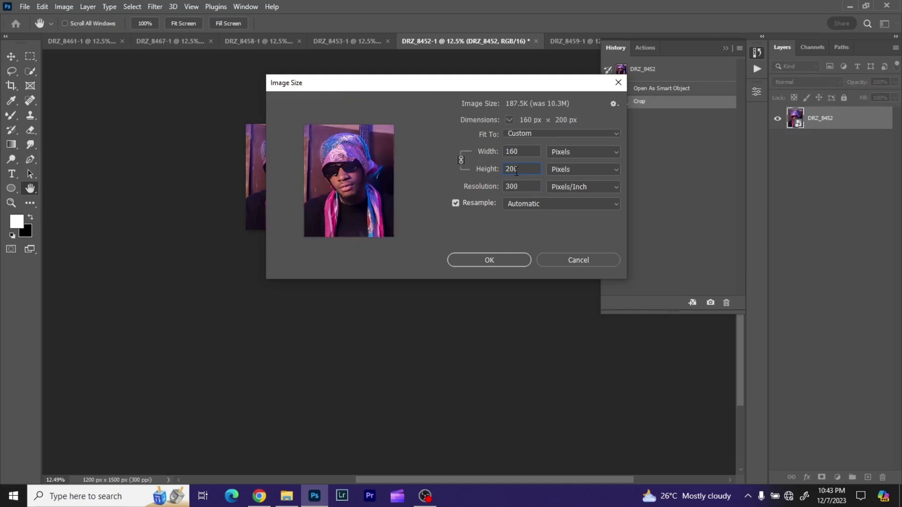
click(519, 258)
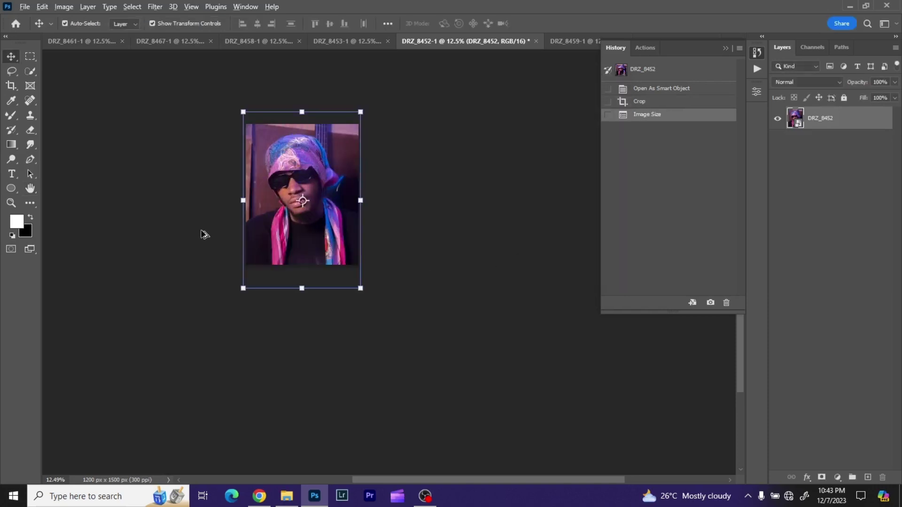
- Flatten the image and duplicate the Background onto a new layer
scroll(272, 158, up, 4)
scroll(340, 207, up, 3)
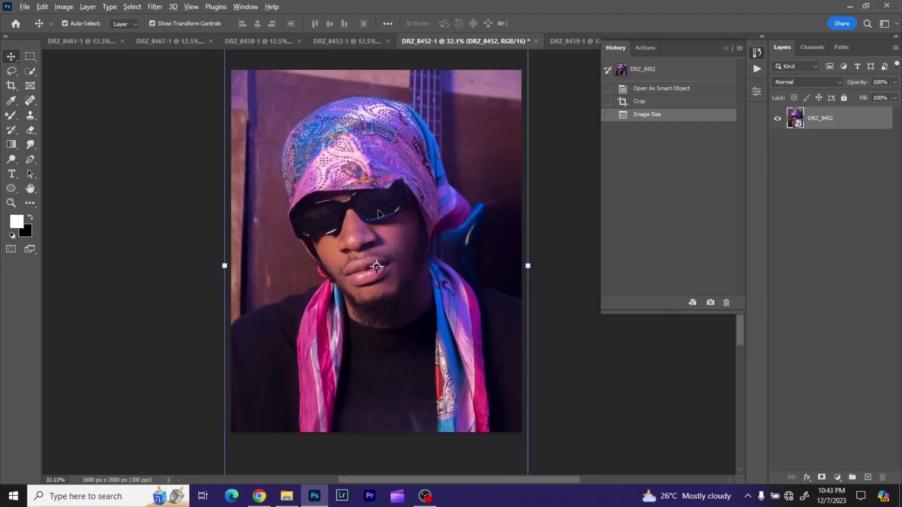
right_click(833, 123)
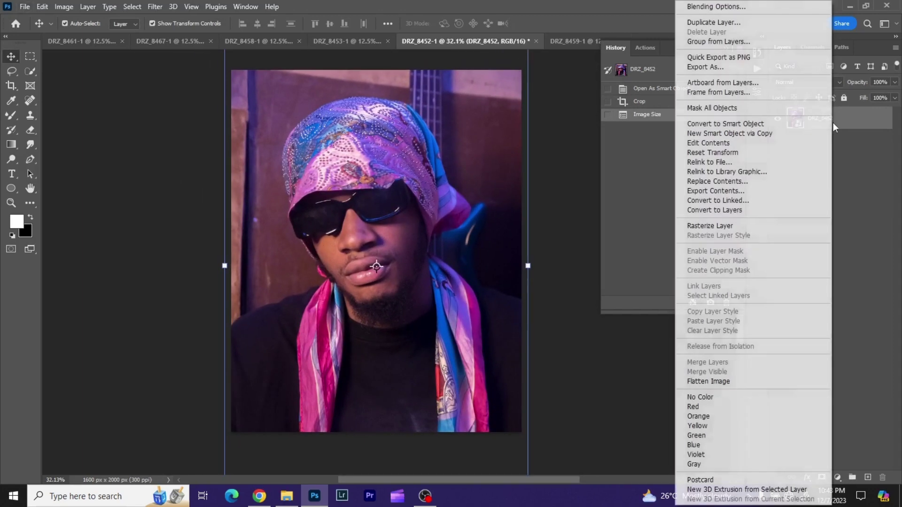
click(731, 380)
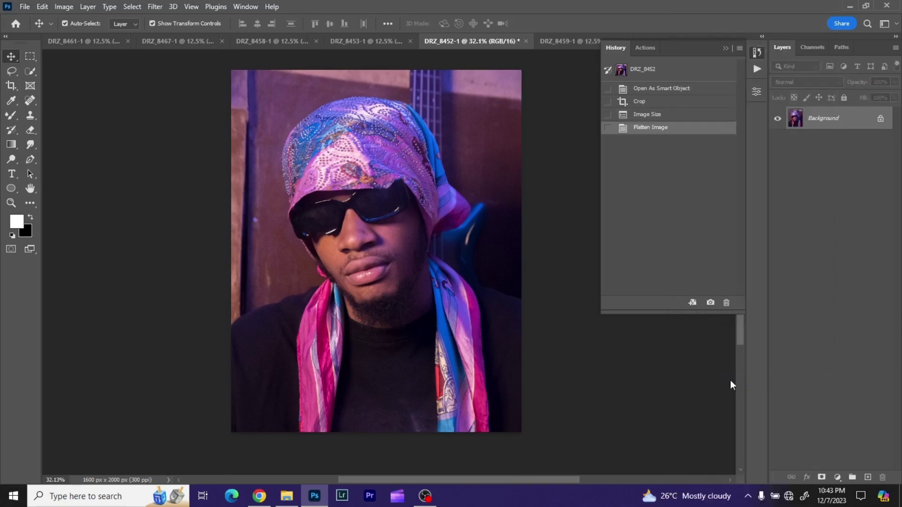
drag(402, 296, 414, 306)
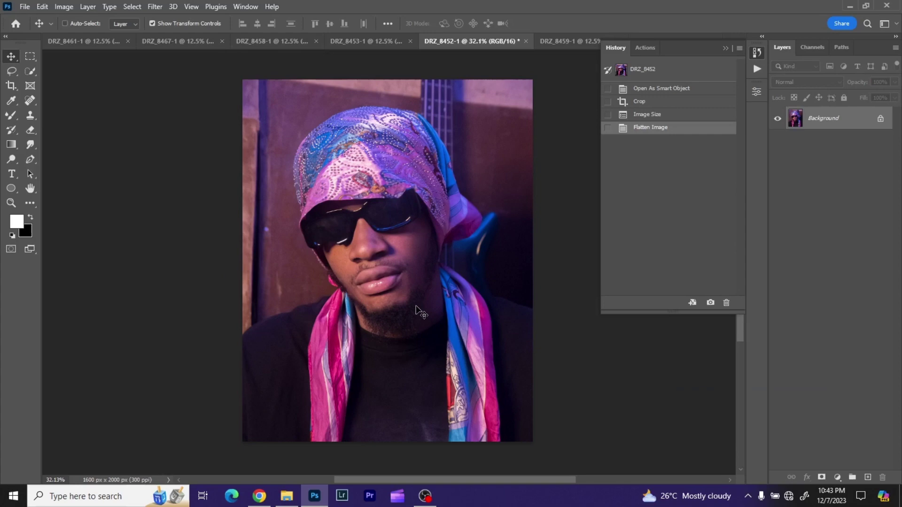
key(ctrl+j)
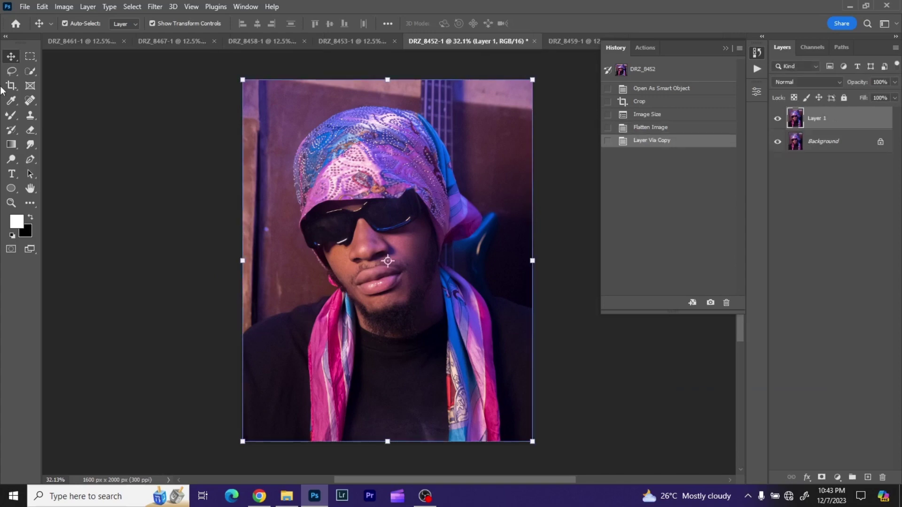
- Remove the small blemishes on the cheek beside the nose on Layer 1 with a 15 px Content-Aware Spot Healing Brush
click(30, 100)
scroll(361, 259, up, 5)
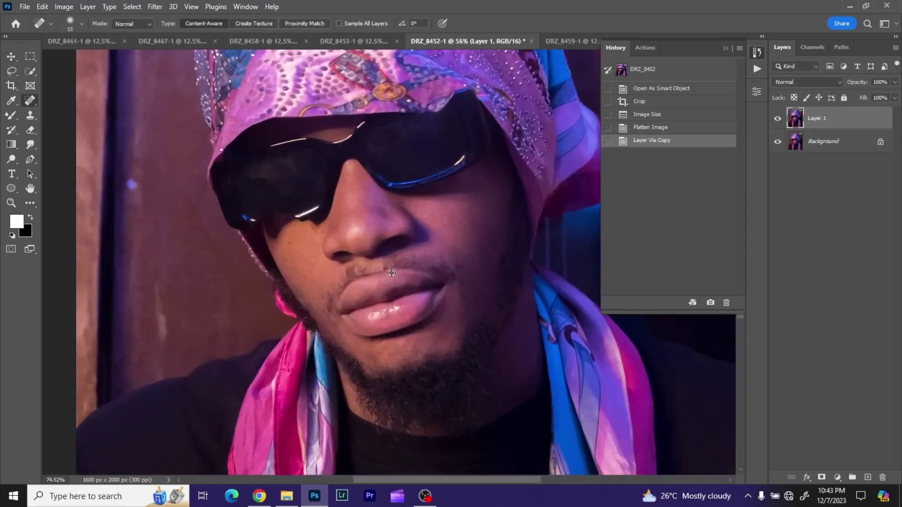
click(753, 56)
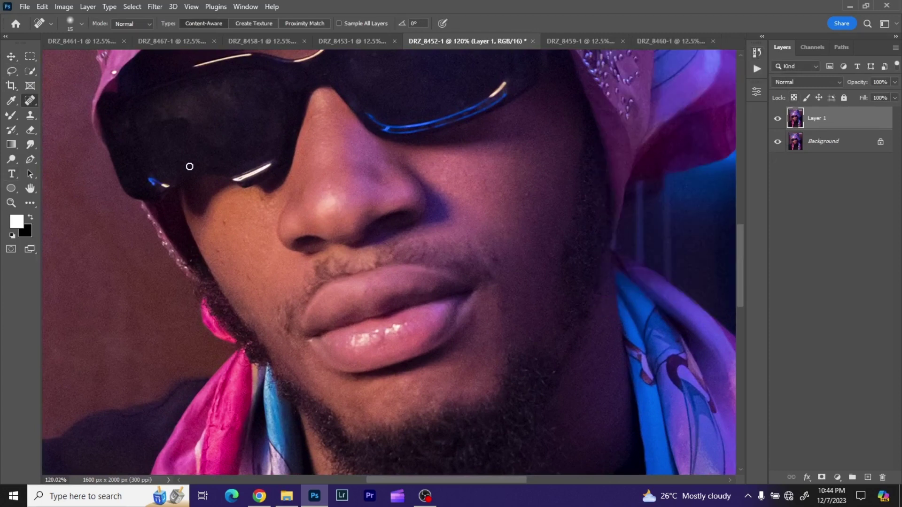
click(224, 221)
click(223, 225)
click(271, 204)
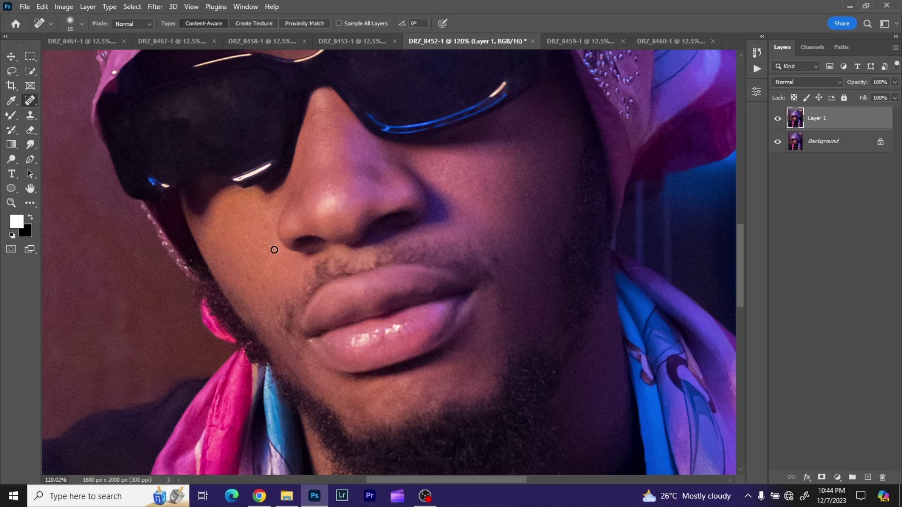
click(263, 209)
scroll(377, 375, down, 1)
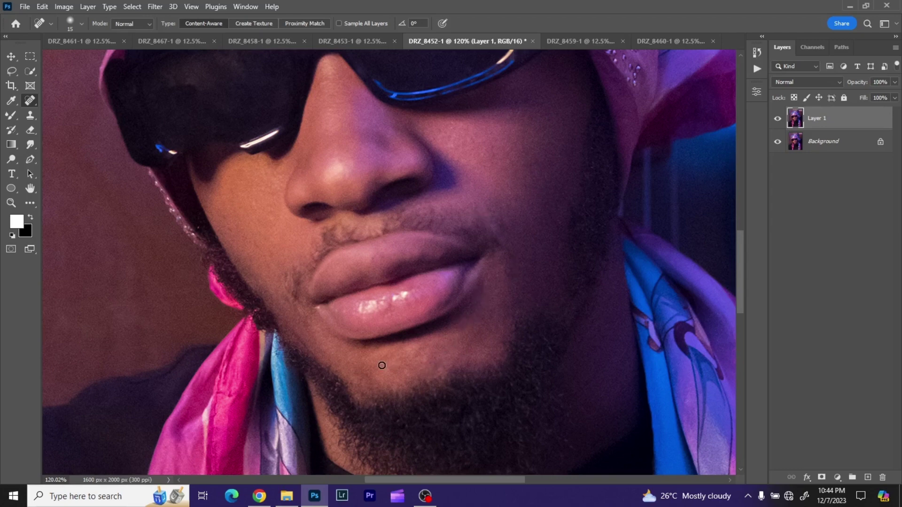
drag(520, 256, 434, 284)
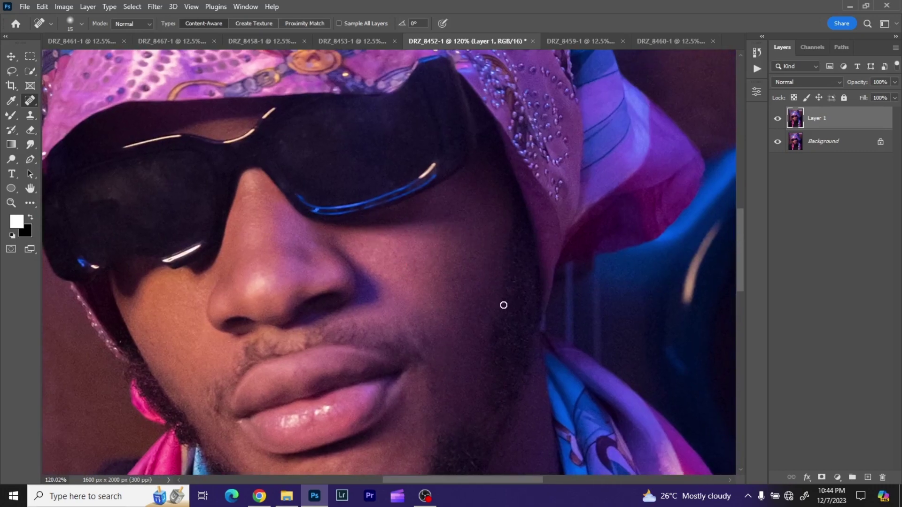
click(11, 56)
- Smooth the skin on Layer 1 with the Photo-Toolbox SkinFiner filter at its default settings and inspect the face up close
scroll(352, 170, down, 6)
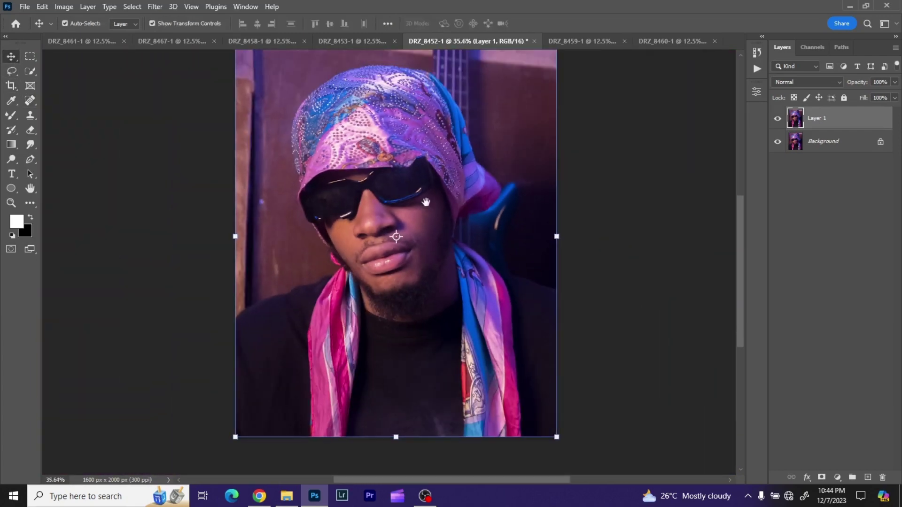
drag(426, 202, 433, 229)
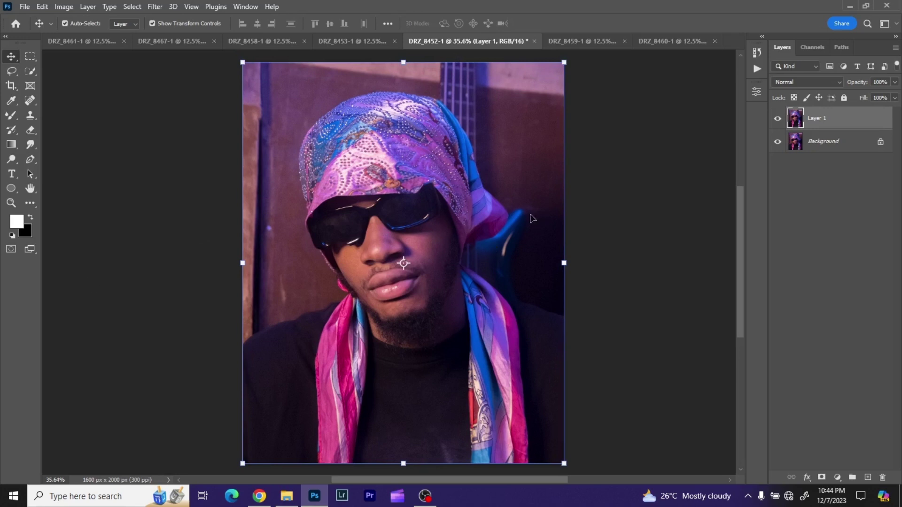
click(155, 7)
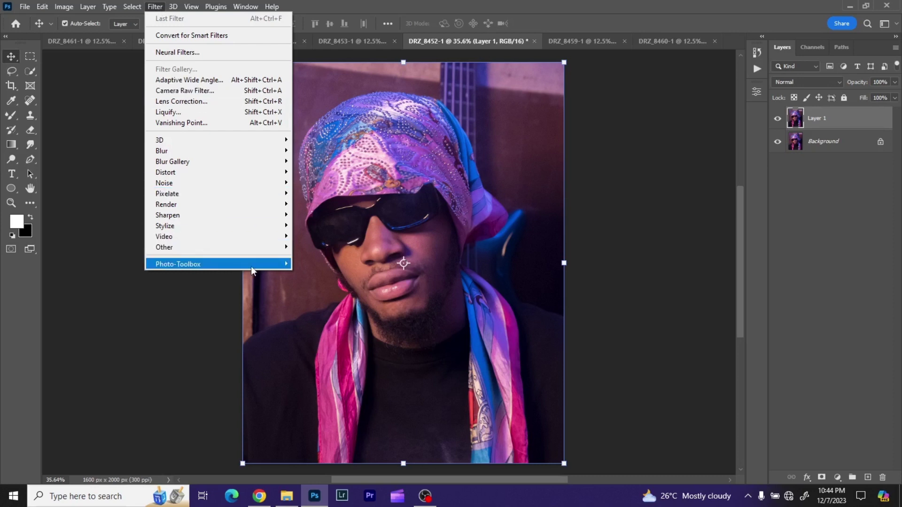
mouse_move(251, 267)
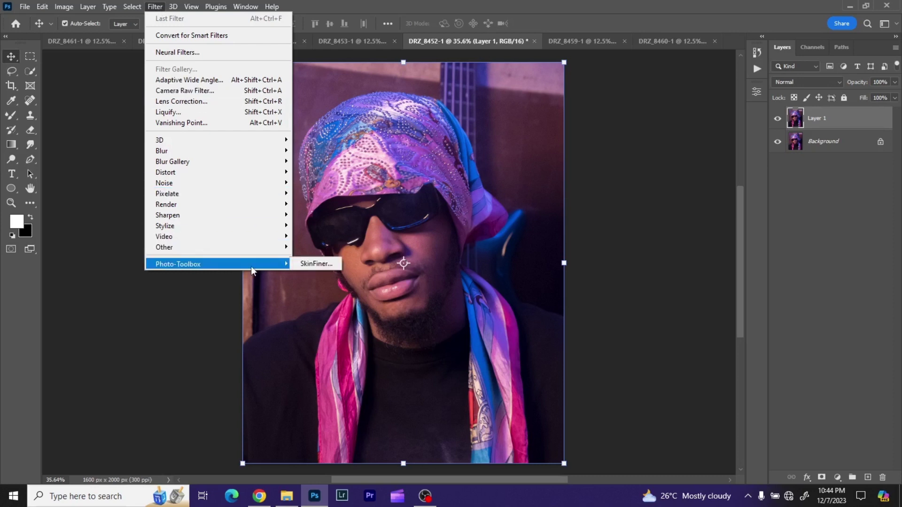
click(301, 263)
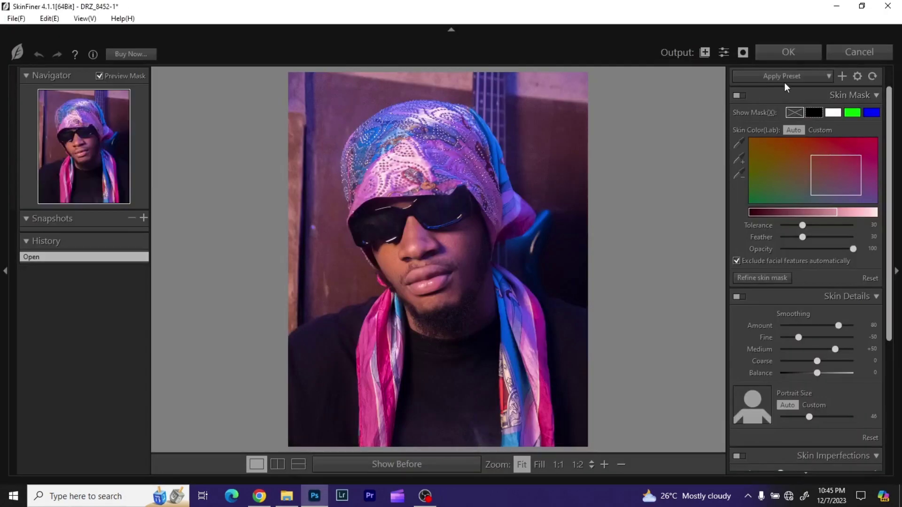
click(782, 53)
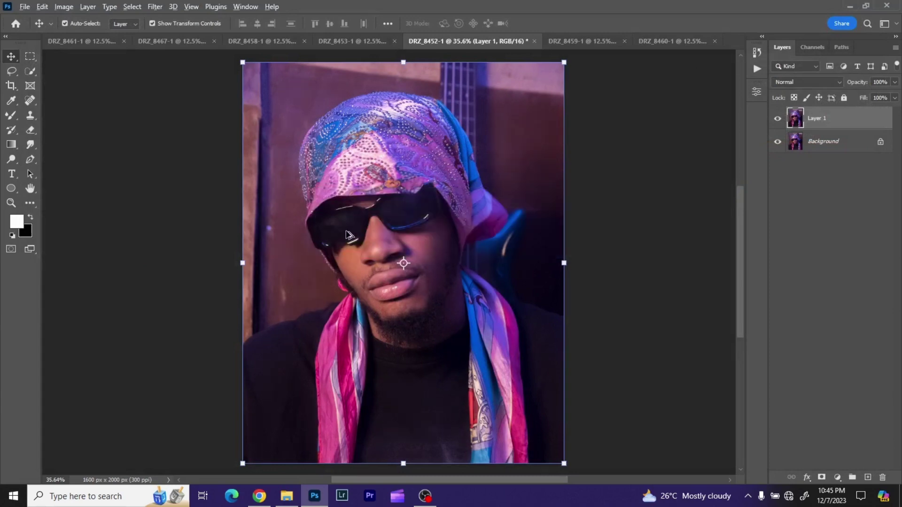
scroll(378, 225, up, 5)
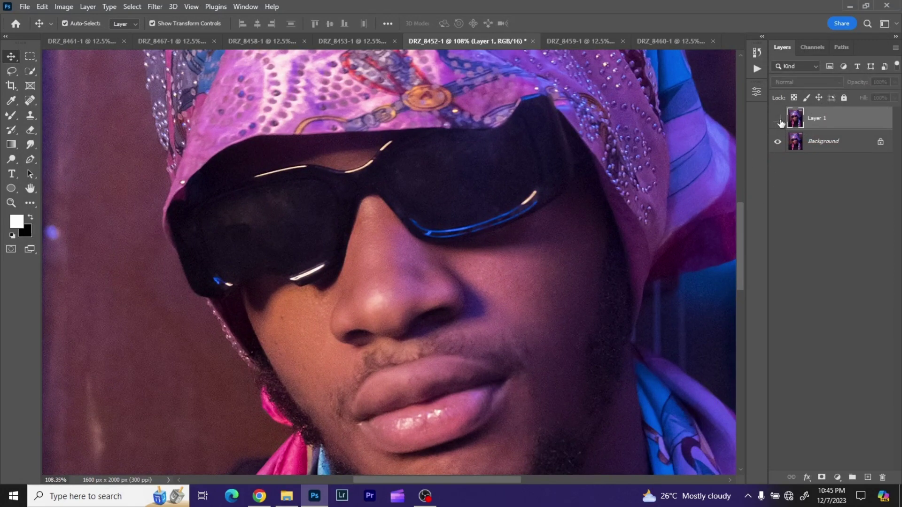
- Compare the face with and without the Layer 1 retouching, finishing with the whole portrait in view
click(778, 118)
click(778, 119)
click(778, 119)
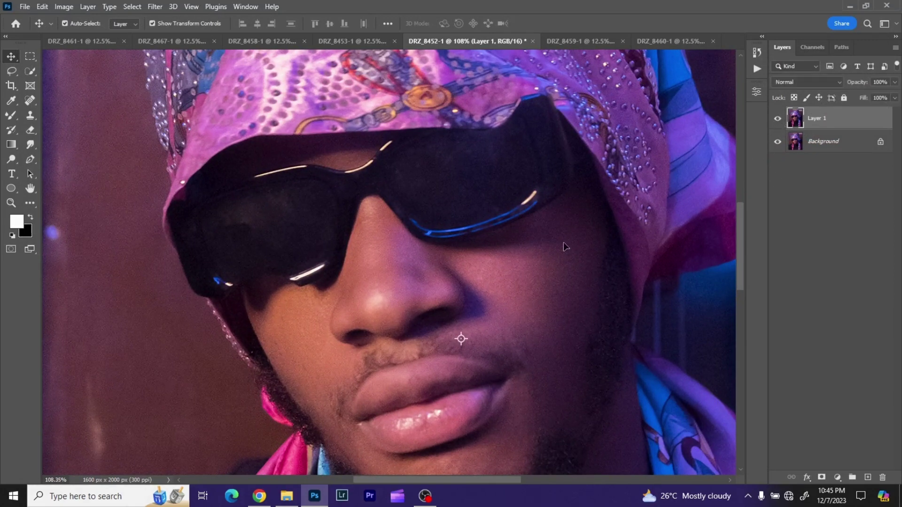
scroll(559, 245, down, 5)
drag(562, 253, 437, 241)
scroll(420, 237, up, 2)
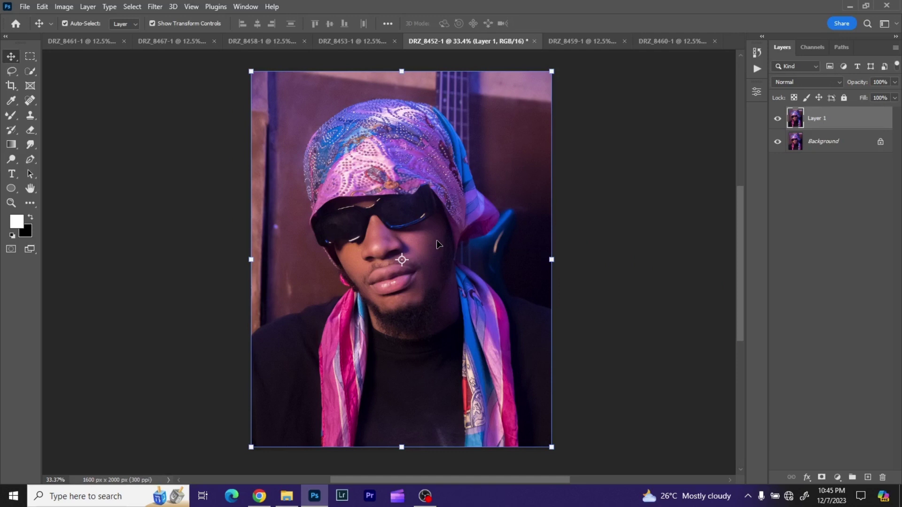
- Duplicate Layer 1 and open the Camera Raw Filter on the copy
key(ctrl)
key(ctrl+j)
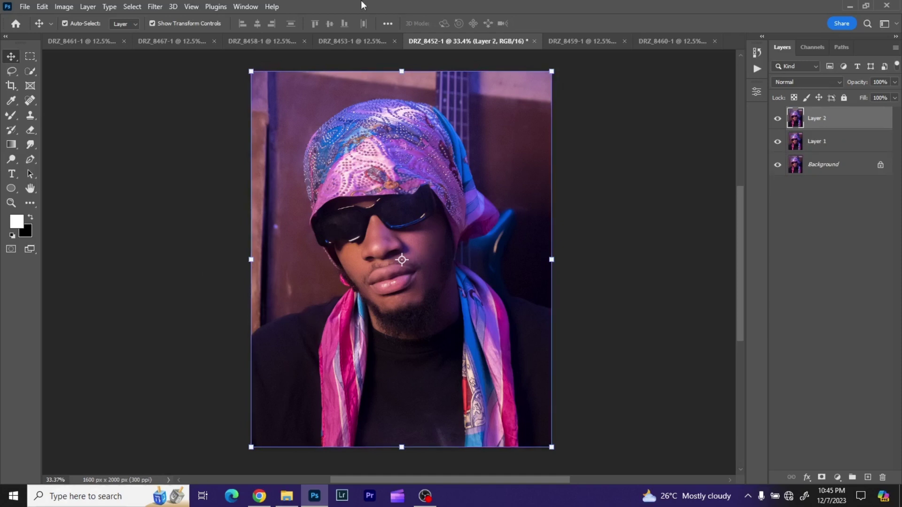
click(155, 7)
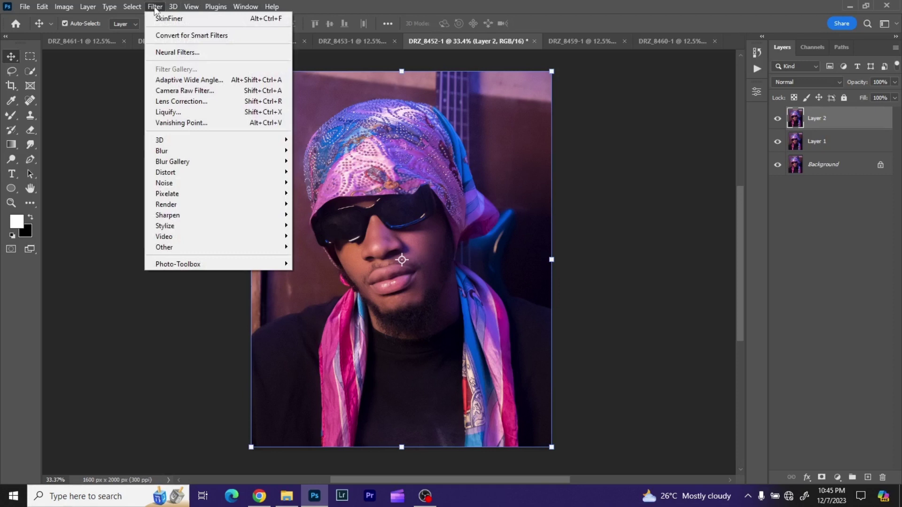
click(187, 92)
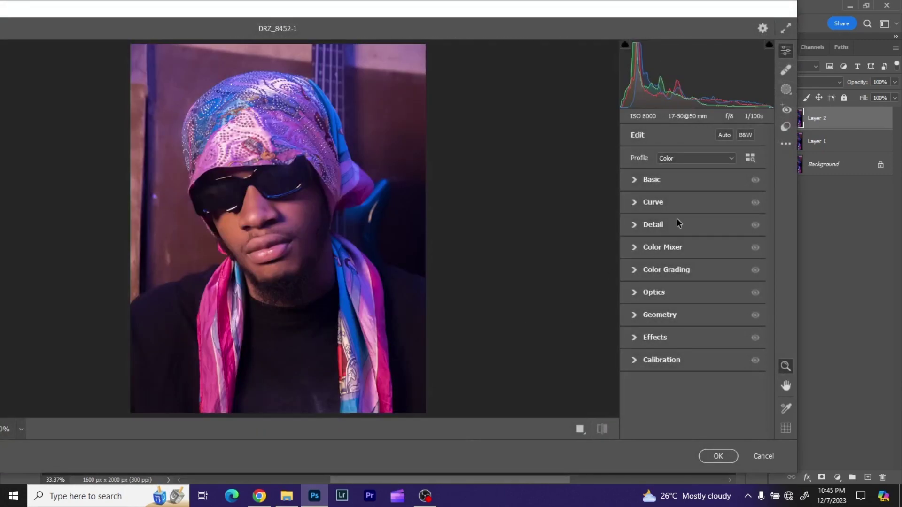
- Calibrate the blue primary to hue -8 and saturation +7, and the green primary to hue +6 and saturation +7
click(637, 358)
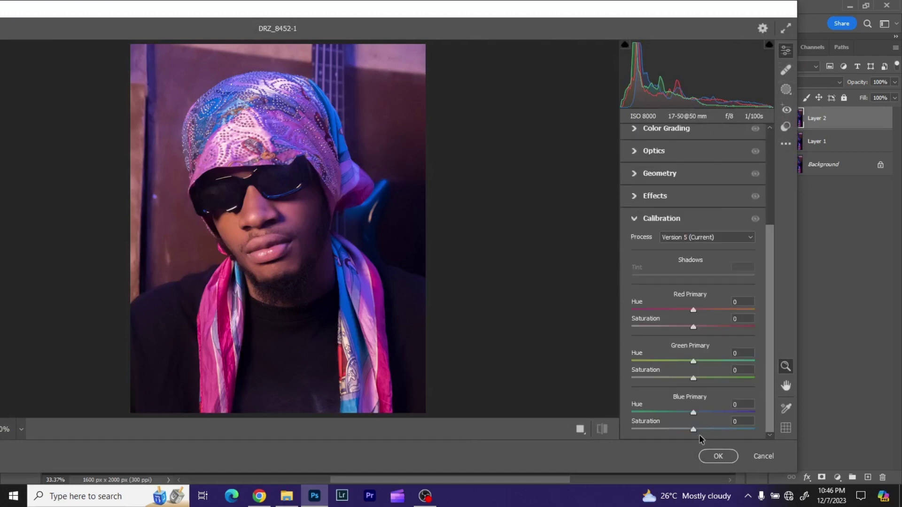
drag(695, 428, 697, 429)
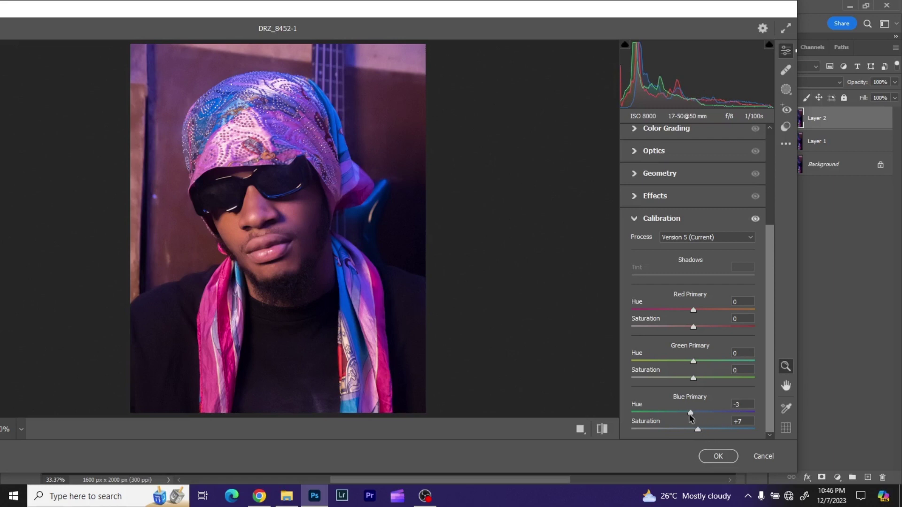
mouse_move(689, 414)
mouse_down()
mouse_move(664, 413)
mouse_move(700, 405)
mouse_move(650, 412)
mouse_move(727, 410)
mouse_move(673, 412)
mouse_move(711, 413)
mouse_move(688, 414)
mouse_up()
drag(694, 379, 697, 378)
mouse_move(694, 364)
mouse_down()
mouse_move(652, 359)
mouse_move(713, 358)
mouse_move(639, 362)
mouse_move(700, 362)
mouse_up()
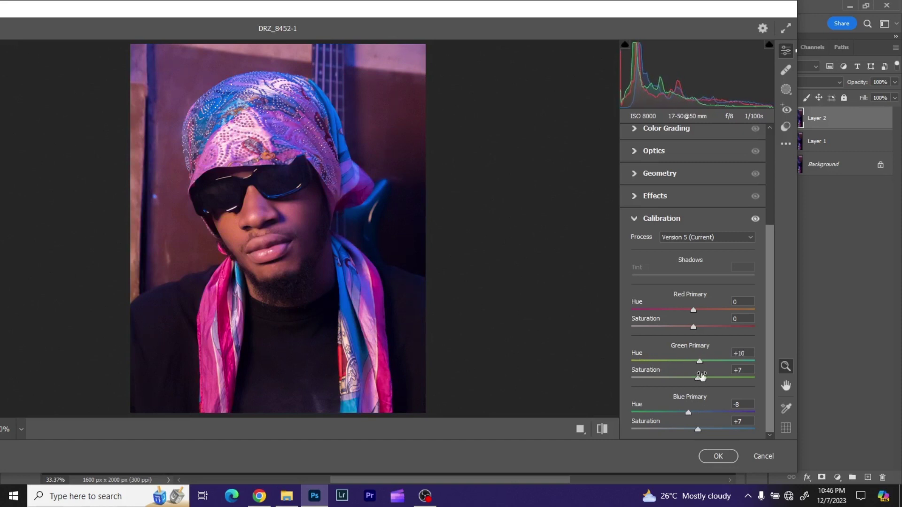
drag(700, 363, 697, 361)
- Set the red primary calibration to hue +1 and saturation +2, and compare the portrait with and without the calibration
drag(694, 330, 695, 330)
mouse_move(694, 311)
mouse_down()
mouse_move(684, 311)
mouse_move(695, 311)
mouse_up()
click(755, 219)
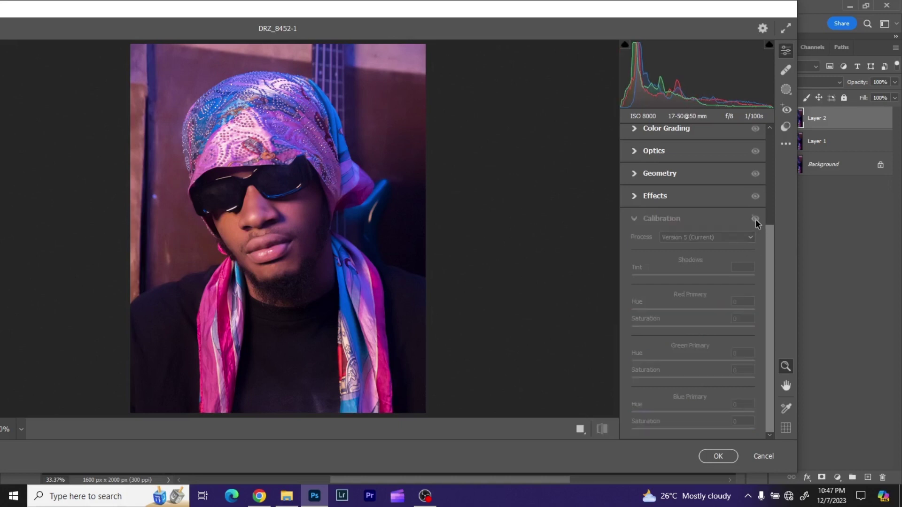
click(755, 219)
click(755, 219)
click(755, 219)
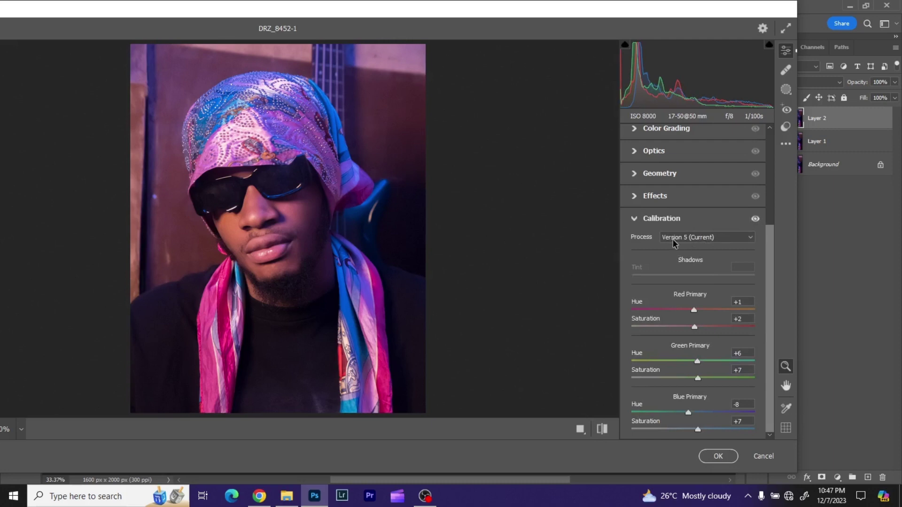
click(671, 220)
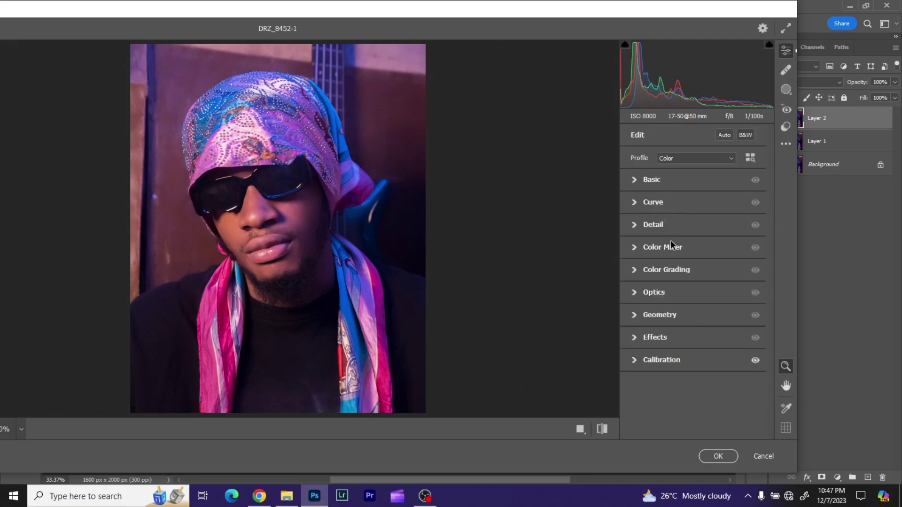
- Tint the shadows in Color Grading with hue 304 and saturation 8
click(652, 270)
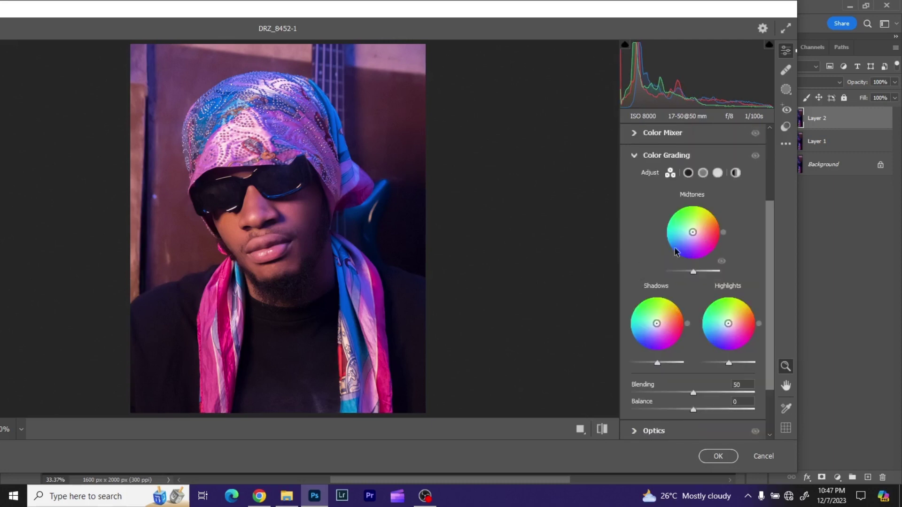
click(689, 173)
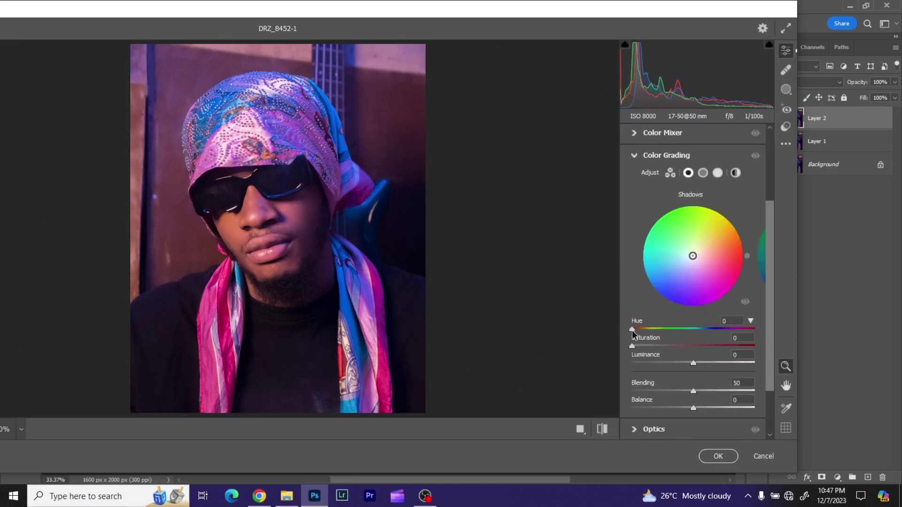
mouse_move(643, 325)
mouse_down()
mouse_move(657, 327)
mouse_move(630, 328)
mouse_move(682, 336)
mouse_move(615, 346)
mouse_move(641, 338)
mouse_up()
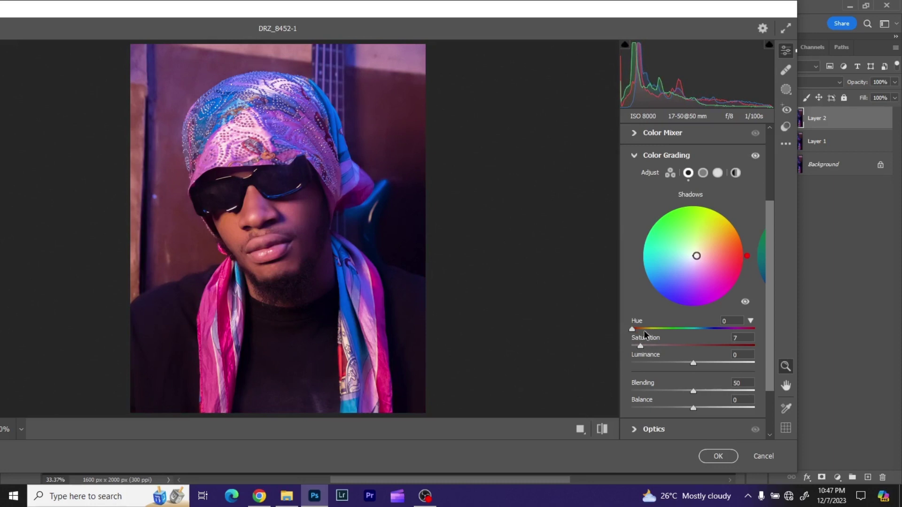
mouse_move(633, 328)
mouse_down()
mouse_move(655, 328)
mouse_move(603, 333)
mouse_move(747, 324)
mouse_move(602, 320)
mouse_move(747, 322)
mouse_move(596, 318)
mouse_move(727, 325)
mouse_up()
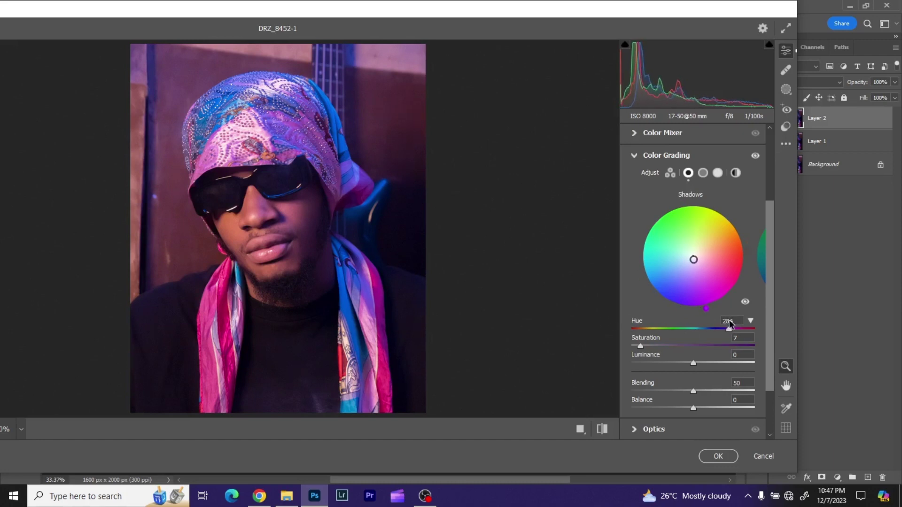
mouse_move(642, 342)
mouse_down()
mouse_move(700, 339)
mouse_move(609, 338)
mouse_move(640, 339)
mouse_up()
mouse_move(728, 331)
mouse_down()
mouse_move(613, 337)
mouse_move(770, 327)
mouse_move(724, 335)
mouse_move(735, 332)
mouse_up()
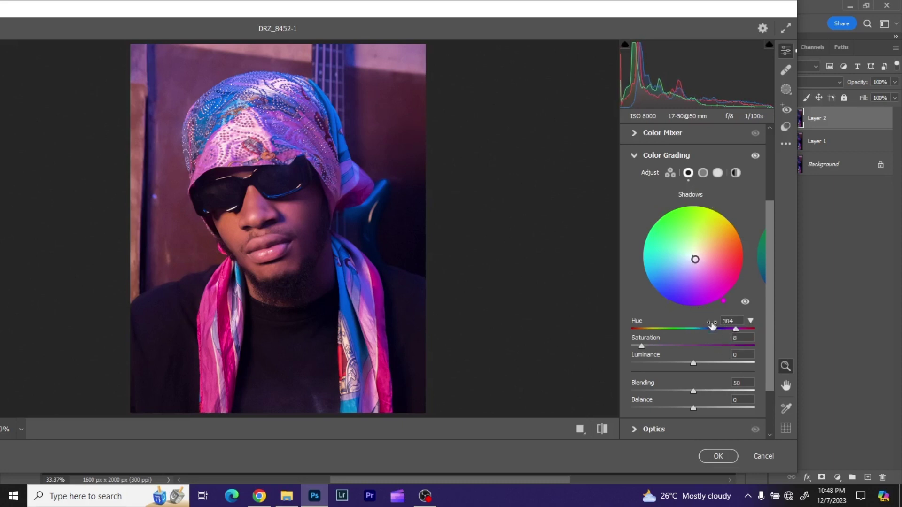
- Color grade the midtones to hue 38, saturation 8, and the highlights to hue 208, saturation 8
click(703, 174)
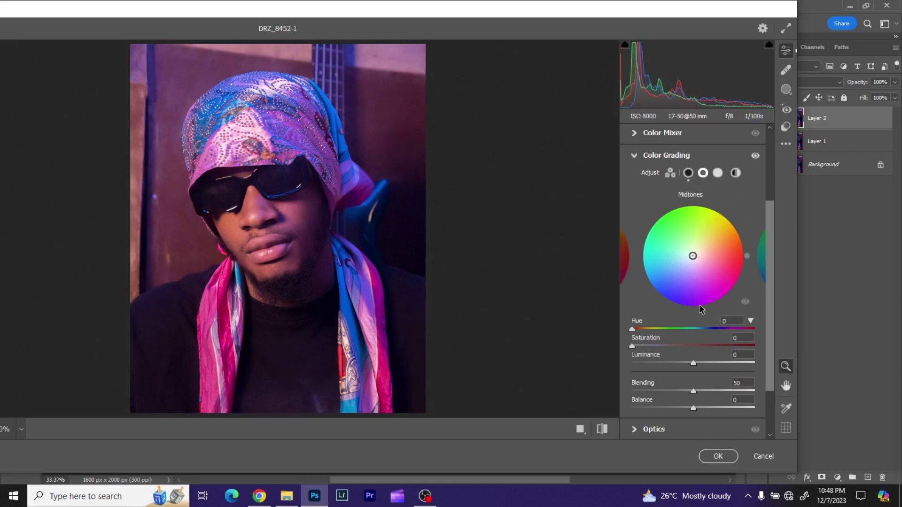
mouse_move(630, 347)
mouse_down()
mouse_move(667, 329)
mouse_move(704, 329)
mouse_move(634, 320)
mouse_move(771, 312)
mouse_move(695, 310)
mouse_move(681, 307)
mouse_move(746, 308)
mouse_move(646, 295)
mouse_up()
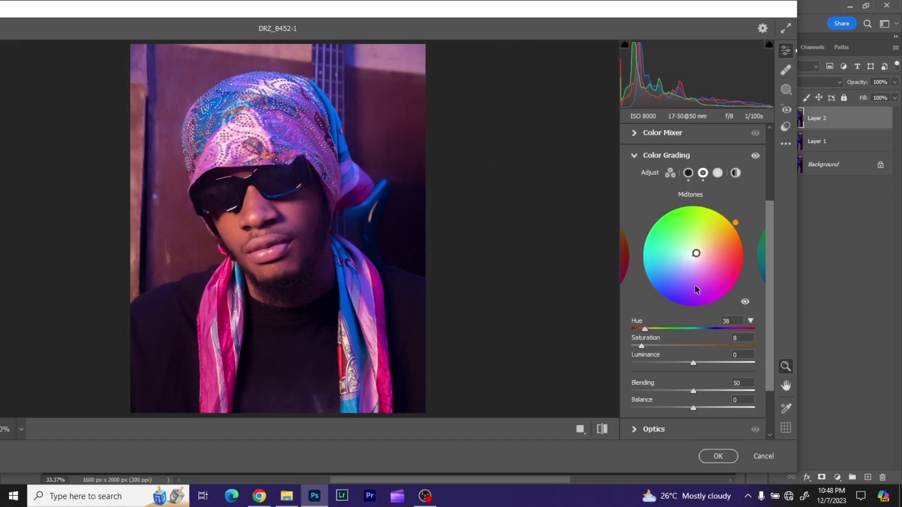
click(717, 173)
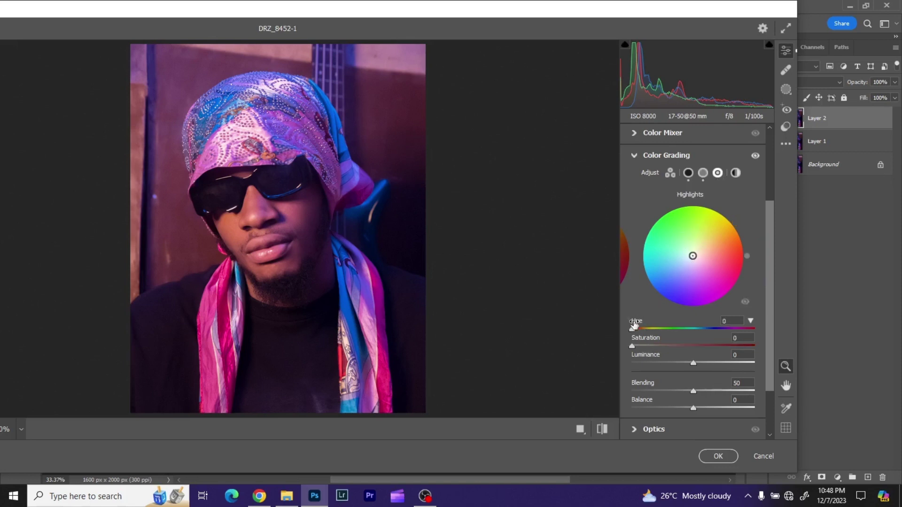
mouse_move(631, 346)
mouse_down()
mouse_move(645, 347)
mouse_move(639, 343)
mouse_move(700, 312)
mouse_move(757, 303)
mouse_move(596, 308)
mouse_move(764, 303)
mouse_move(616, 300)
mouse_move(732, 299)
mouse_move(706, 297)
mouse_move(714, 303)
mouse_move(703, 331)
mouse_up()
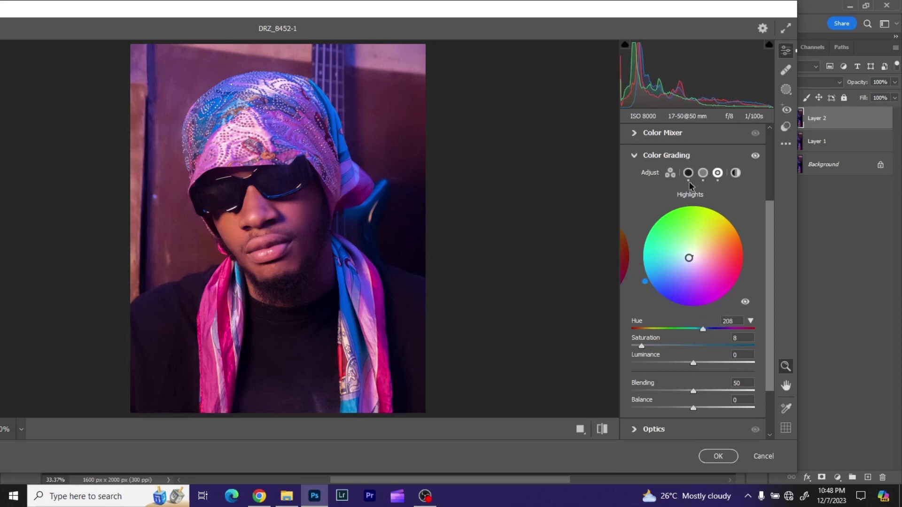
- Shift the grading hues to 46 for shadows, 215 for highlights and 147 for midtones, and compare the portrait without the grading
click(670, 173)
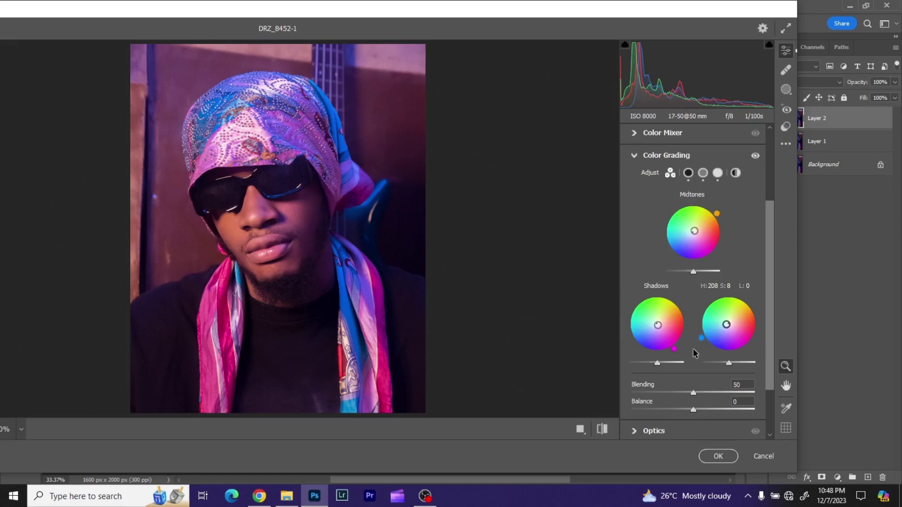
drag(700, 342, 762, 299)
drag(675, 348, 702, 280)
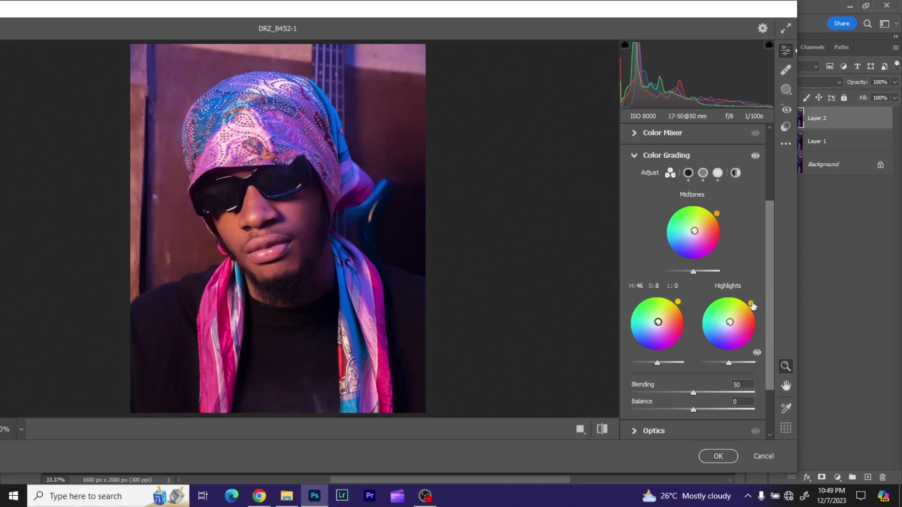
drag(750, 303, 668, 371)
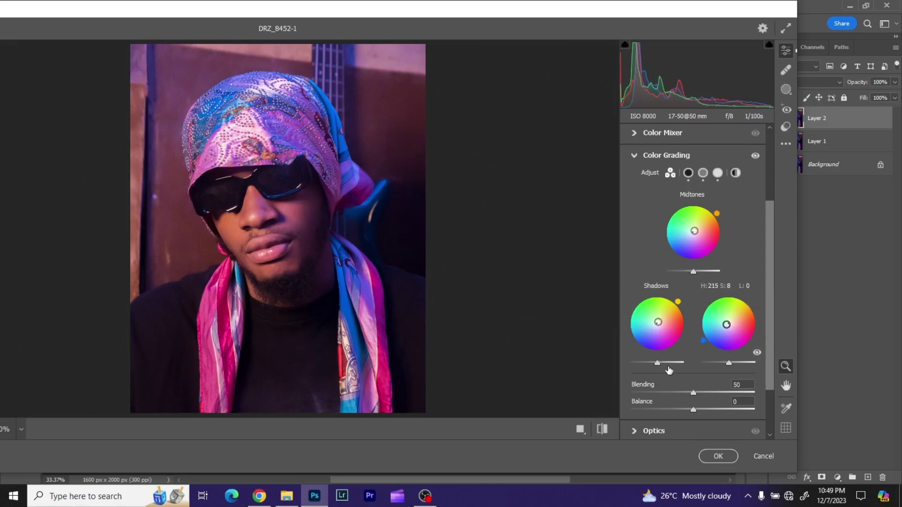
drag(716, 213, 656, 204)
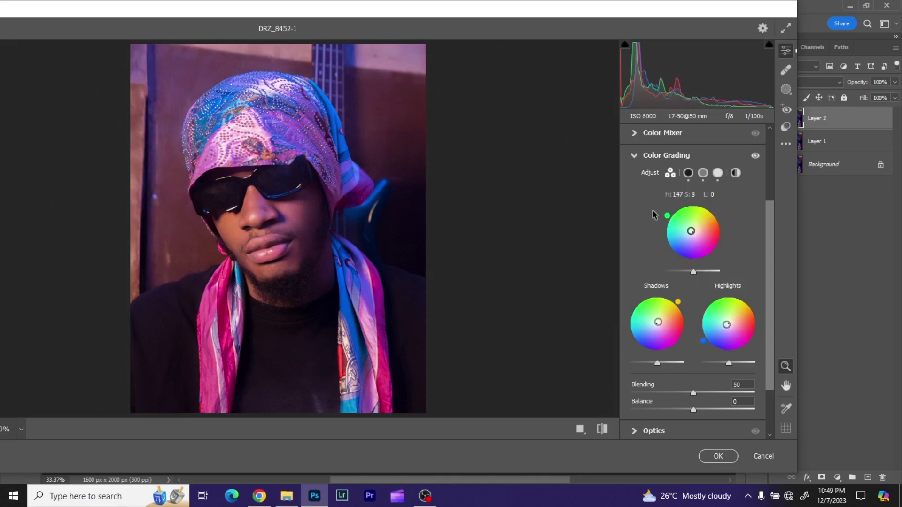
click(755, 155)
click(757, 157)
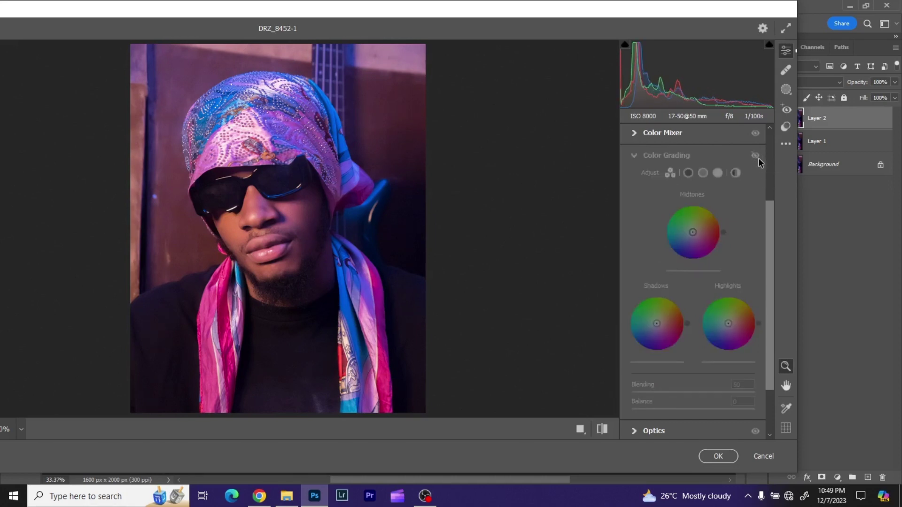
click(664, 159)
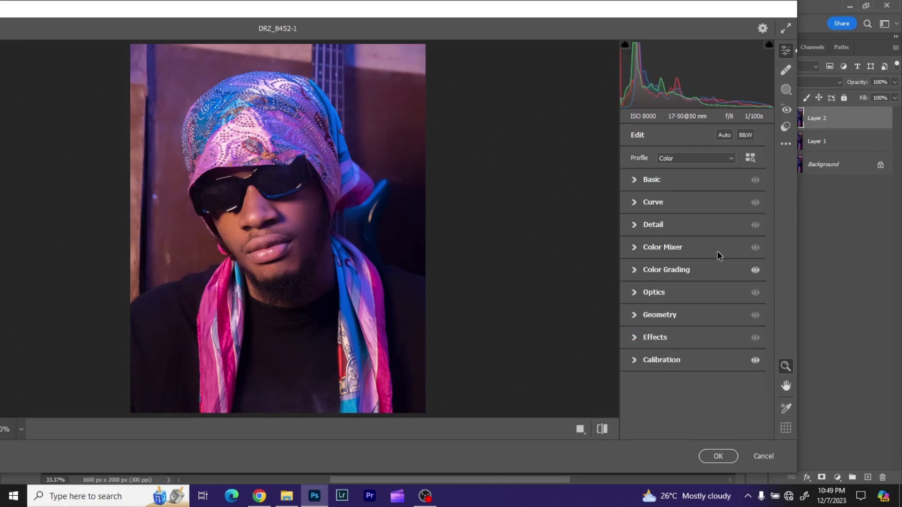
- Set the blues in the Color Mixer to hue -22 and saturation +28, and check the effect against the unmixed colors
click(634, 246)
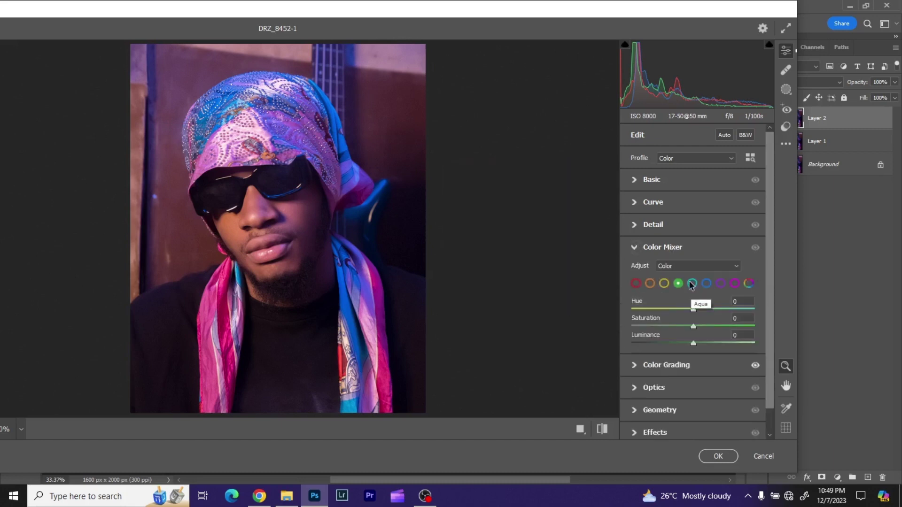
click(706, 283)
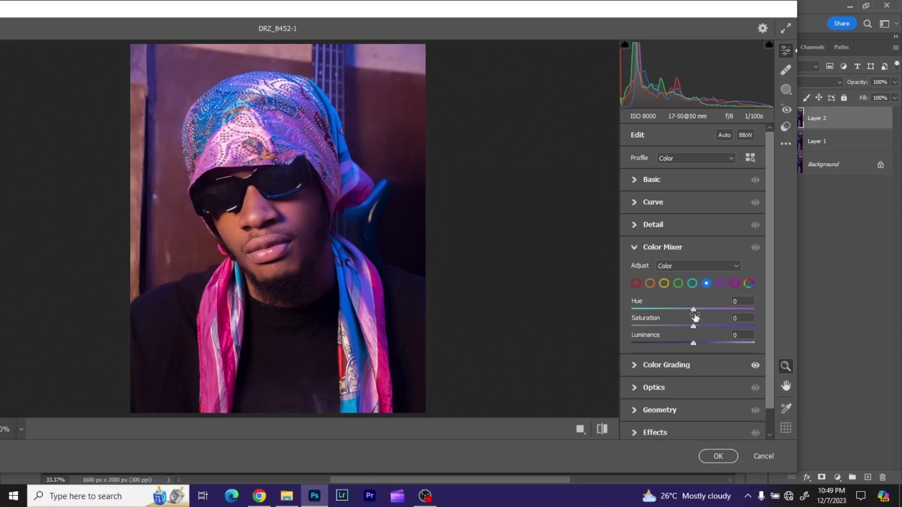
mouse_move(694, 309)
mouse_down()
mouse_move(661, 308)
mouse_move(712, 302)
mouse_move(633, 309)
mouse_move(640, 306)
mouse_move(614, 296)
mouse_move(731, 299)
mouse_move(644, 306)
mouse_move(710, 305)
mouse_up()
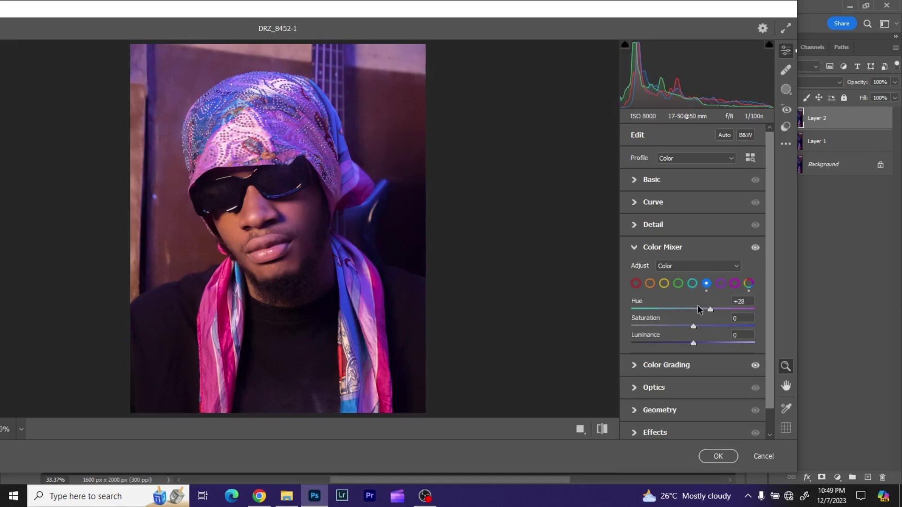
drag(711, 309, 679, 311)
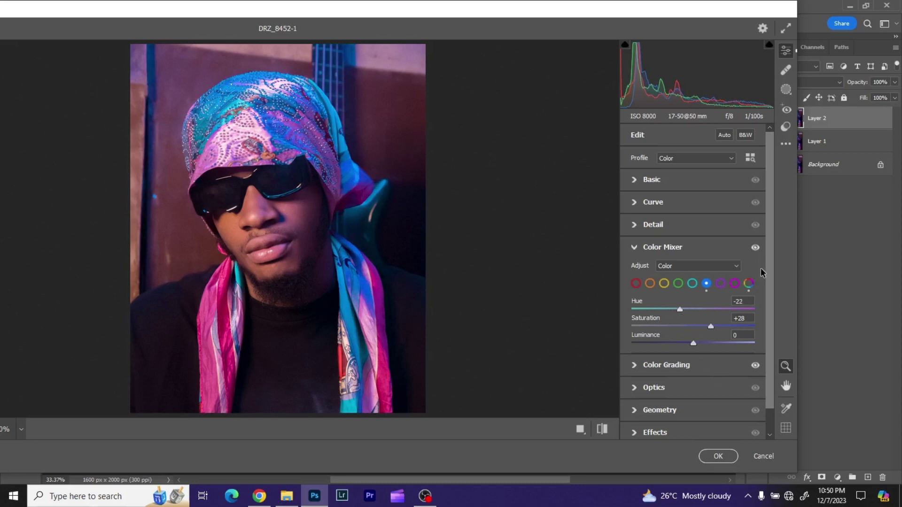
click(755, 248)
- Set the purples in the Color Mixer to hue +8 and saturation -10, and compare the portrait with and without the mix
click(692, 284)
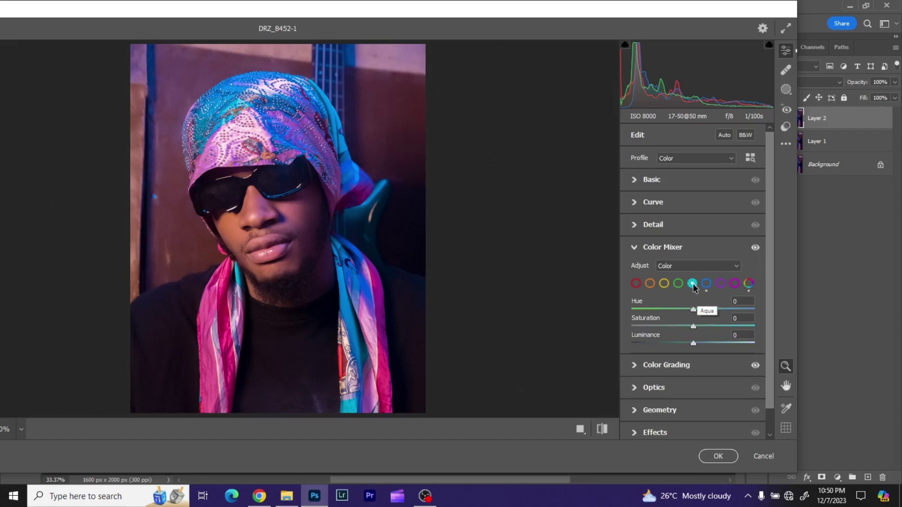
click(736, 303)
text(36)
key(Return)
click(721, 284)
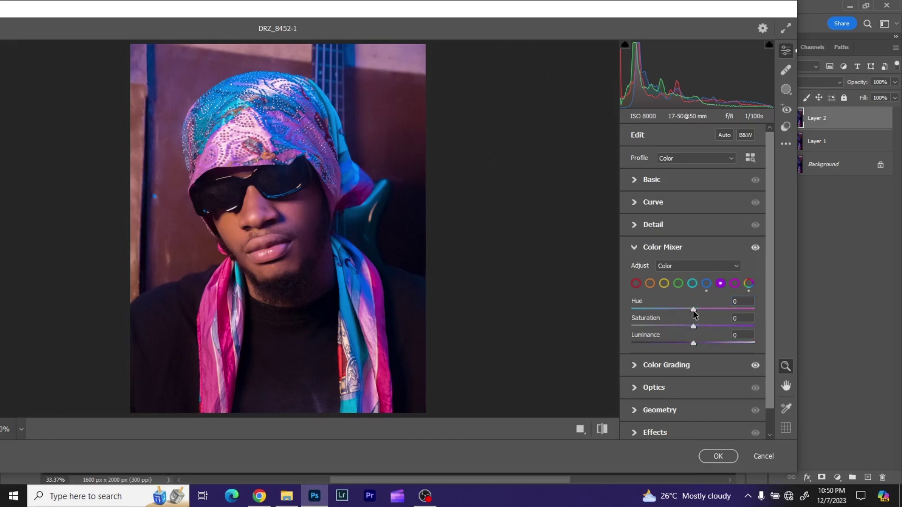
mouse_move(693, 309)
mouse_down()
mouse_move(656, 306)
mouse_move(733, 305)
mouse_move(698, 309)
mouse_move(703, 324)
mouse_move(711, 321)
mouse_move(637, 324)
mouse_move(685, 318)
mouse_up()
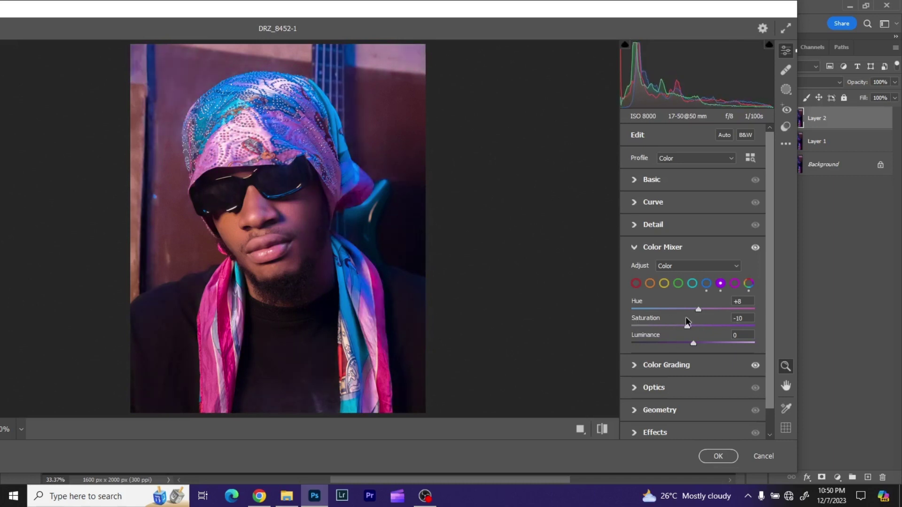
click(756, 248)
click(755, 247)
- Try a hue shift on the yellows in the Color Mixer and set the oranges' hue to -5
click(664, 283)
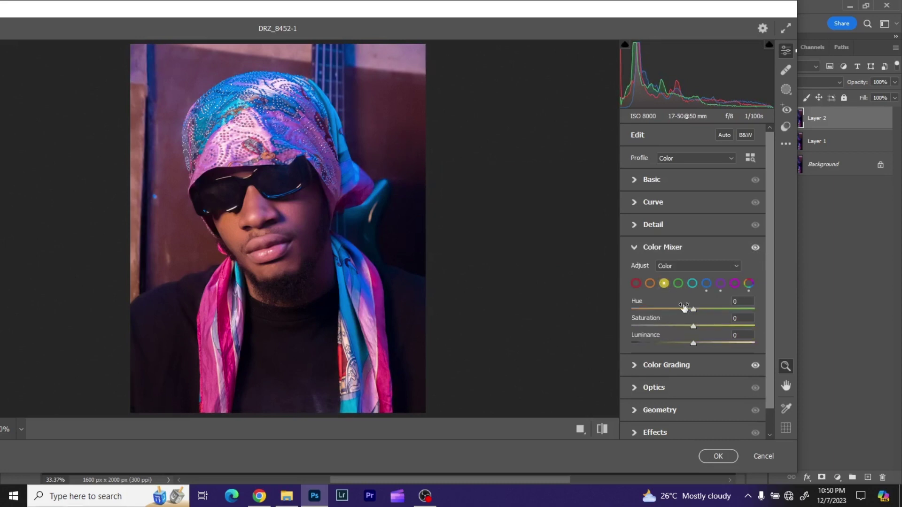
mouse_move(692, 310)
mouse_down()
mouse_move(631, 310)
mouse_move(714, 312)
mouse_move(599, 316)
mouse_move(714, 305)
mouse_move(689, 309)
mouse_up()
click(650, 283)
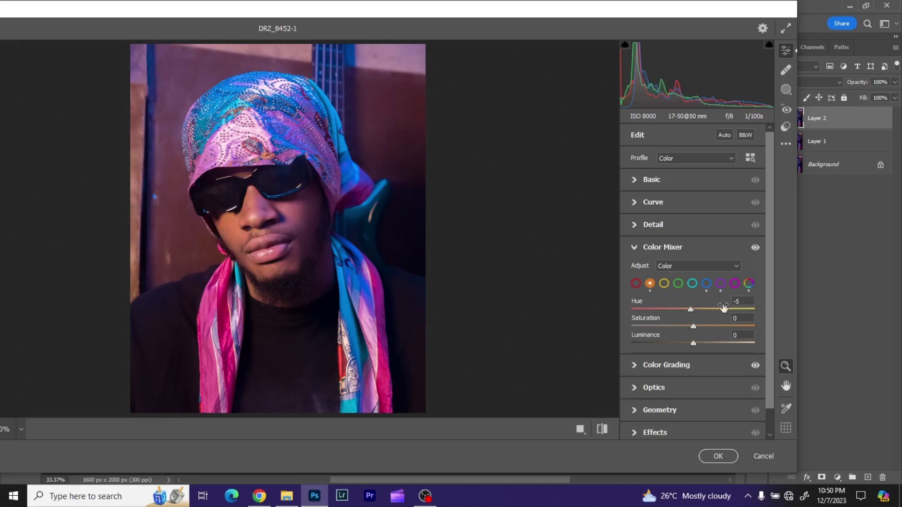
- Reset the oranges' hue to 0 in the Color Mixer and compare the portrait with and without the color mix
click(736, 301)
text(0)
click(704, 248)
click(757, 248)
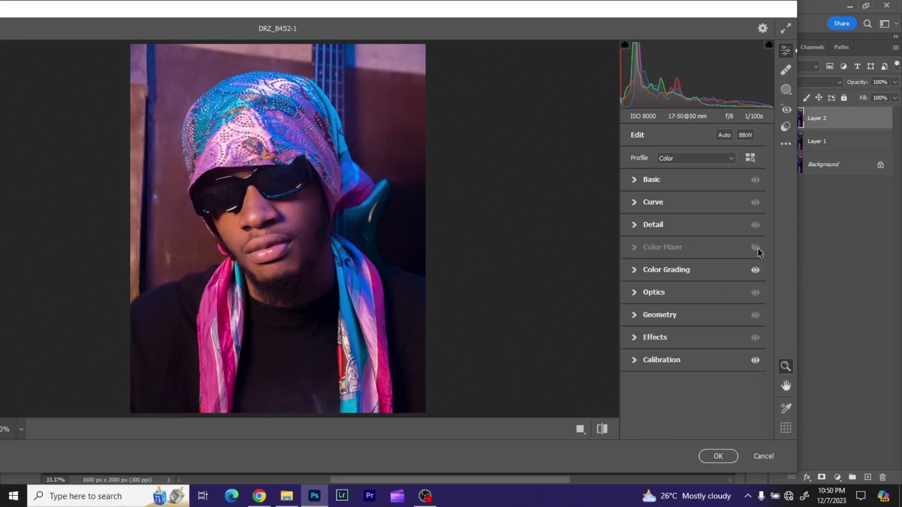
click(757, 248)
click(759, 248)
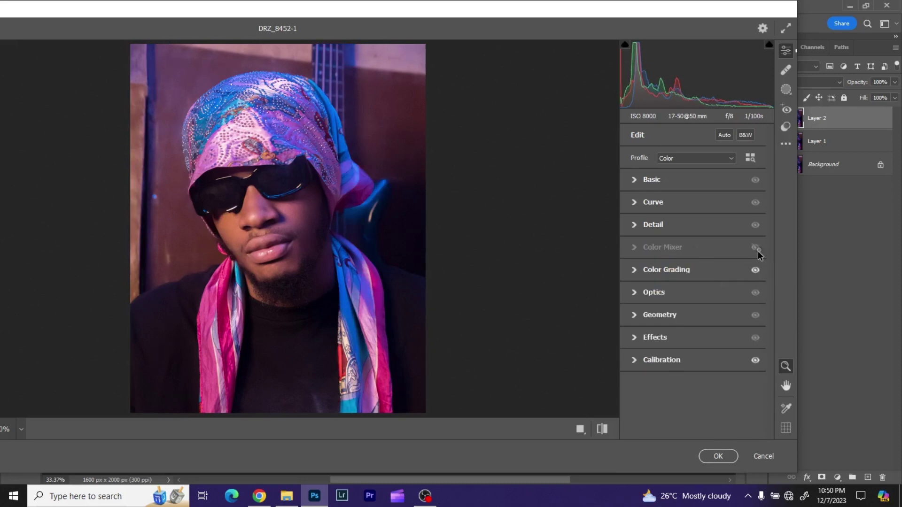
click(758, 250)
click(758, 249)
click(758, 249)
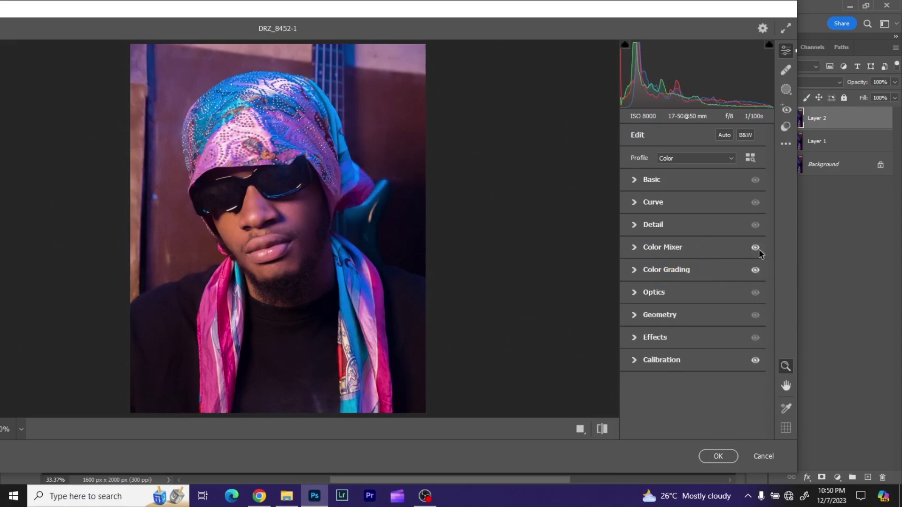
click(758, 249)
click(759, 250)
- Add three points to the combined RGB point curve at its quarter, middle and three-quarter gridline crossings
click(634, 203)
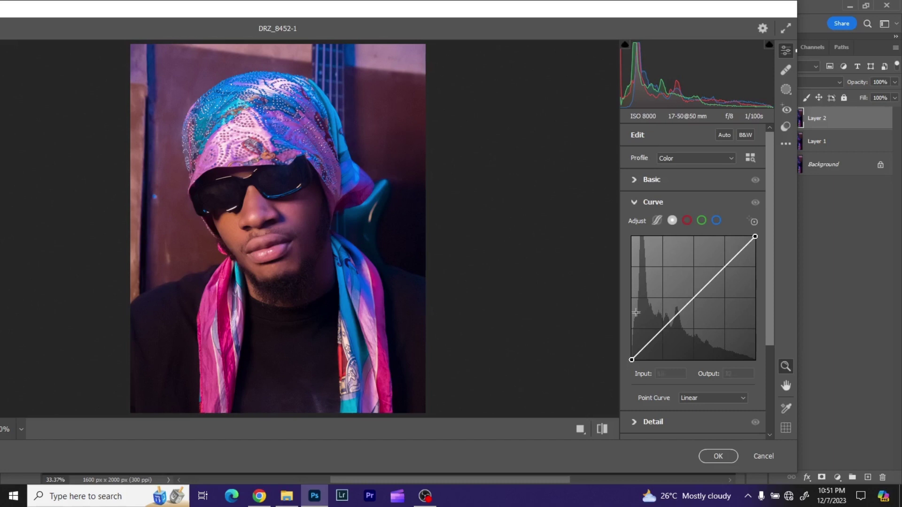
click(687, 220)
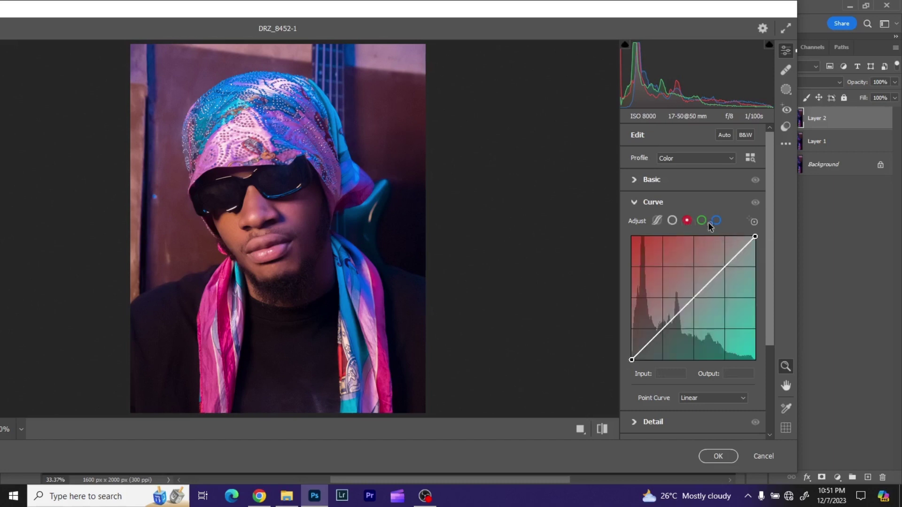
click(701, 220)
click(715, 220)
click(672, 221)
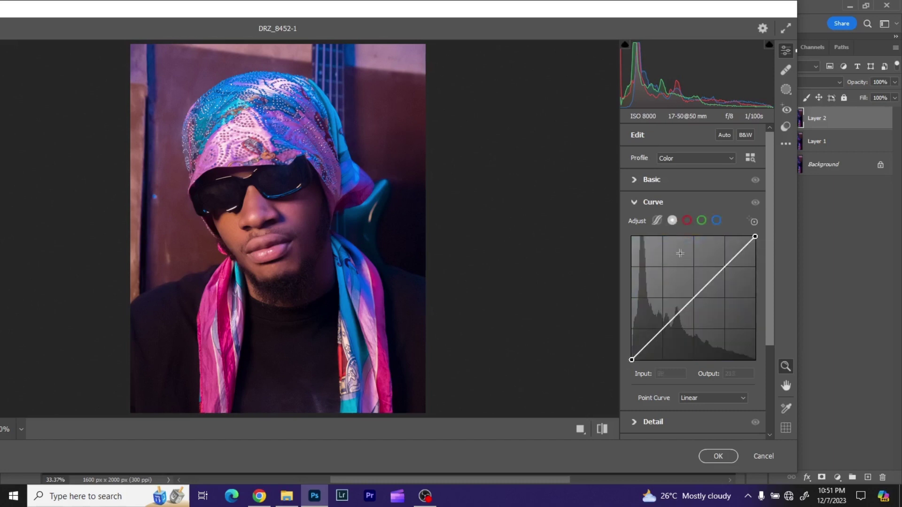
click(660, 329)
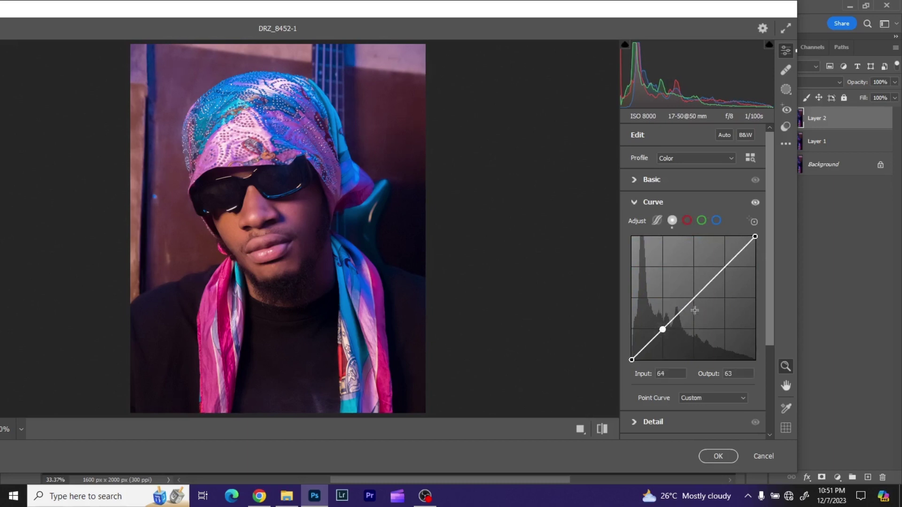
click(693, 299)
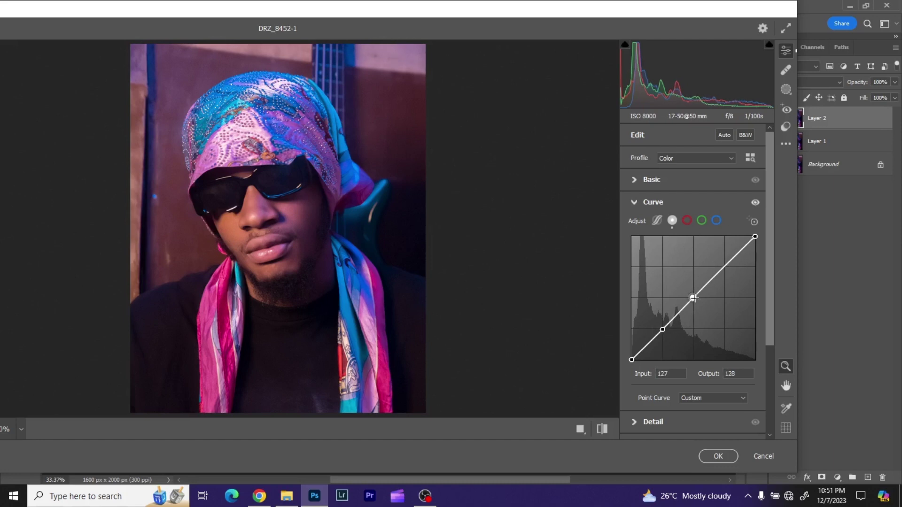
click(724, 267)
- Shape the RGB curve: black point at output 12, shadows at 65/57, midtones at 122/127 and highlights at 188/199
drag(631, 360, 628, 356)
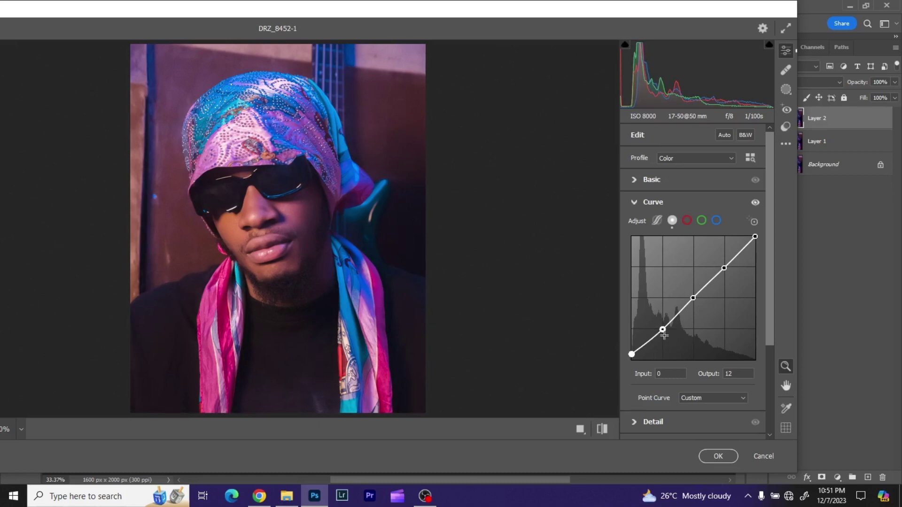
mouse_move(662, 330)
mouse_down()
mouse_move(659, 321)
mouse_move(662, 333)
mouse_up()
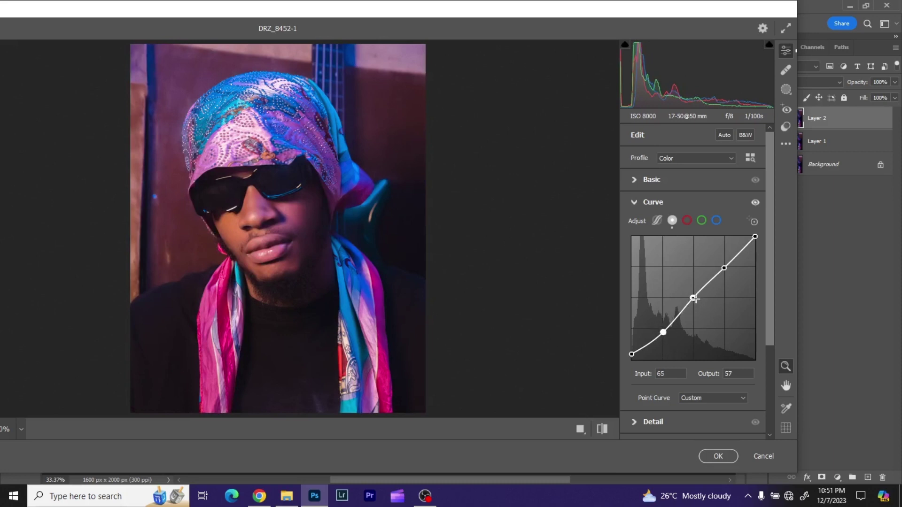
drag(693, 297, 691, 298)
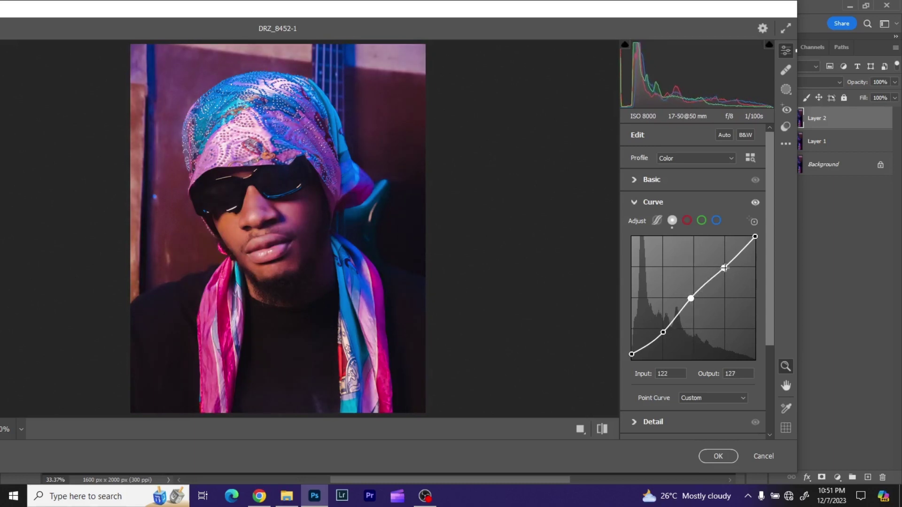
click(723, 268)
drag(724, 267, 723, 263)
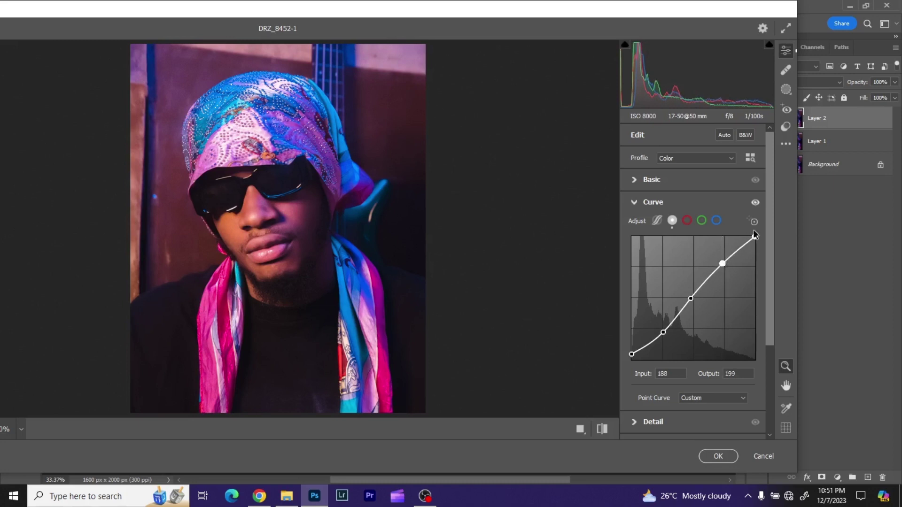
- Compare the portrait with and without the curve, and the current settings against the default settings
click(757, 206)
click(757, 205)
click(757, 206)
click(757, 205)
click(602, 429)
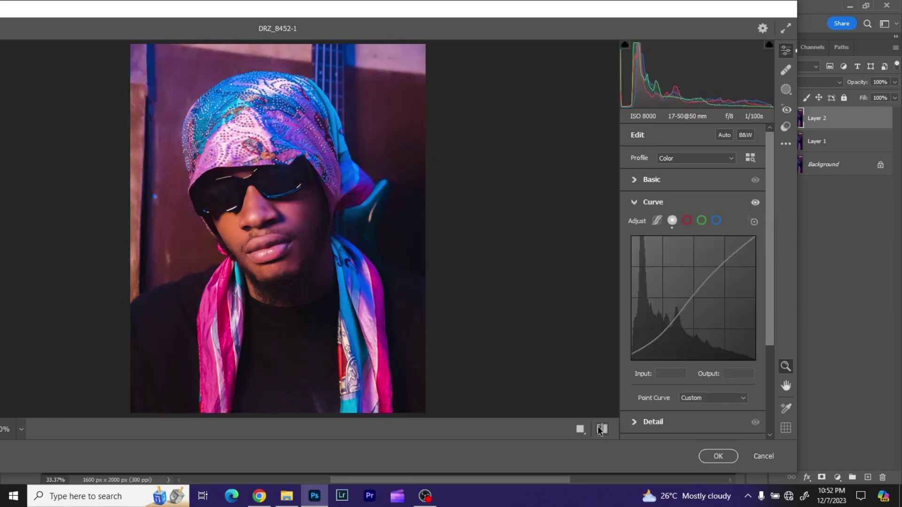
click(602, 429)
click(602, 429)
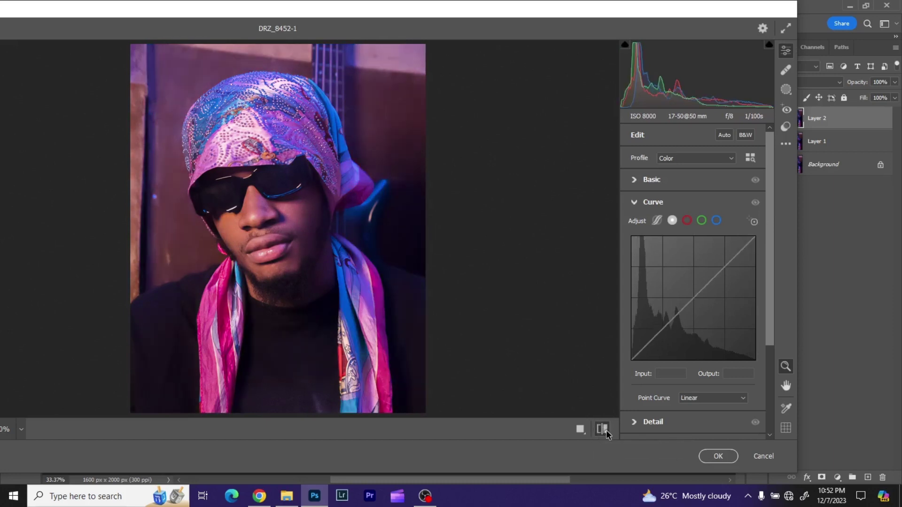
click(606, 431)
click(607, 433)
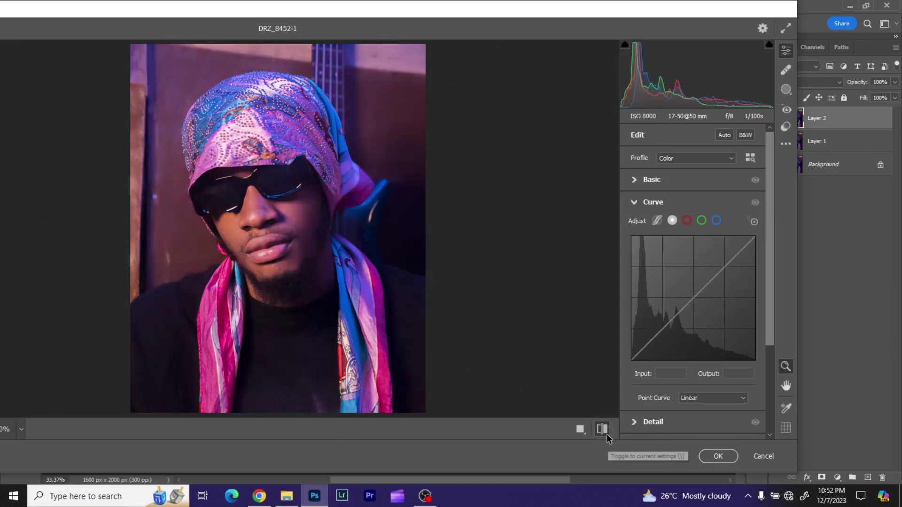
click(606, 434)
click(607, 435)
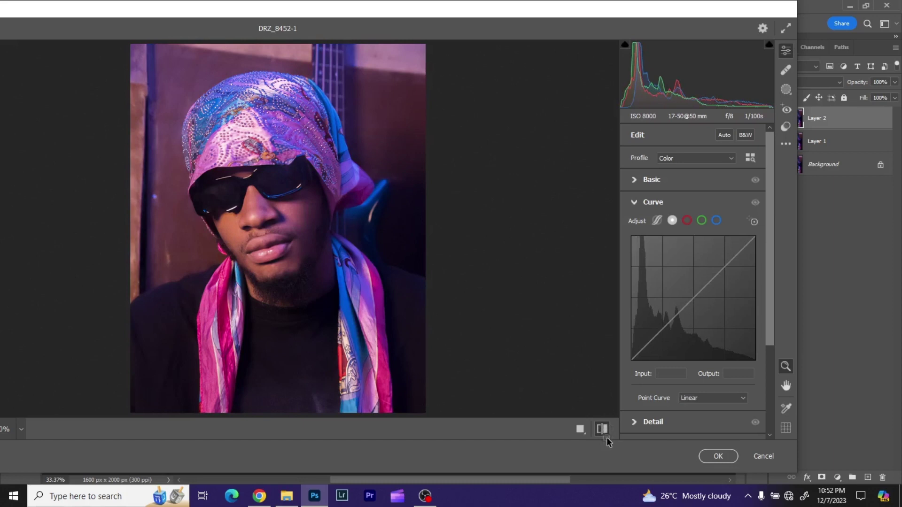
click(602, 431)
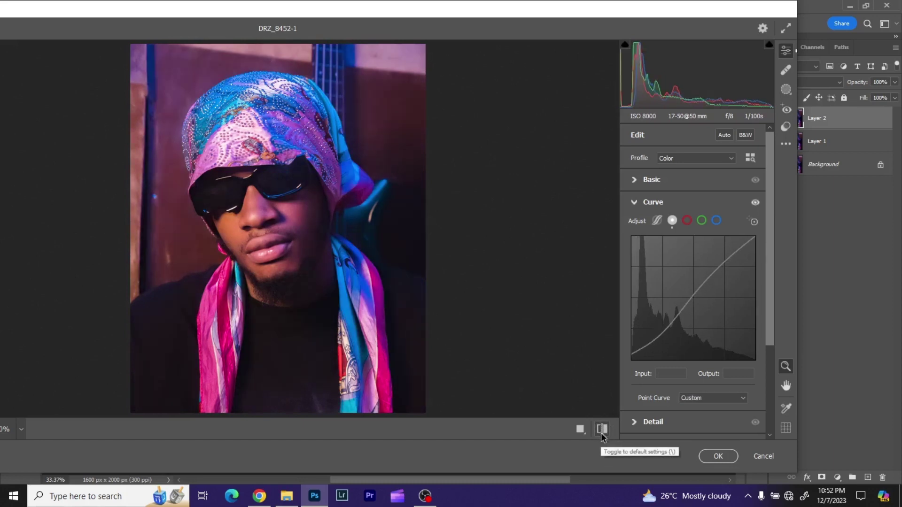
- Add three points to the red channel curve at about 64/59, 128/123 and 192/193
click(686, 221)
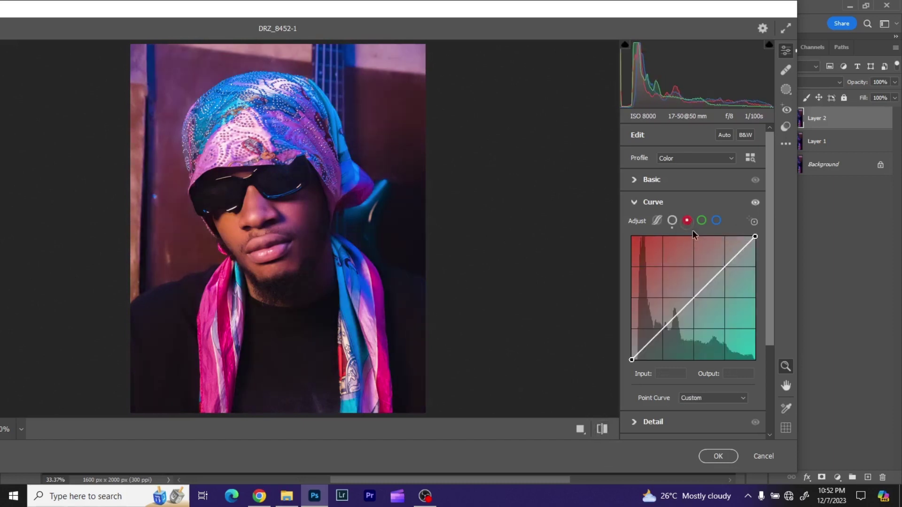
click(662, 330)
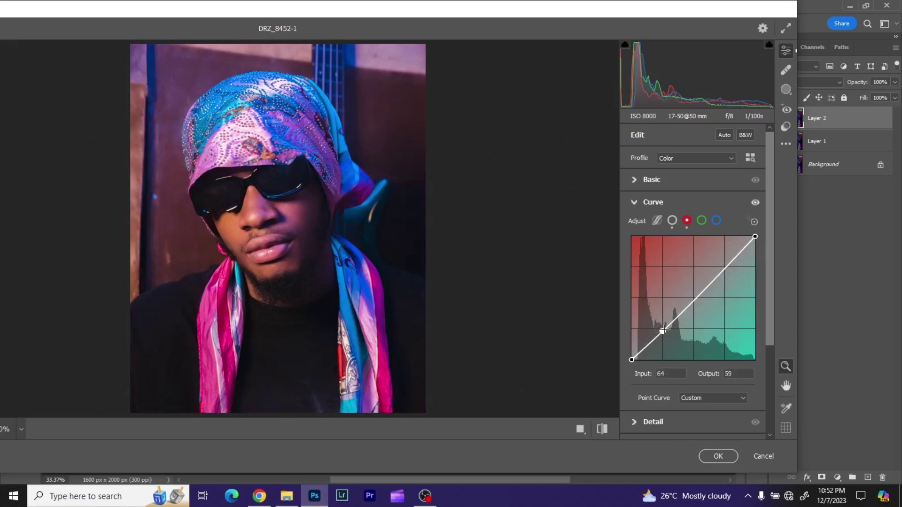
click(694, 299)
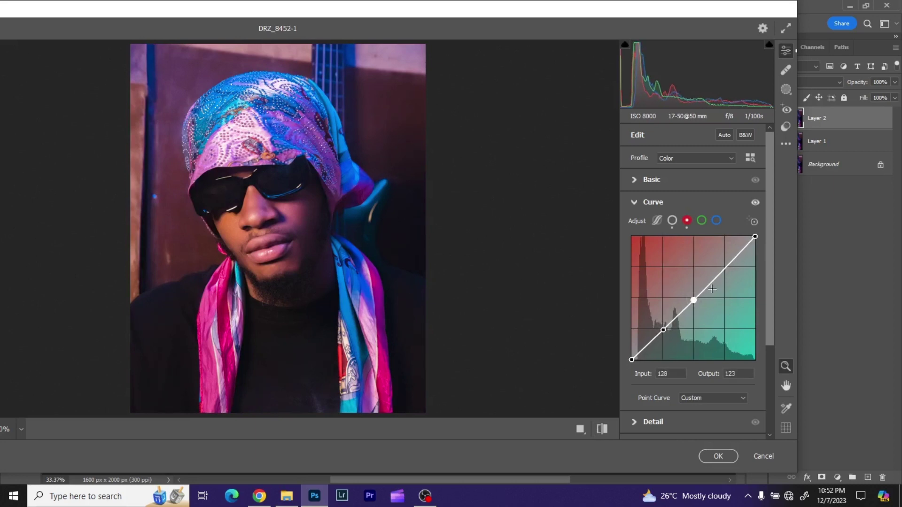
click(726, 266)
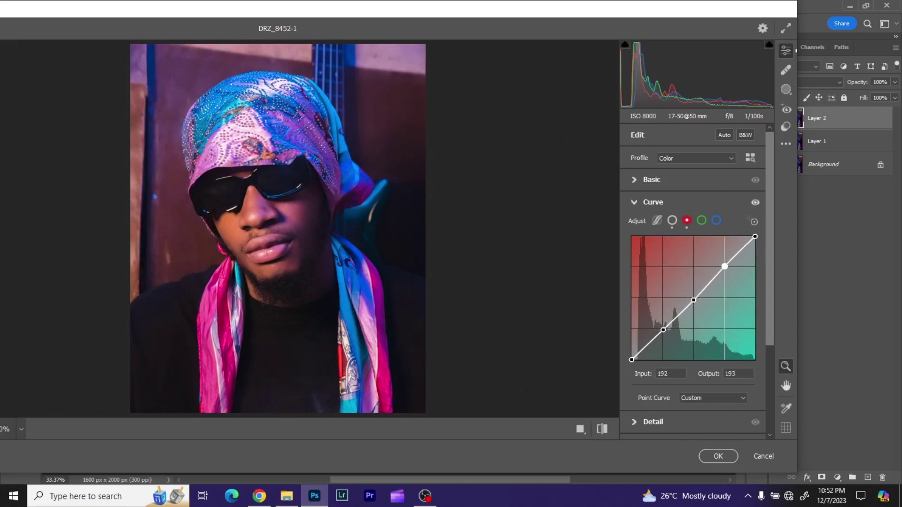
- Raise the red curve's black point to output 12, set shadows to 61/66 and midtones to 129/116, and compare without the curve
mouse_move(631, 360)
mouse_down()
mouse_move(631, 345)
mouse_move(631, 354)
mouse_up()
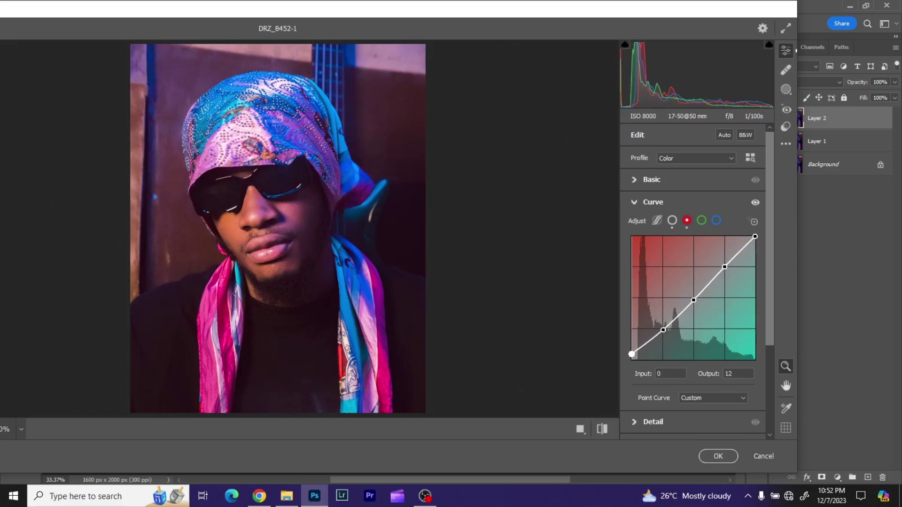
drag(664, 330, 661, 327)
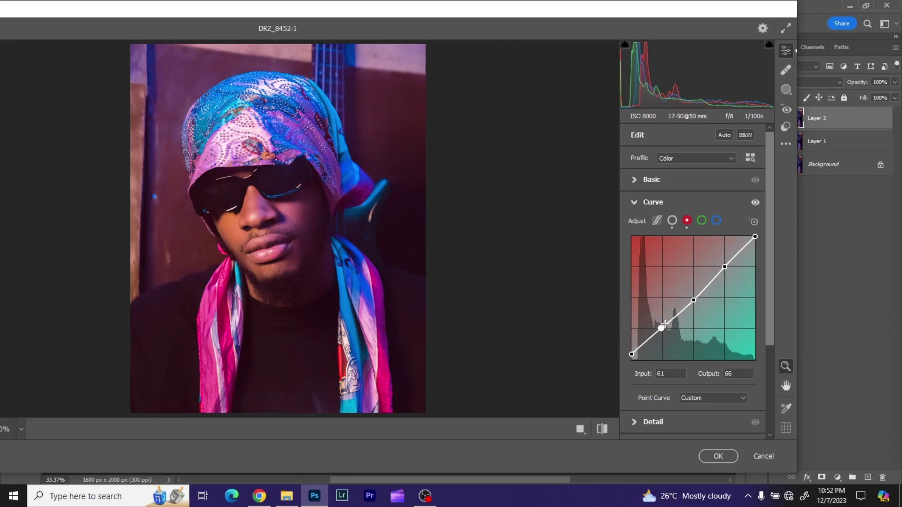
drag(693, 300, 694, 304)
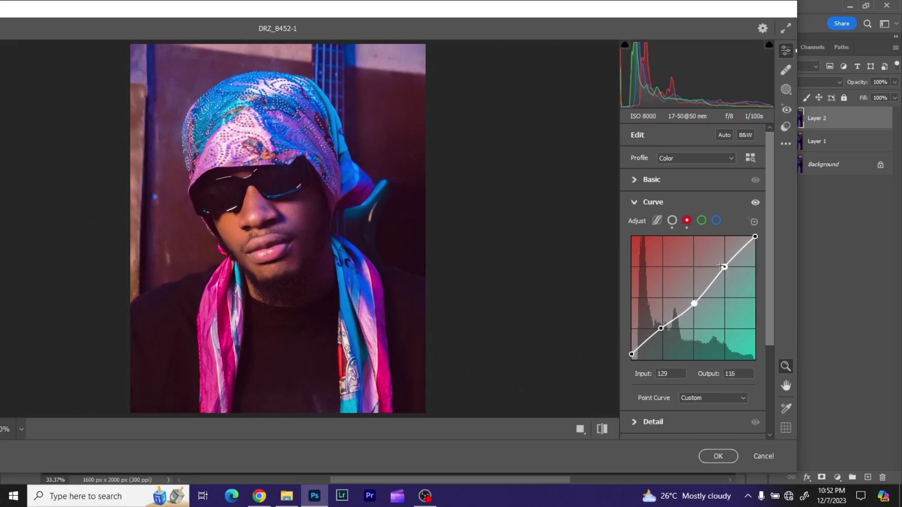
mouse_move(724, 267)
mouse_down()
mouse_move(717, 257)
mouse_move(722, 266)
mouse_up()
drag(724, 266, 724, 266)
click(756, 202)
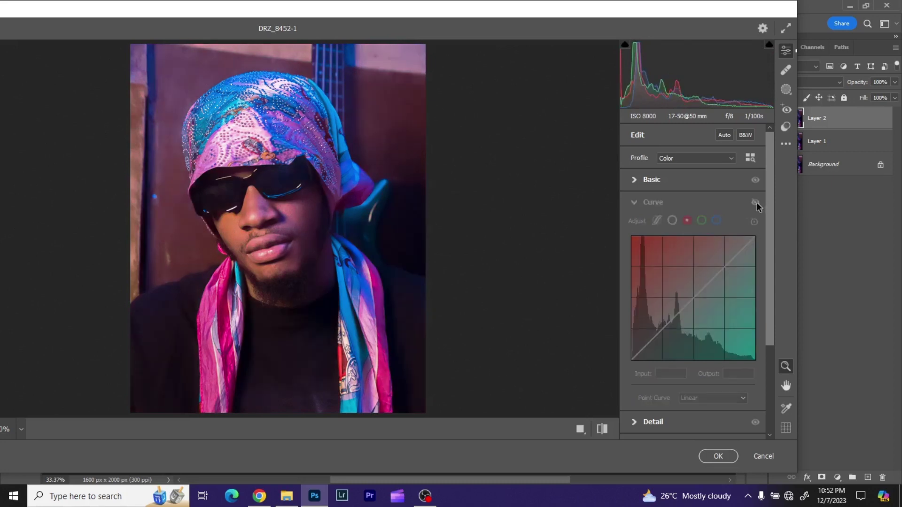
click(757, 202)
click(757, 202)
click(756, 203)
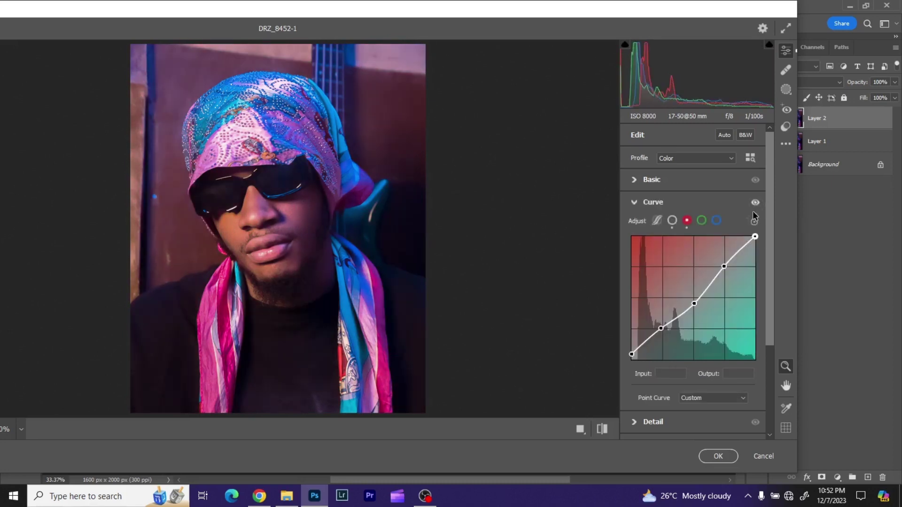
- Add three points to the green channel curve at its quarter, middle and three-quarter gridline crossings
click(701, 220)
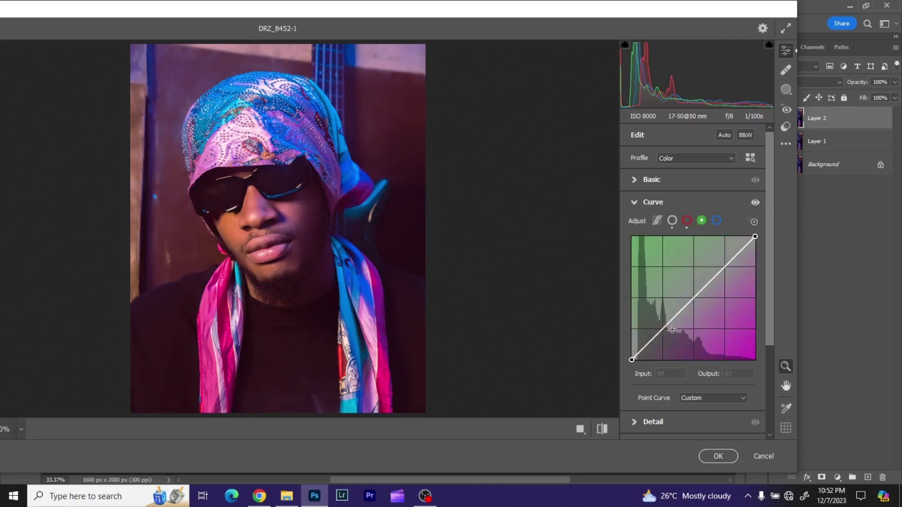
click(694, 297)
click(724, 267)
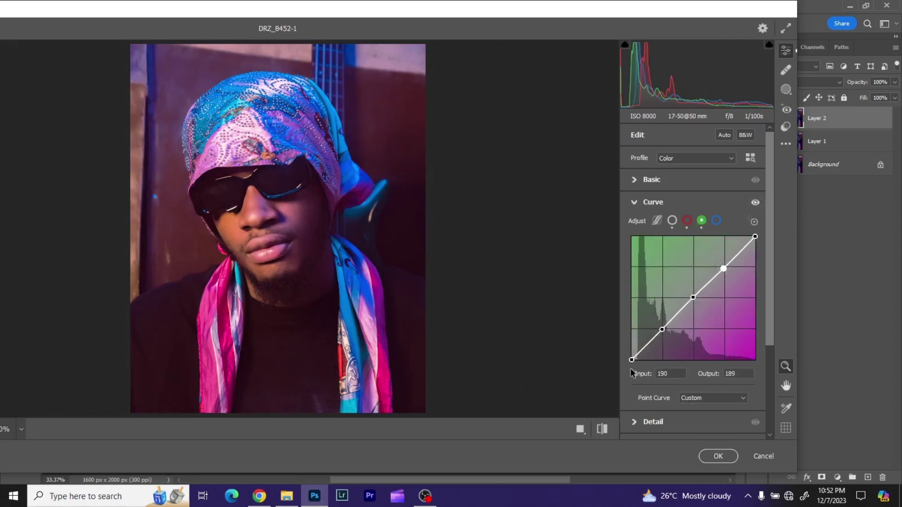
- Raise the green curve's black point to output 10, lift the shadows, lower the midtones slightly, set highlights to 192/190 and compare without the curve
mouse_move(631, 360)
mouse_down()
mouse_move(639, 360)
mouse_move(632, 355)
mouse_up()
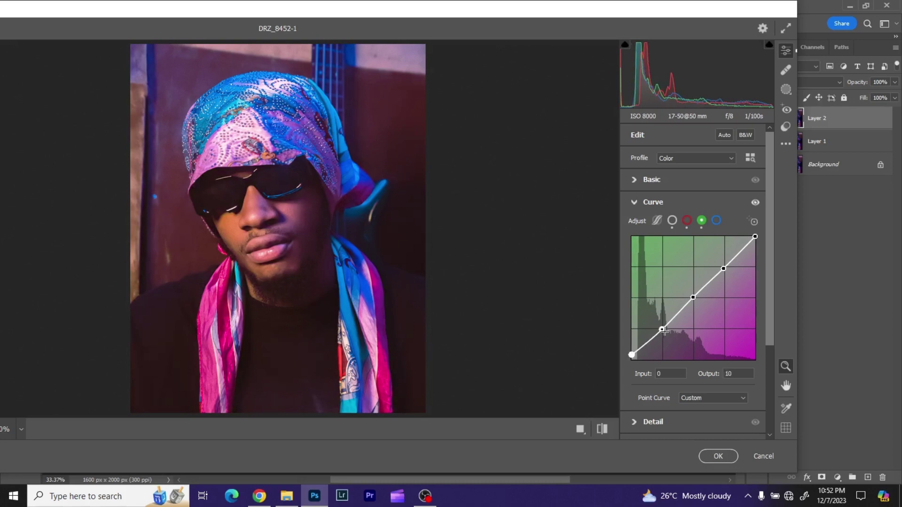
drag(662, 329, 659, 327)
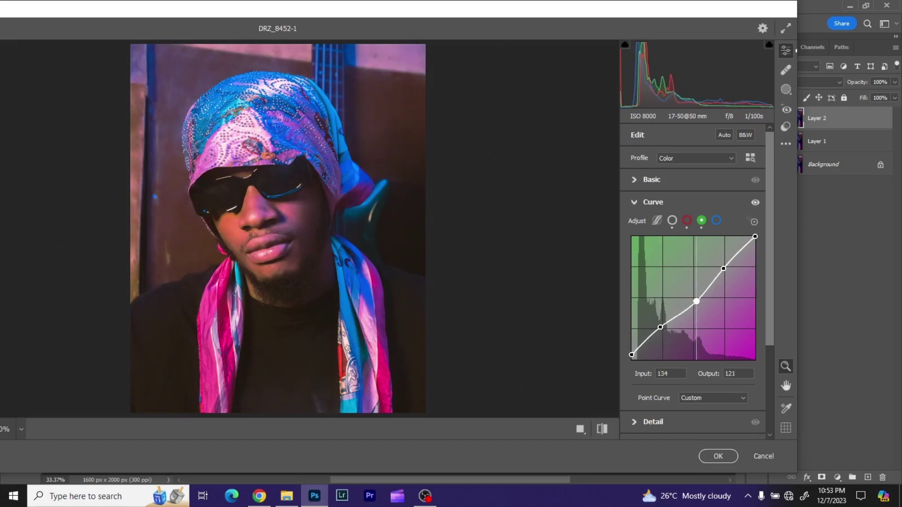
drag(693, 297, 694, 299)
drag(724, 268, 725, 268)
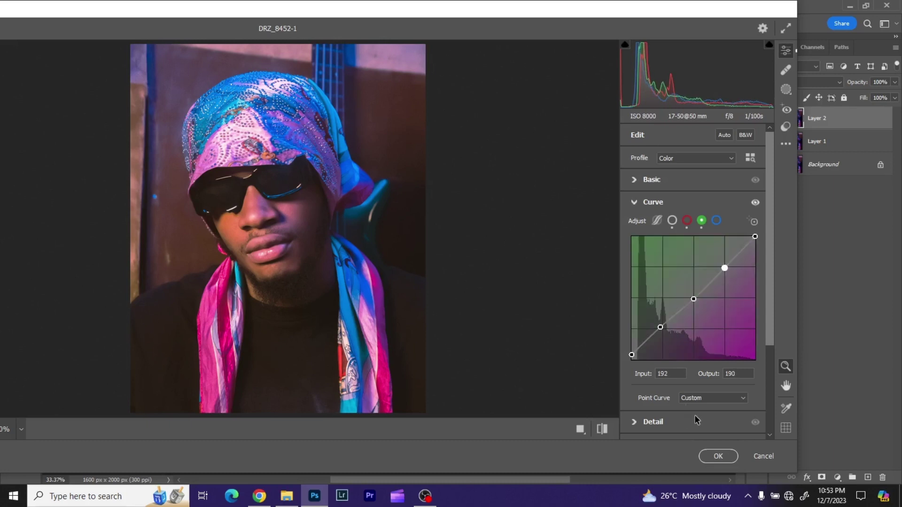
click(757, 202)
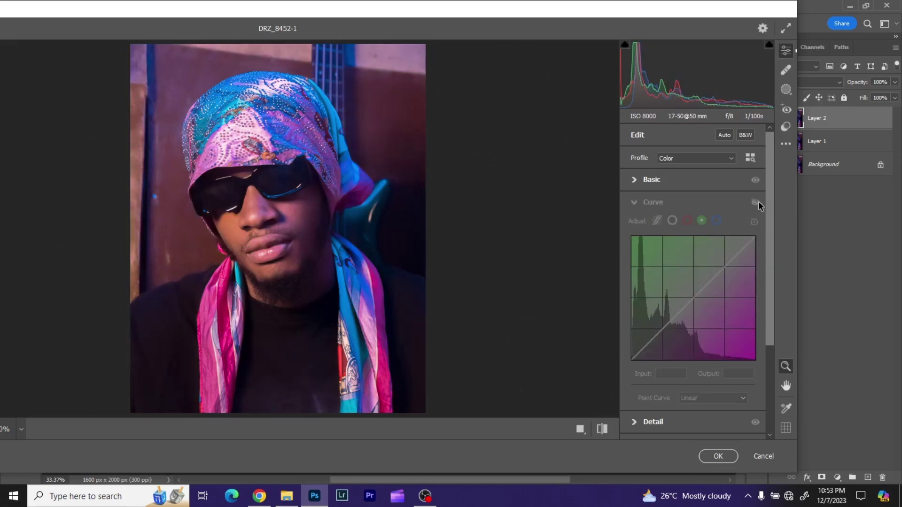
click(757, 203)
click(758, 203)
click(758, 202)
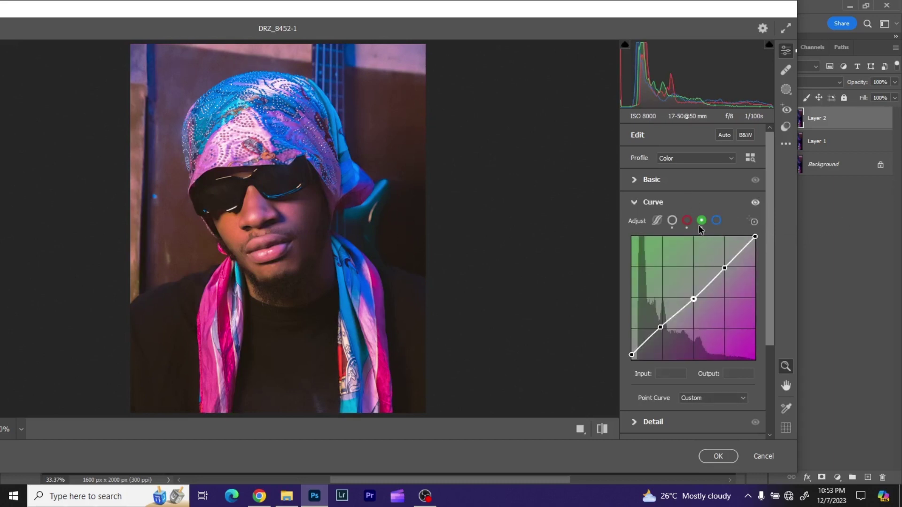
- Add three points to the blue channel curve at its quarter, middle and three-quarter gridline crossings, the highest at 191/191
click(716, 221)
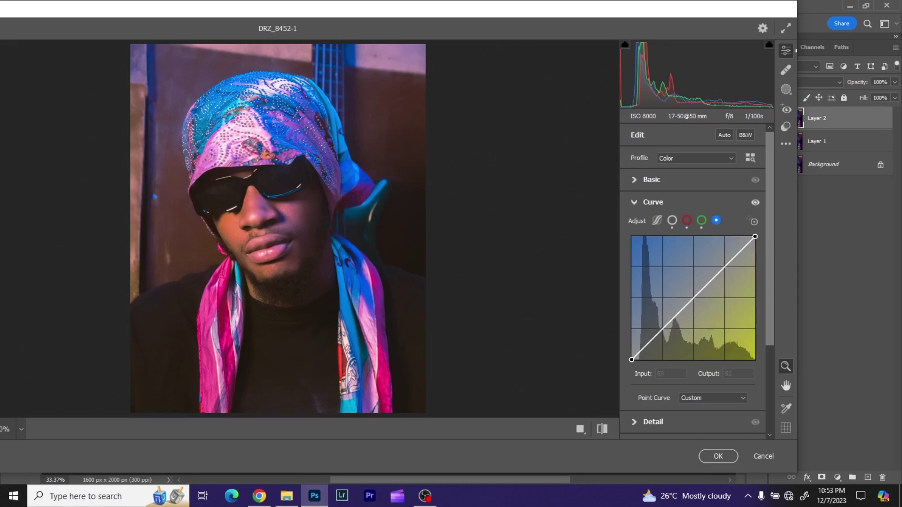
click(662, 329)
click(694, 298)
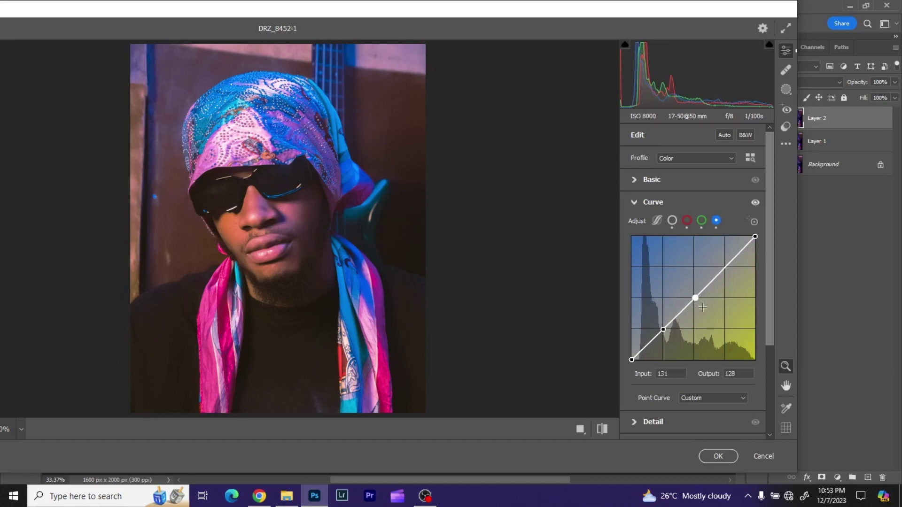
click(725, 269)
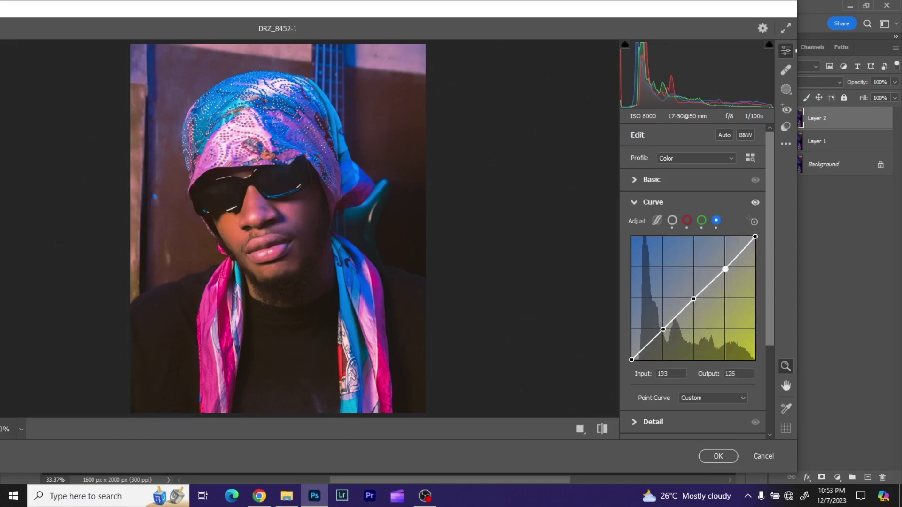
drag(725, 269, 723, 268)
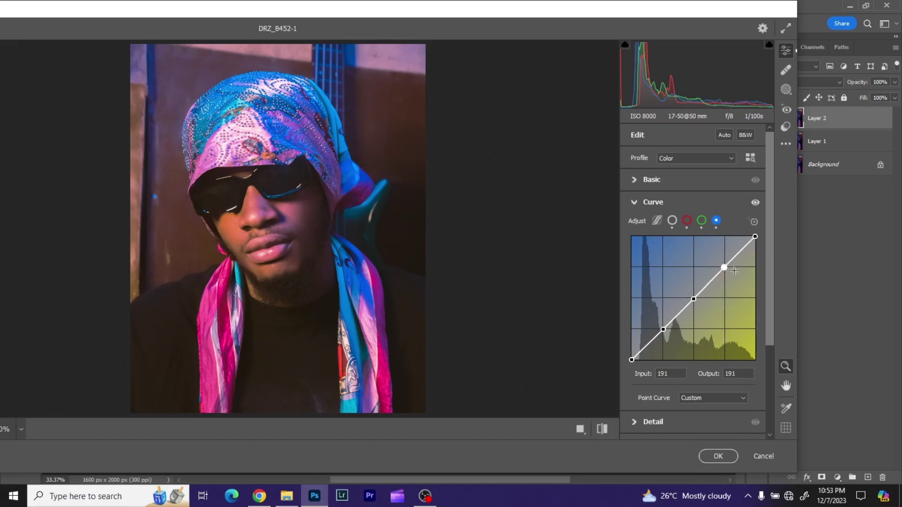
- Shift the blue curve's black point slightly inward along the input axis, lower the shadows, and set midtones to 132/123 and highlights to 192/190
mouse_move(631, 360)
mouse_down()
mouse_move(631, 350)
mouse_move(640, 360)
mouse_move(633, 350)
mouse_move(636, 360)
mouse_up()
drag(663, 332, 664, 332)
drag(693, 299, 695, 300)
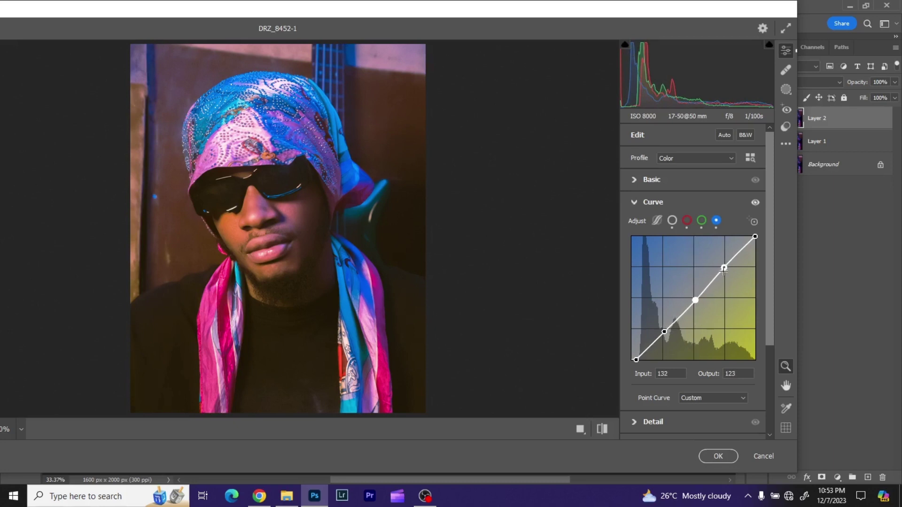
mouse_move(723, 268)
mouse_down()
mouse_move(720, 260)
mouse_move(724, 268)
mouse_up()
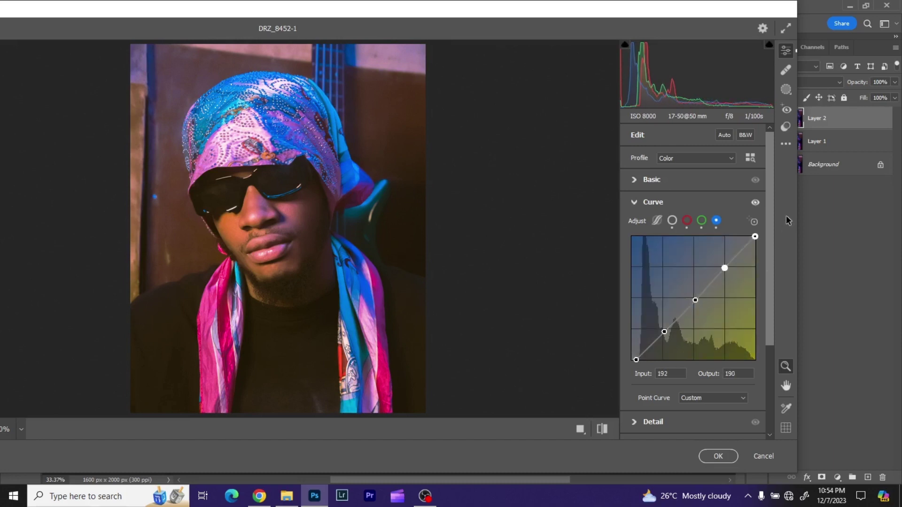
- Compare the graded portrait with the default settings several times and inspect the face up close
click(602, 429)
click(601, 428)
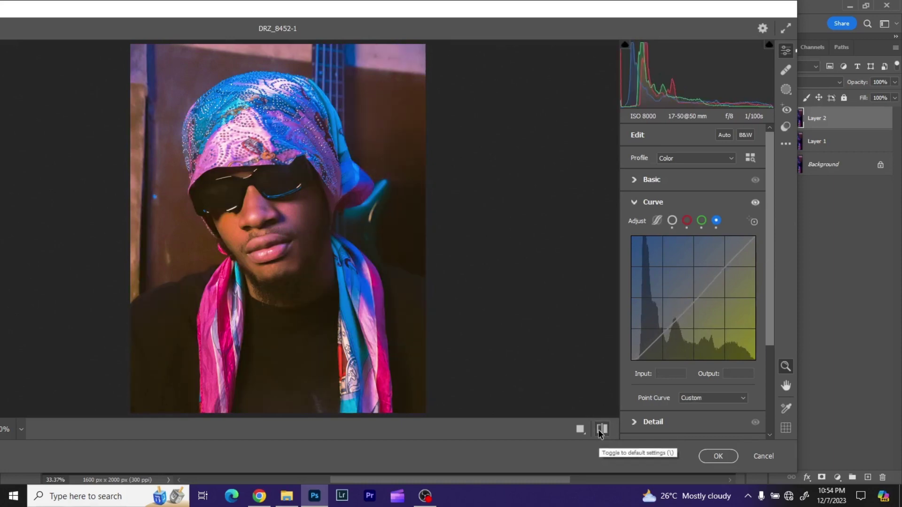
click(602, 428)
click(602, 429)
click(601, 429)
click(601, 429)
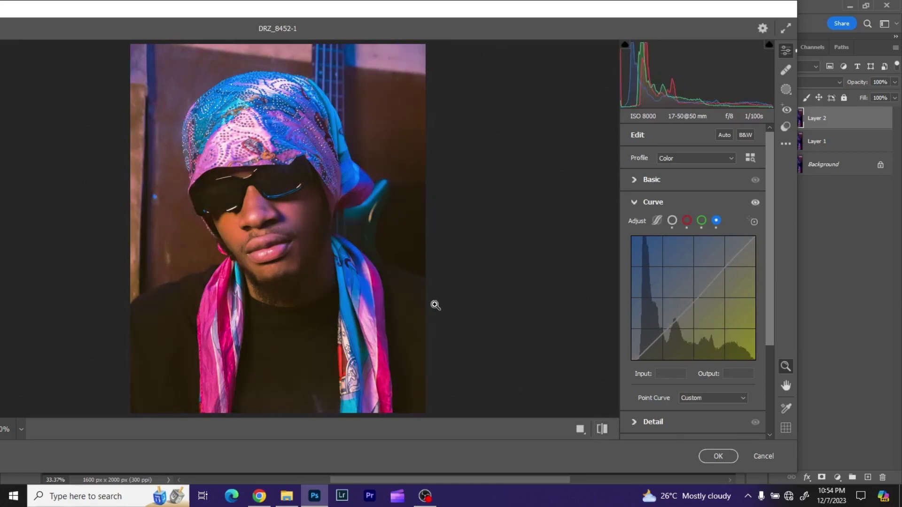
click(307, 275)
click(308, 275)
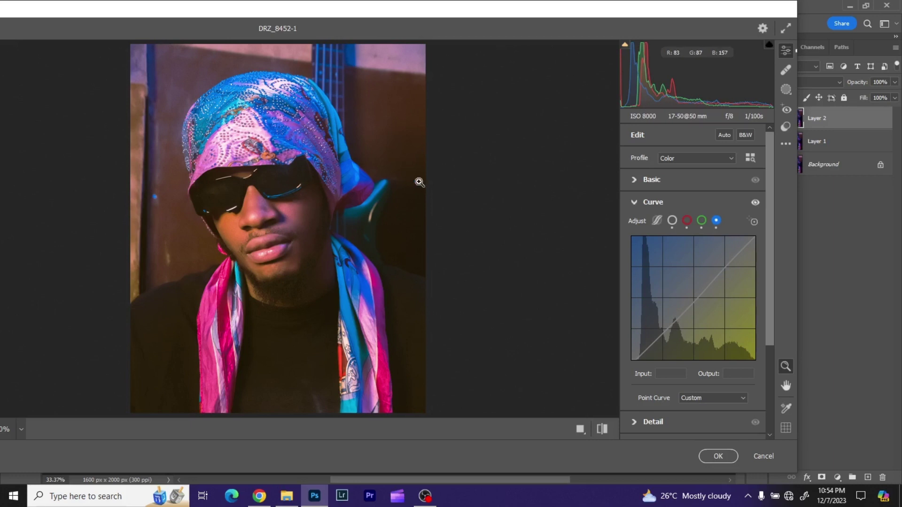
click(602, 429)
click(601, 429)
click(602, 429)
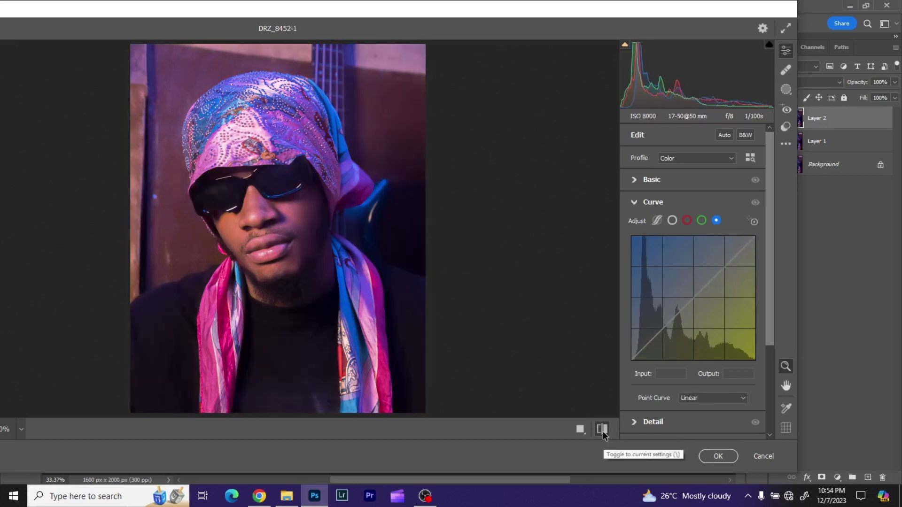
click(602, 429)
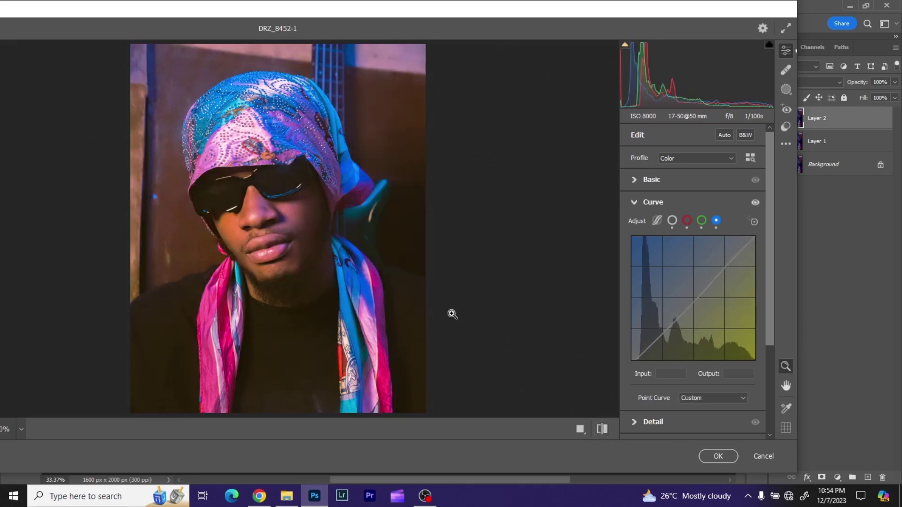
- Set sharpening to 24 while judging the face up close, and compare the whole portrait with the default settings
click(692, 199)
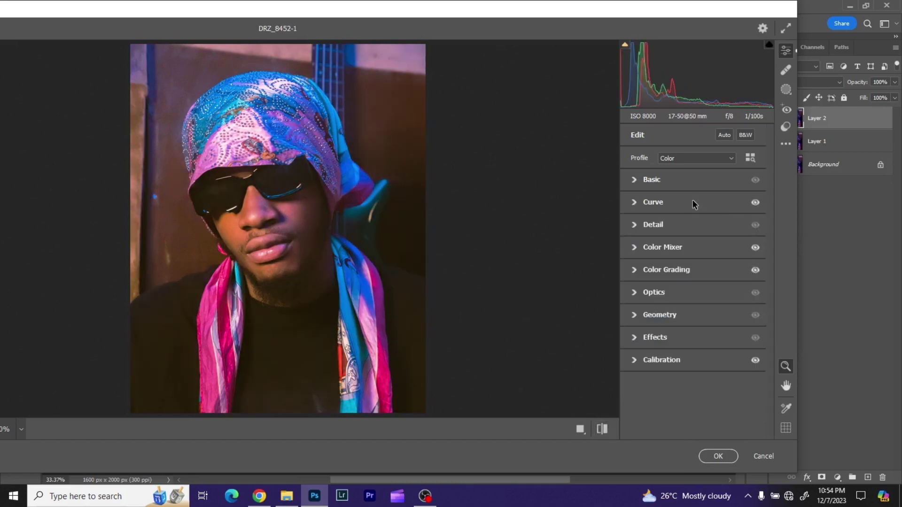
click(634, 227)
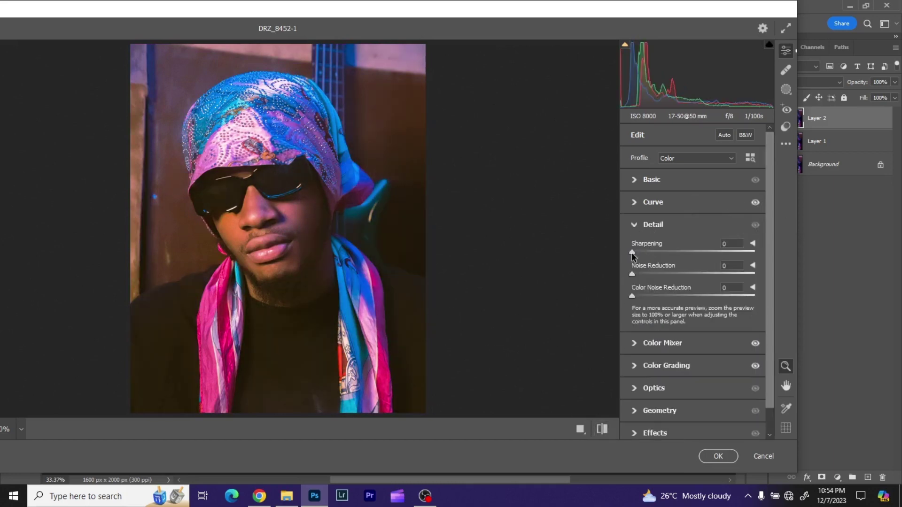
drag(633, 252, 731, 252)
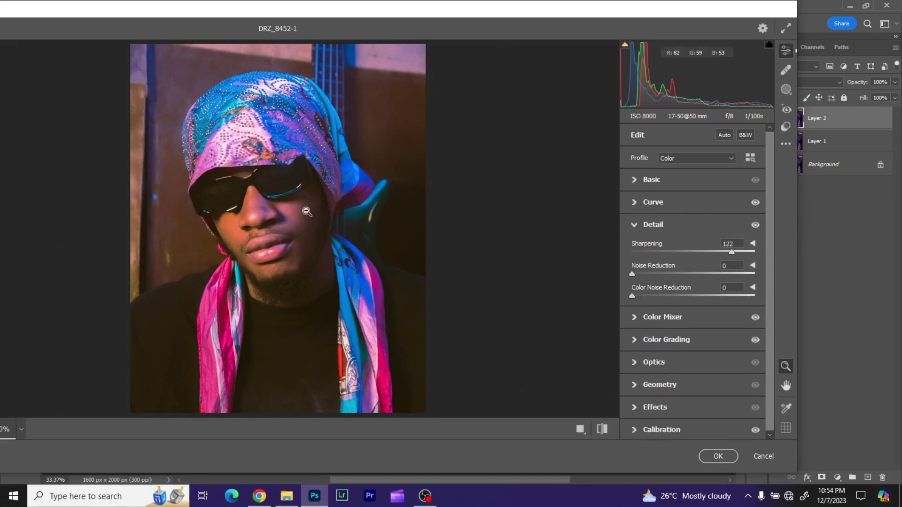
click(306, 212)
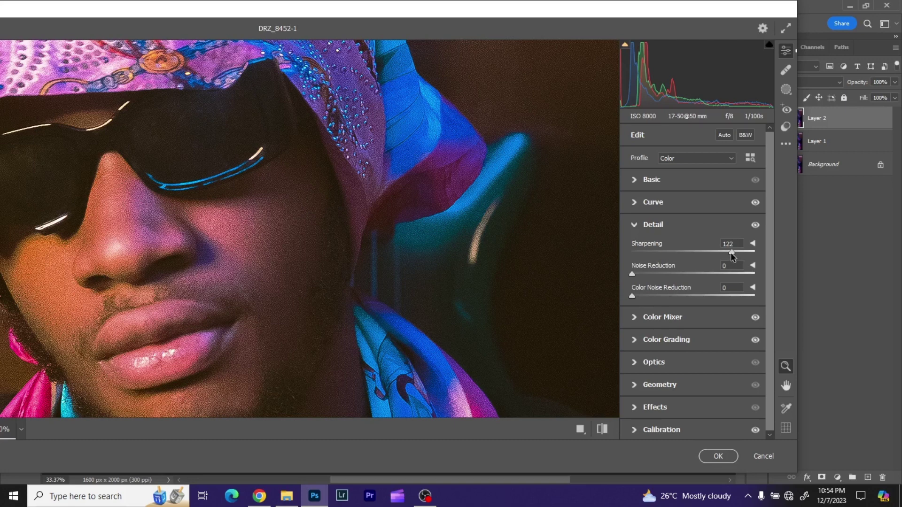
drag(731, 252, 653, 246)
key(ctrl+0)
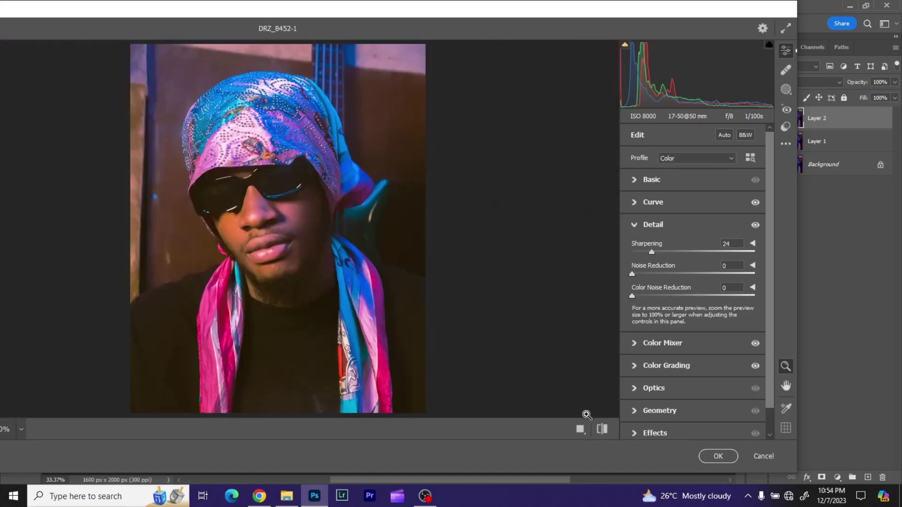
click(602, 429)
click(602, 429)
- Try grain amounts of 13 and 47 in the effects, and settle on 10
click(641, 226)
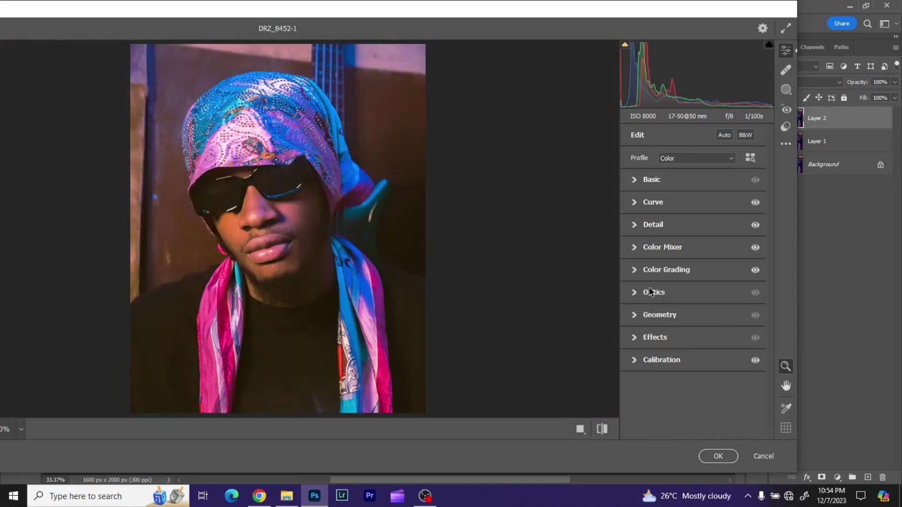
click(634, 337)
drag(631, 364, 648, 365)
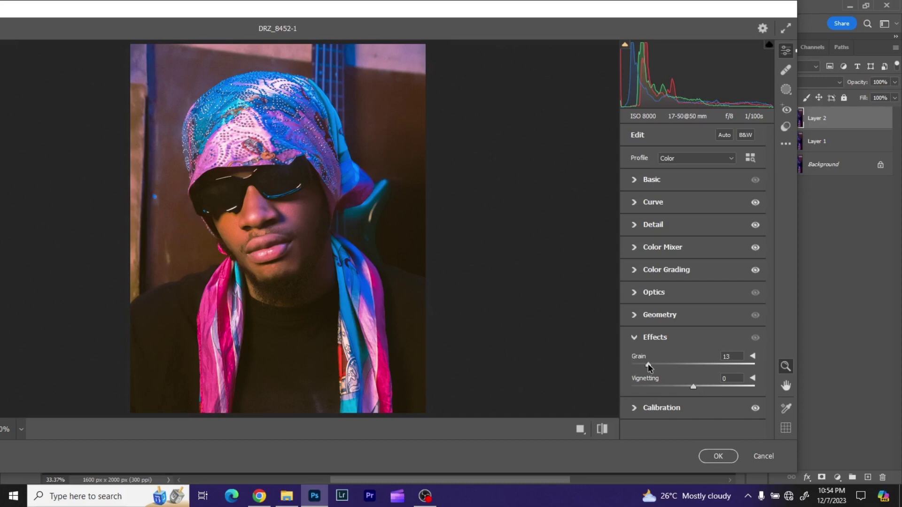
key(ctrl+alt+0)
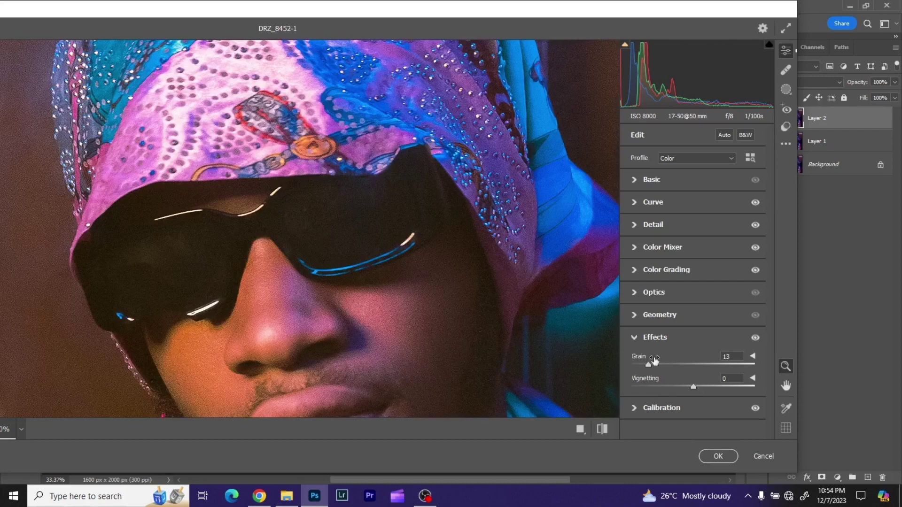
drag(650, 364, 690, 365)
key(ctrl+0)
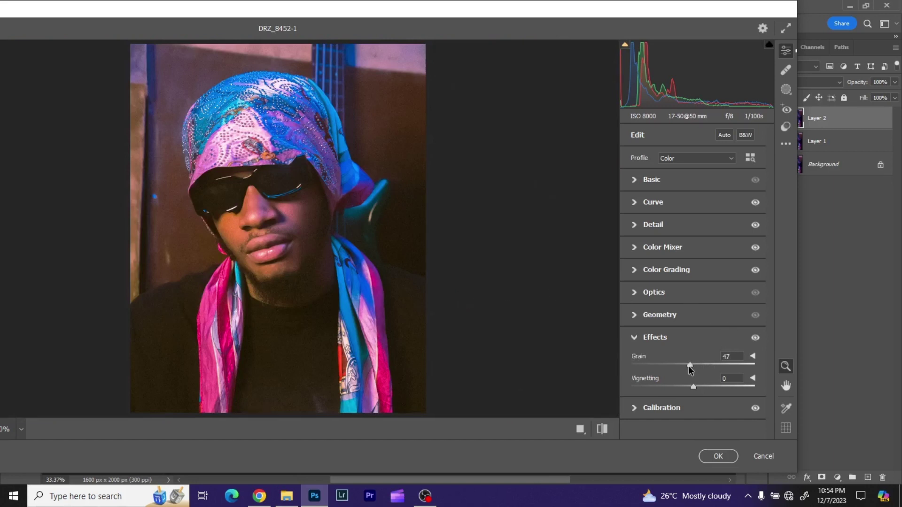
drag(687, 365, 643, 367)
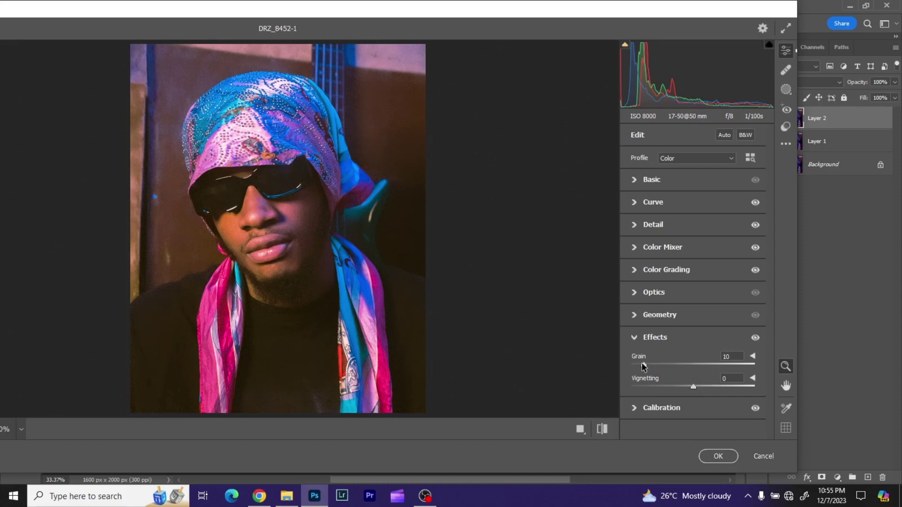
- Compare the face up close with and without the grain effect
click(269, 216)
click(755, 339)
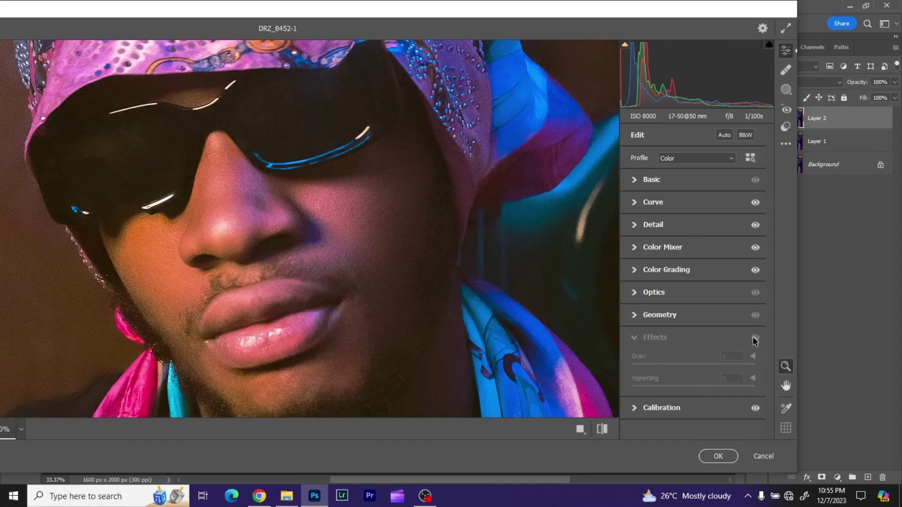
click(753, 341)
click(753, 341)
click(748, 338)
click(386, 273)
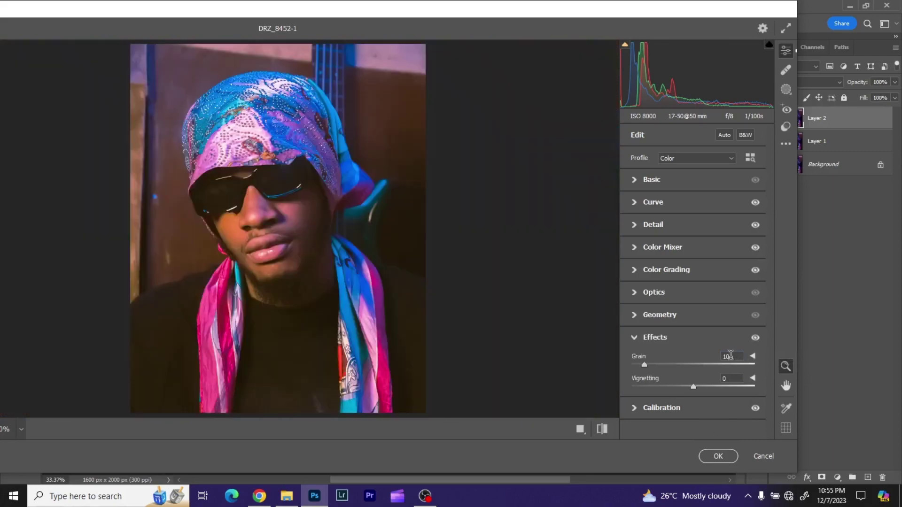
- Set the grain to 20 and compare the headscarf up close with and without the effect
text(20)
click(203, 149)
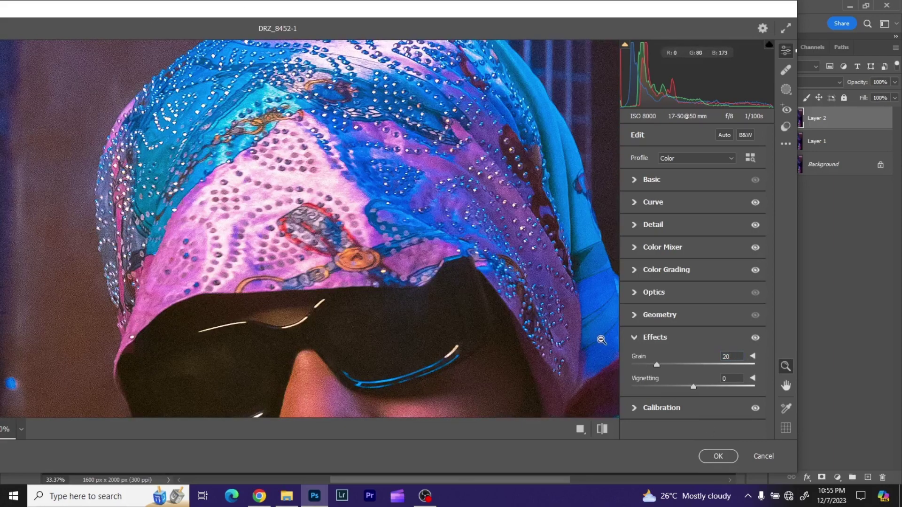
click(756, 338)
click(756, 339)
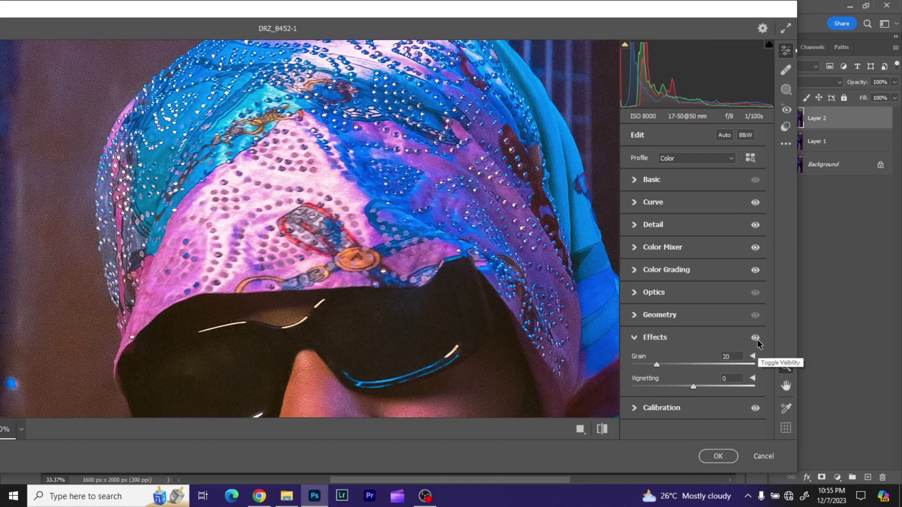
click(756, 338)
click(757, 338)
click(280, 240)
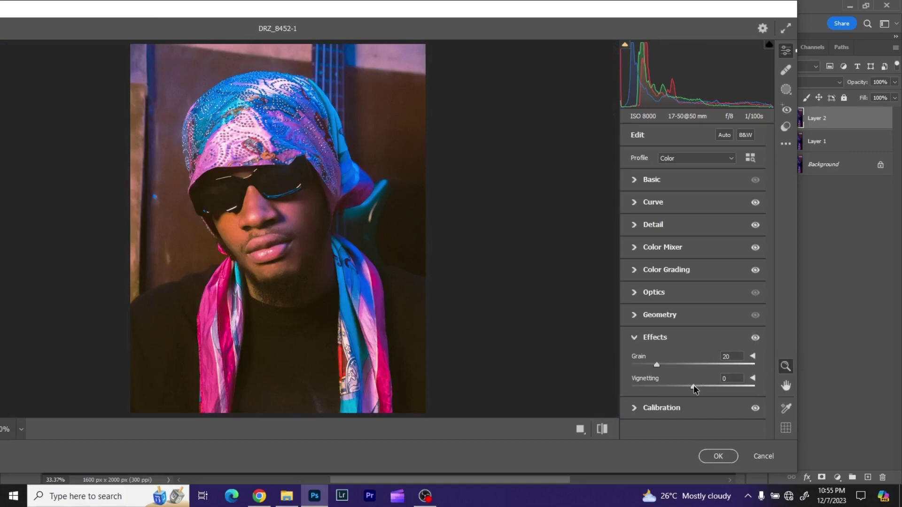
- Set the vignetting to -19 and compare the portrait with the default settings
drag(693, 386, 681, 385)
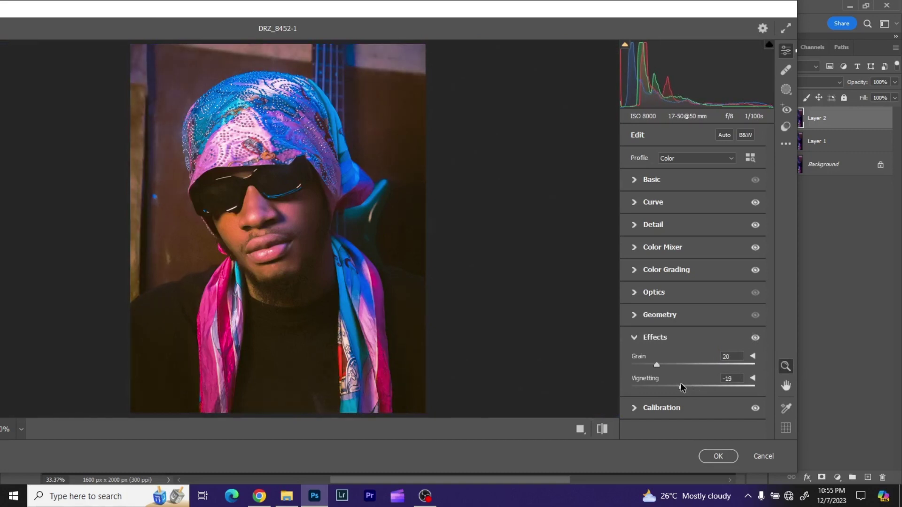
click(602, 429)
click(602, 429)
click(602, 432)
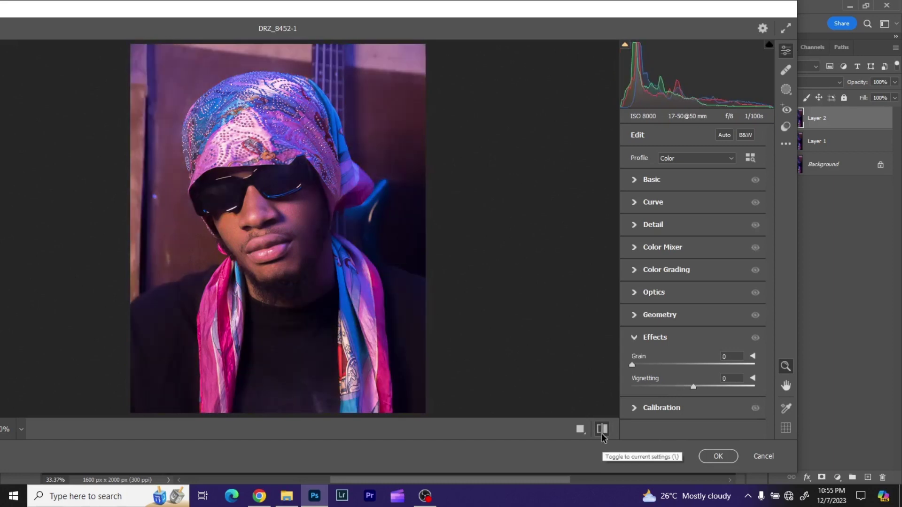
click(602, 431)
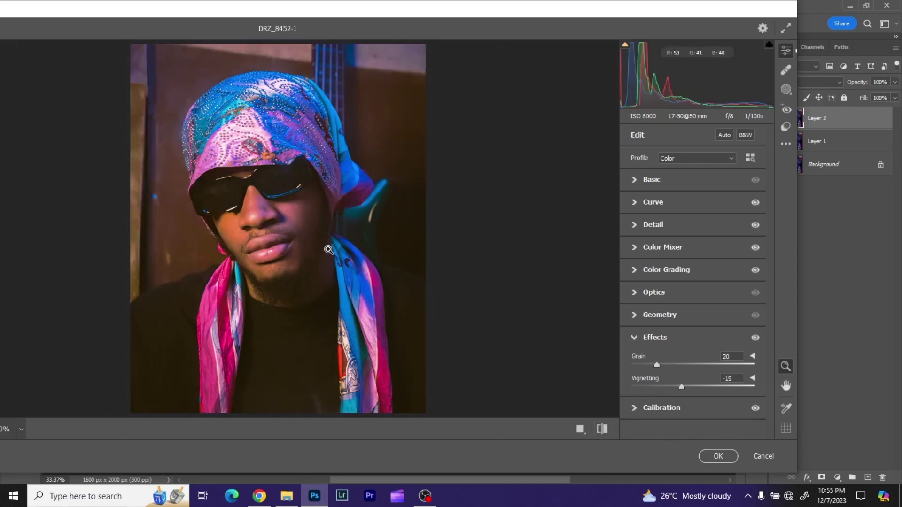
- Start saving all the Camera Raw settings and open the client's 2\Edit folder in DAMIREZ PHOTOGRAPHY on the Desktop as destination
click(783, 146)
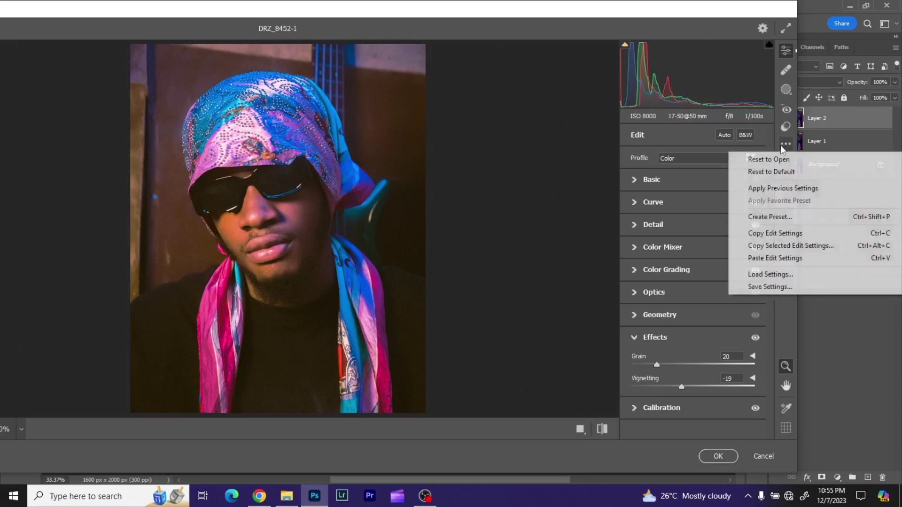
click(770, 286)
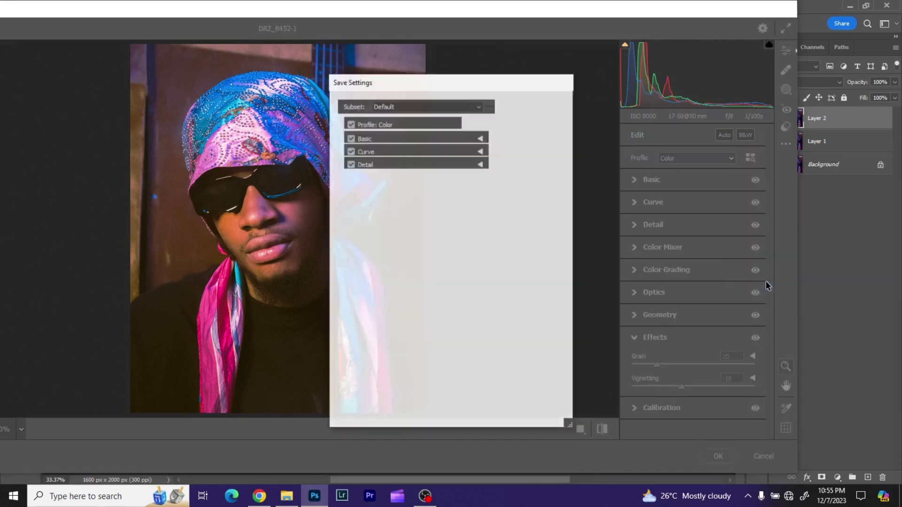
click(534, 107)
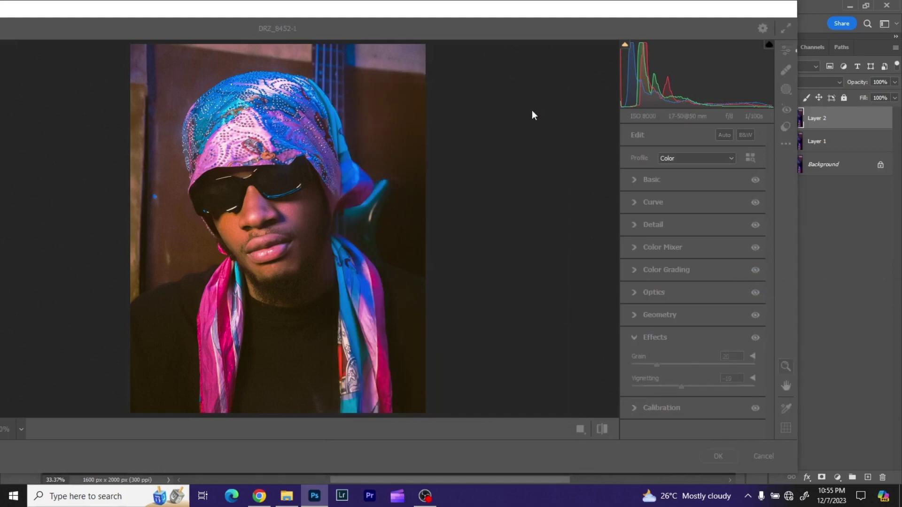
click(46, 110)
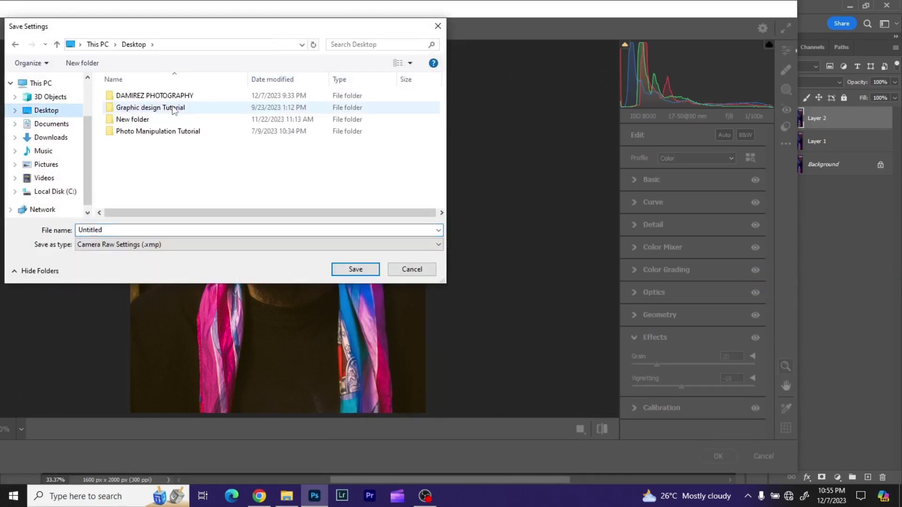
double_click(141, 91)
scroll(296, 182, down, 3)
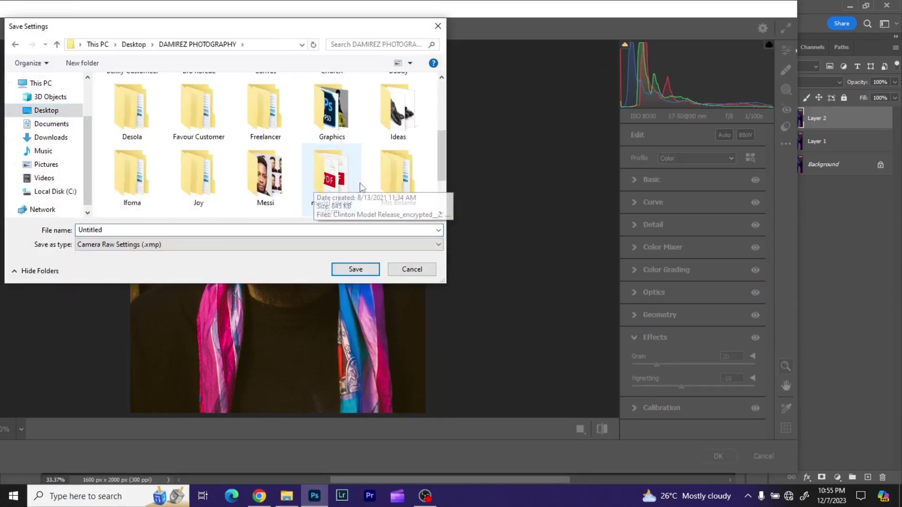
click(266, 205)
double_click(266, 205)
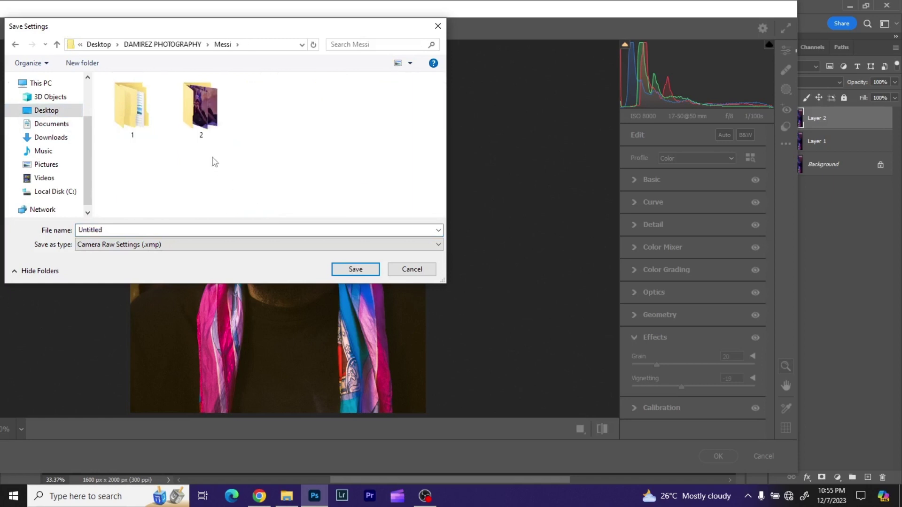
double_click(207, 128)
click(130, 132)
double_click(129, 131)
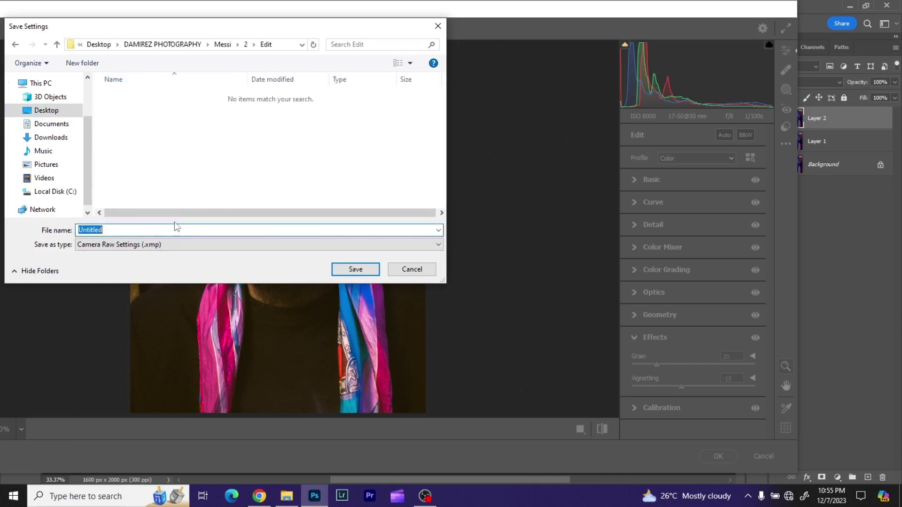
- Save the settings as an XMP file named Color and apply the Camera Raw edits to the layer
text(Color)
click(355, 269)
click(718, 456)
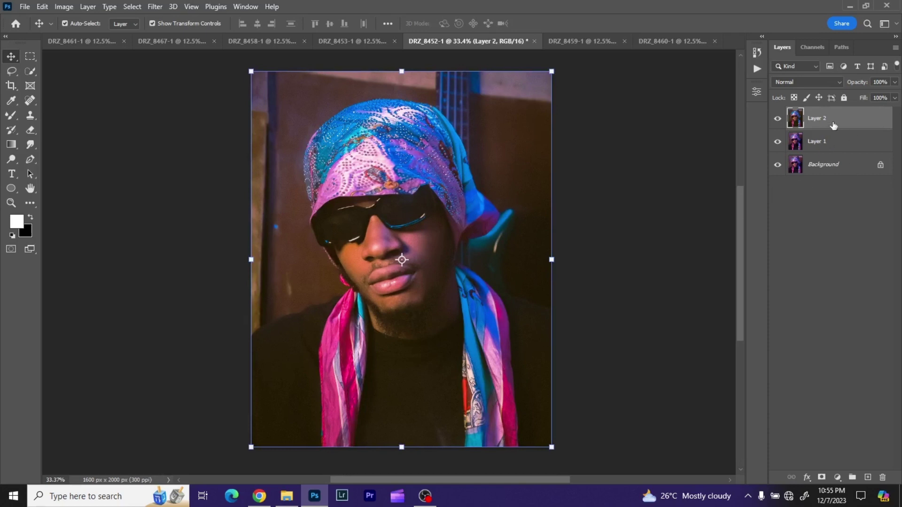
click(836, 477)
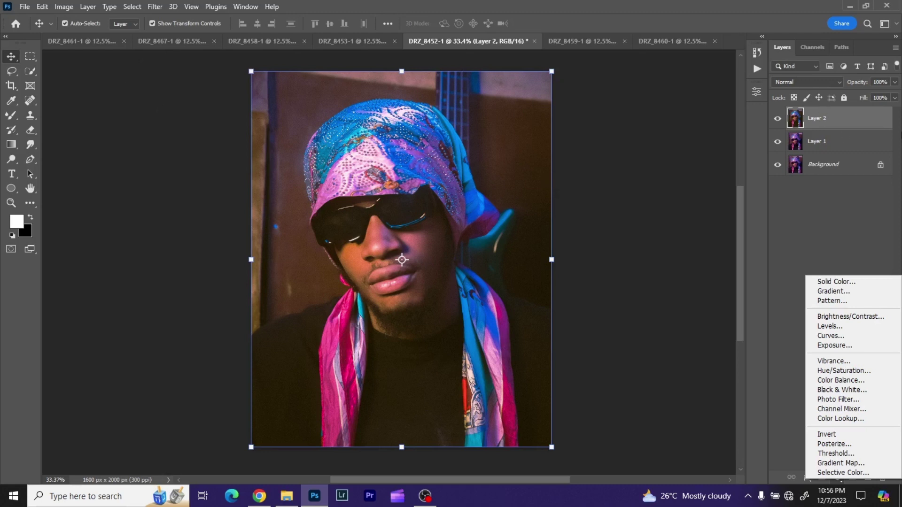
click(852, 123)
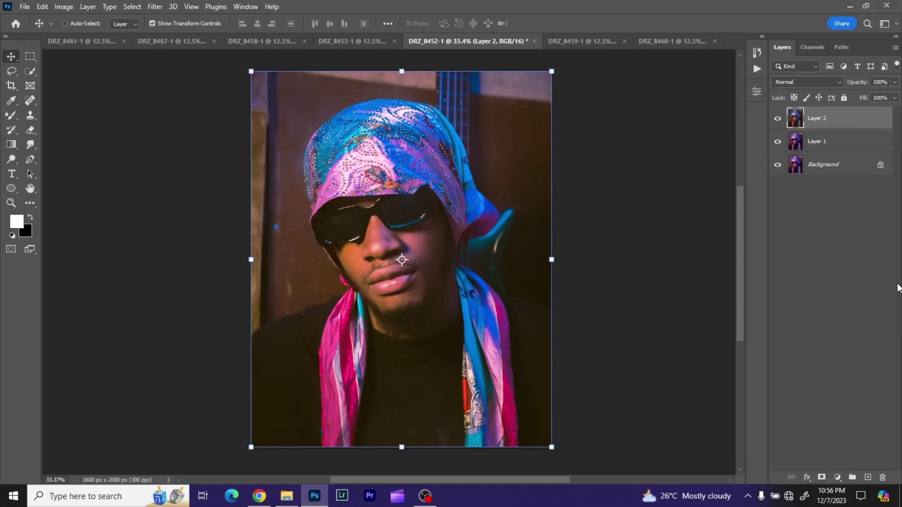
key(ctrl)
scroll(791, 341, down, 1)
scroll(552, 293, up, 1)
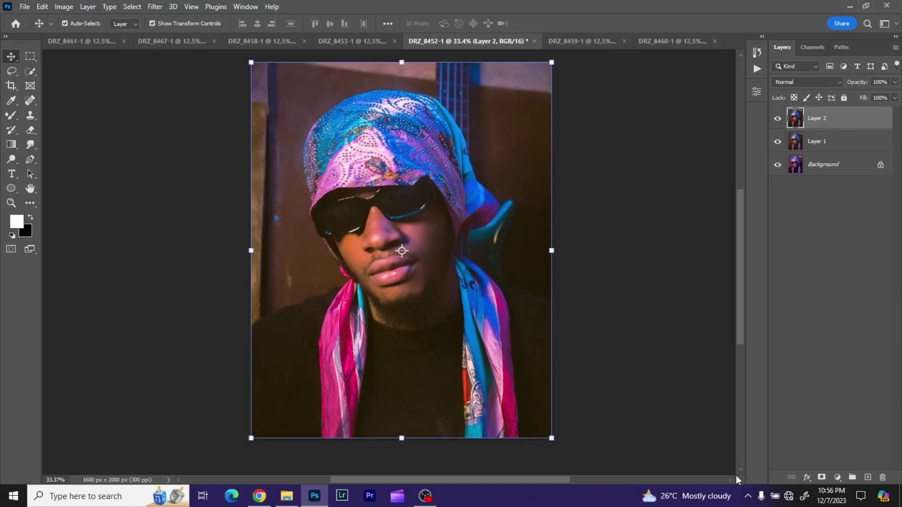
- Duplicate Layer 2 and apply the Camera Raw Filter to the copy with a texture of 15
key(ctrl+j)
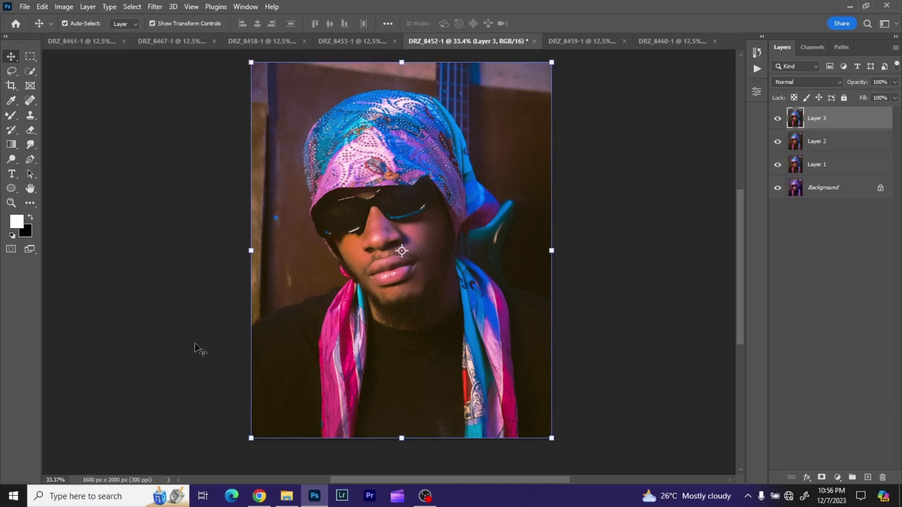
click(155, 7)
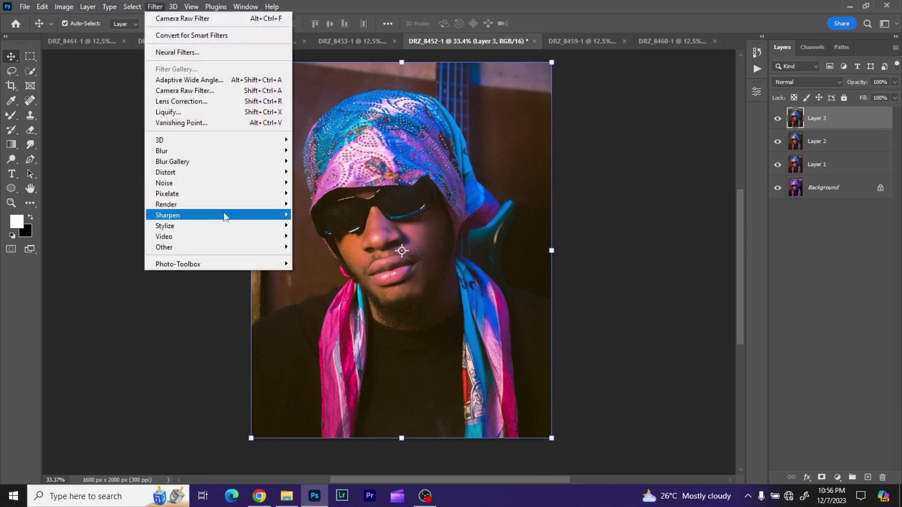
click(190, 103)
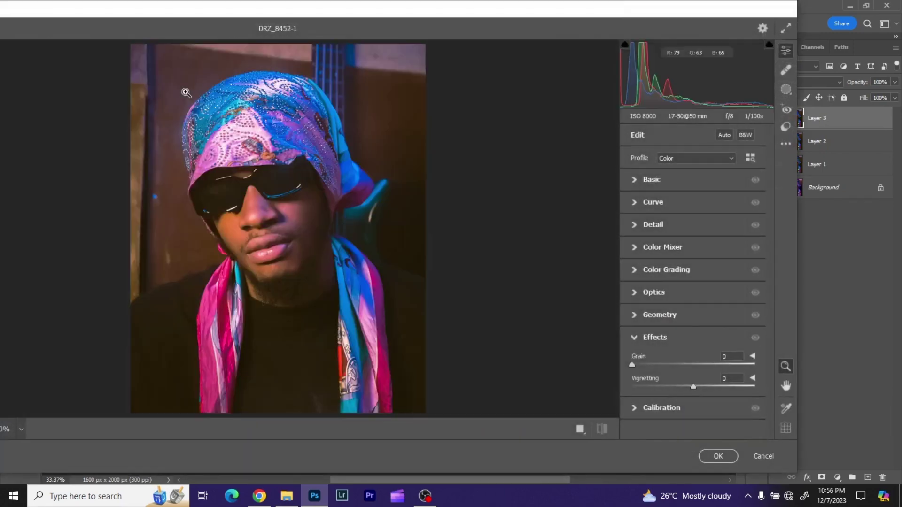
click(651, 179)
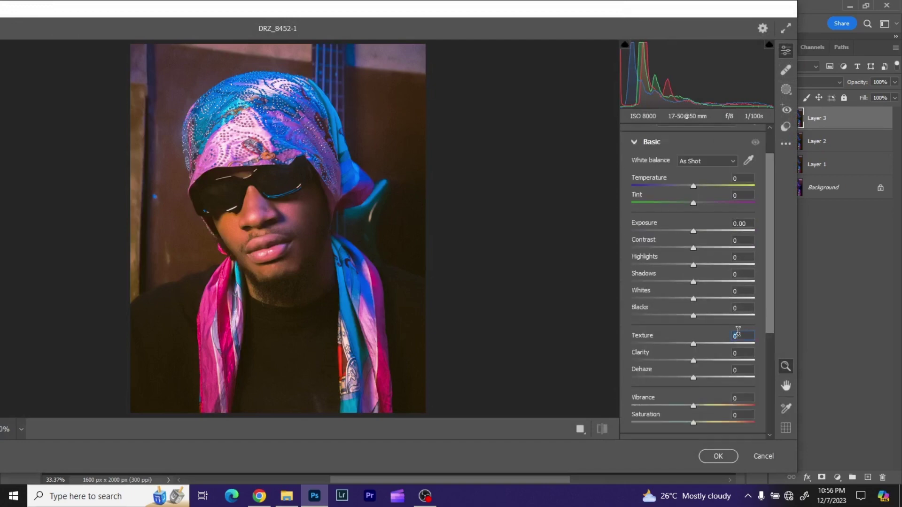
text(15)
click(731, 455)
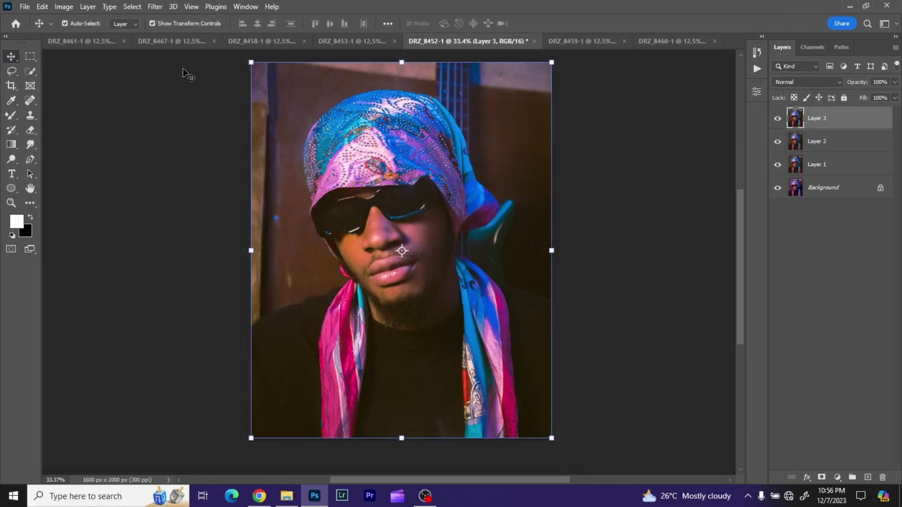
- Apply a High Pass filter with a 1.2 pixel radius to Layer 3 and set its blend mode to Soft Light
click(155, 7)
mouse_move(238, 248)
click(314, 258)
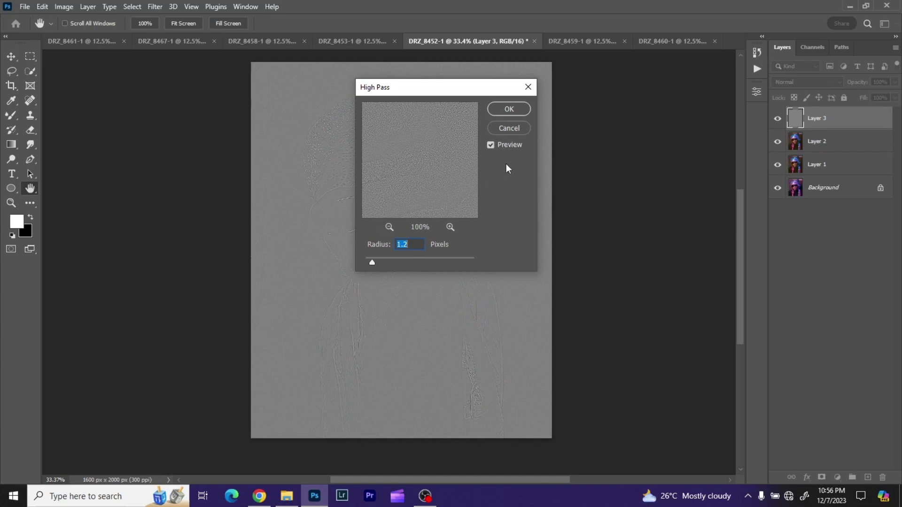
click(508, 109)
key(v)
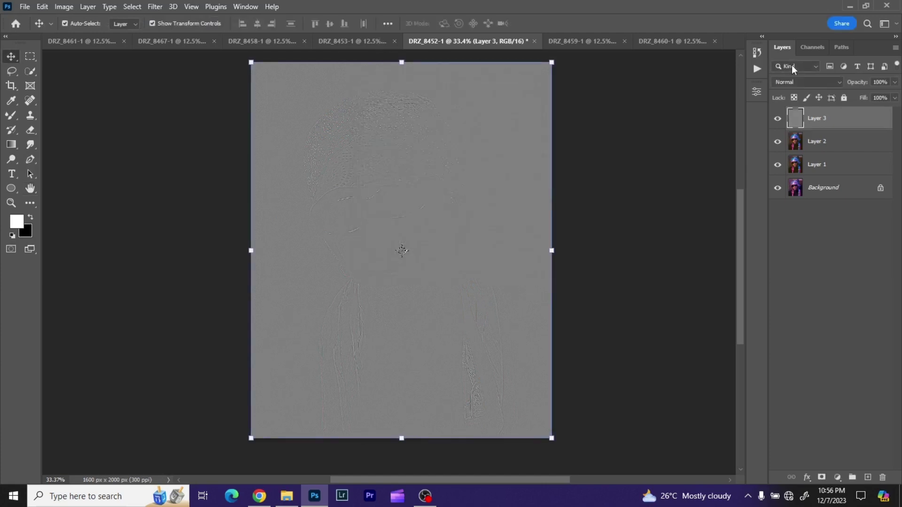
click(800, 82)
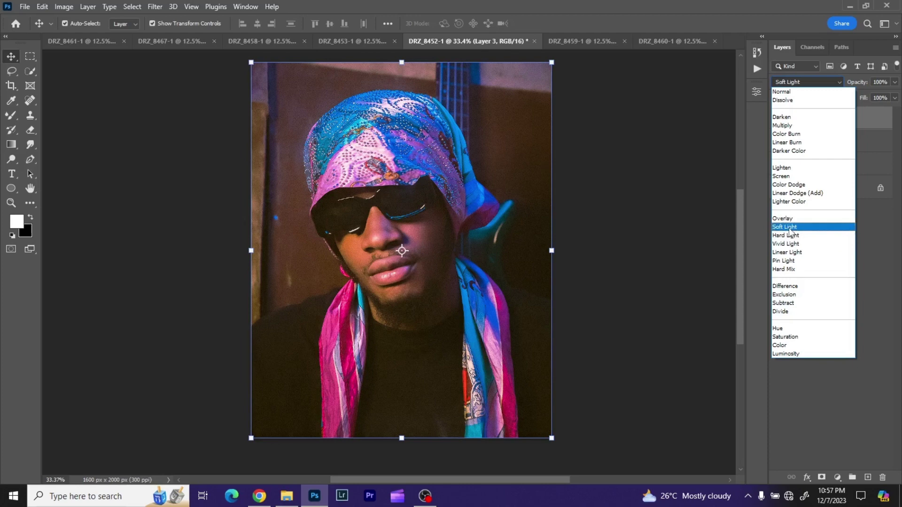
click(791, 232)
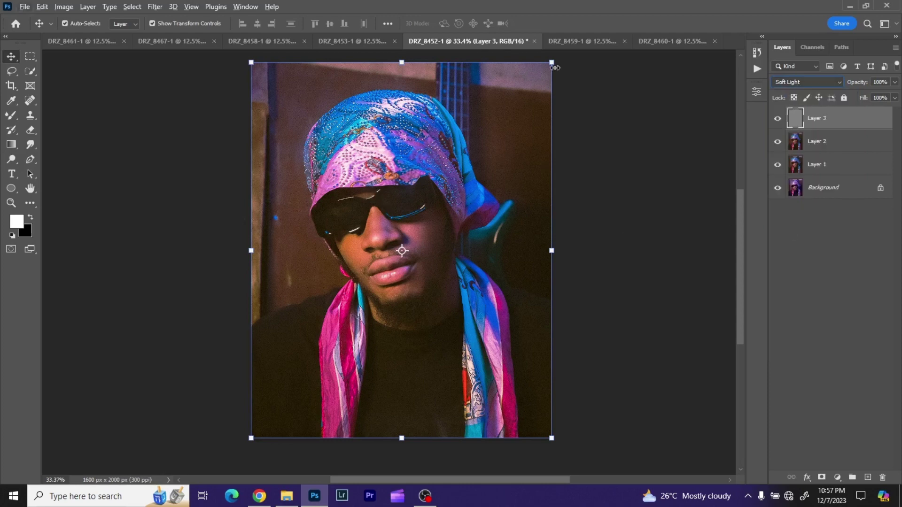
click(851, 477)
key(ctrl+z)
- Add a Brightness/Contrast adjustment layer, try a contrast of 56 and the automatic correction, and settle on contrast 37 and brightness -4
click(832, 478)
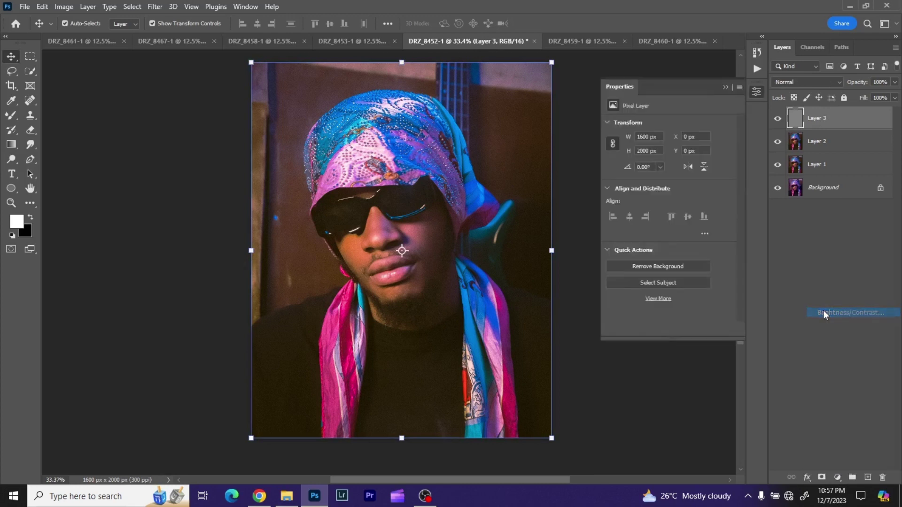
click(825, 314)
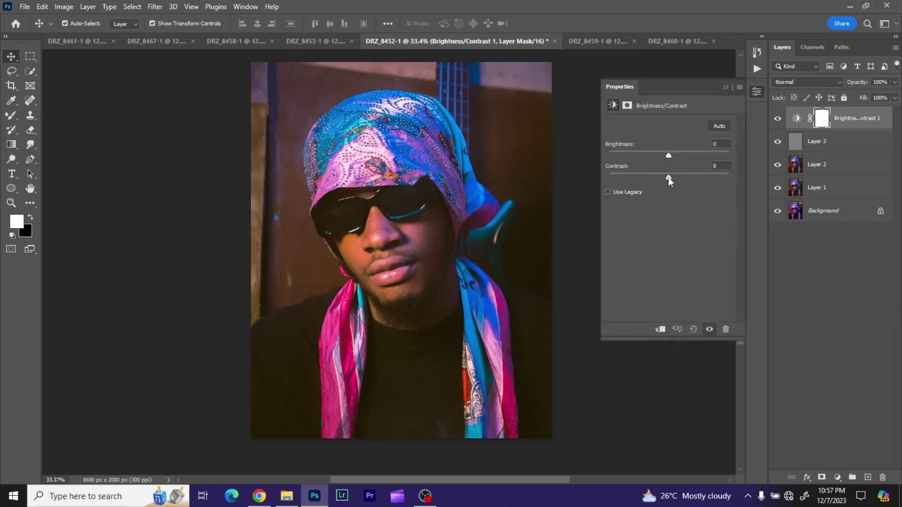
drag(669, 178, 702, 178)
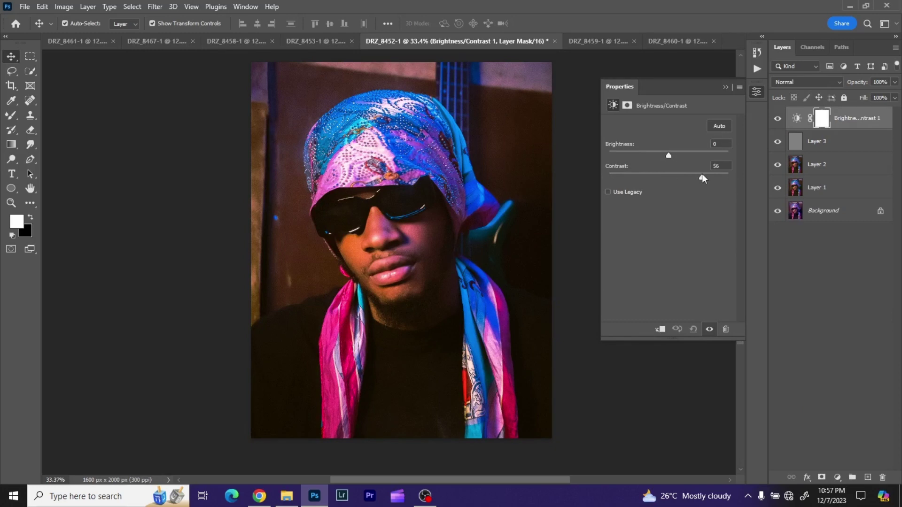
click(726, 130)
click(694, 329)
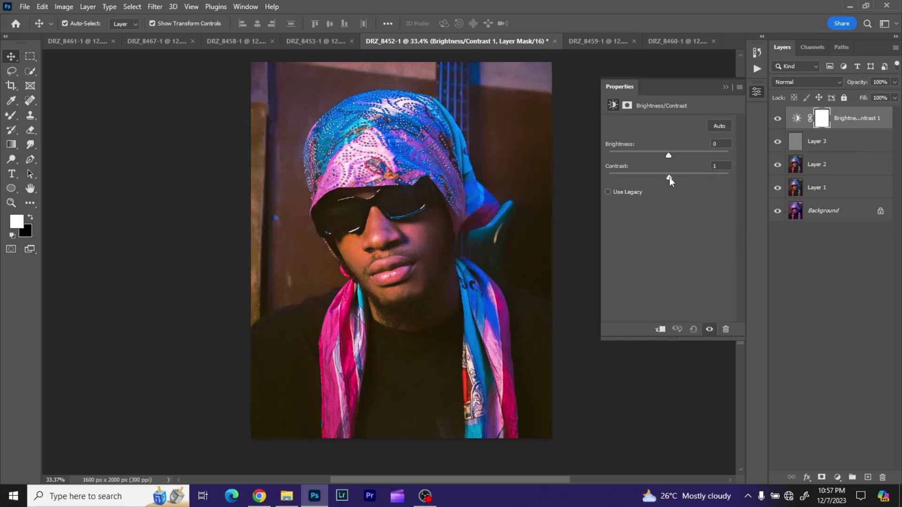
mouse_move(670, 181)
mouse_down()
mouse_move(703, 179)
mouse_move(618, 179)
mouse_move(725, 177)
mouse_move(683, 173)
mouse_up()
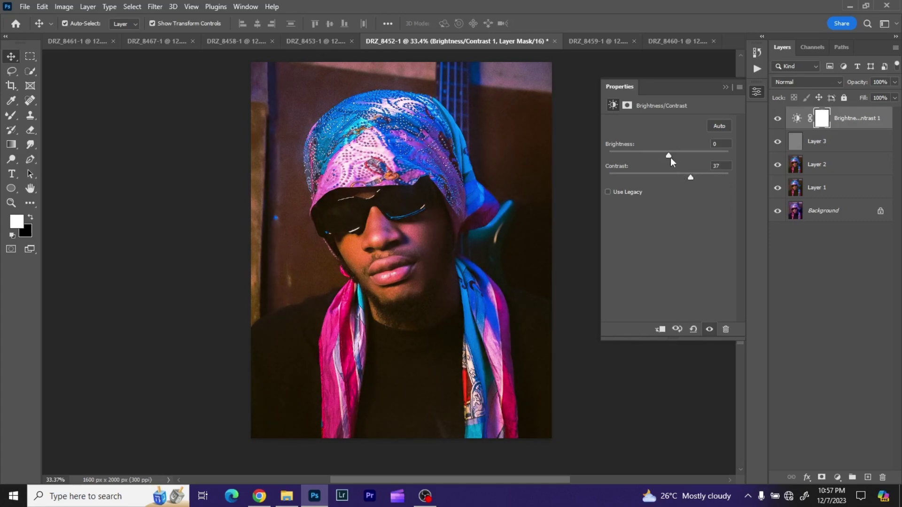
mouse_move(667, 155)
mouse_down()
mouse_move(691, 153)
mouse_move(642, 154)
mouse_move(669, 157)
mouse_up()
- Compare the edited portrait with the original Background layer several times, and close the adjustment's properties
drag(430, 196, 430, 211)
alt+click(777, 211)
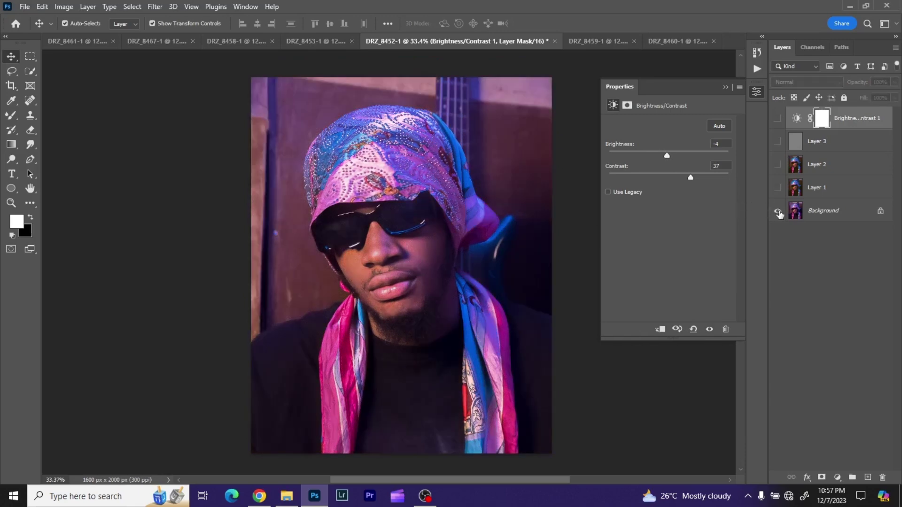
alt+click(777, 211)
alt+click(777, 211)
alt+click(777, 211)
alt+click(777, 211)
alt+click(777, 211)
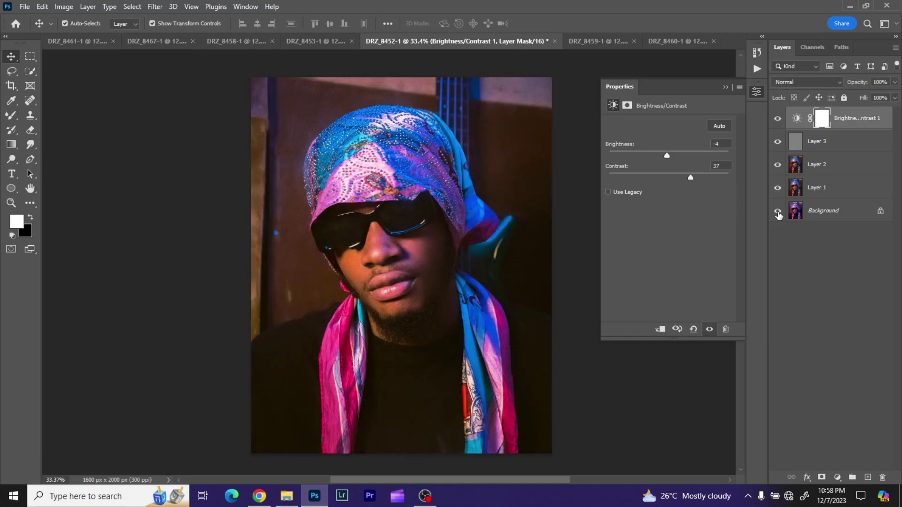
click(757, 91)
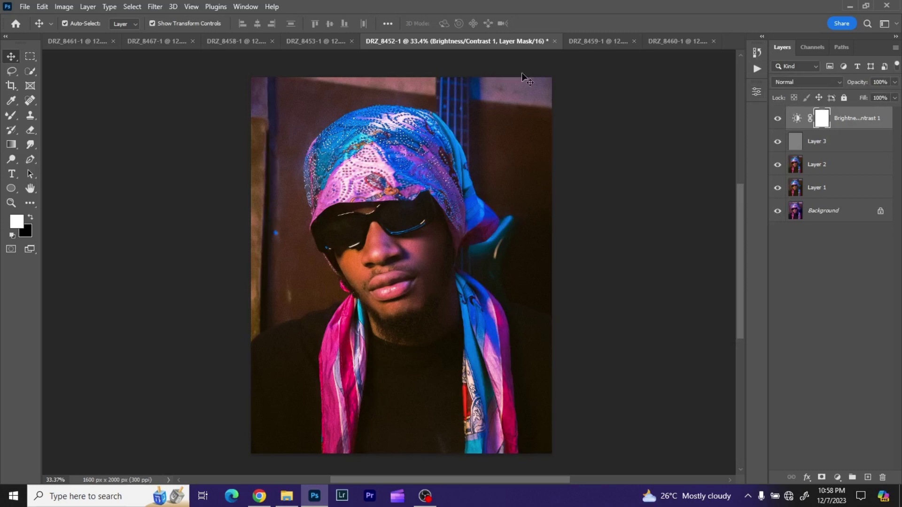
- Switch to the DRZ_8453-1 document and crop the portrait to 4 x 5 in at 300 ppi, framing the head and upper body
click(312, 43)
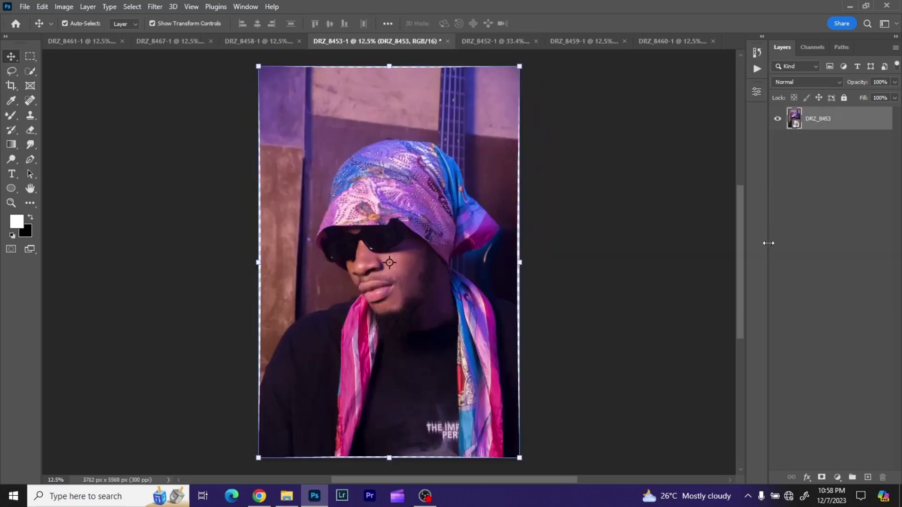
click(10, 86)
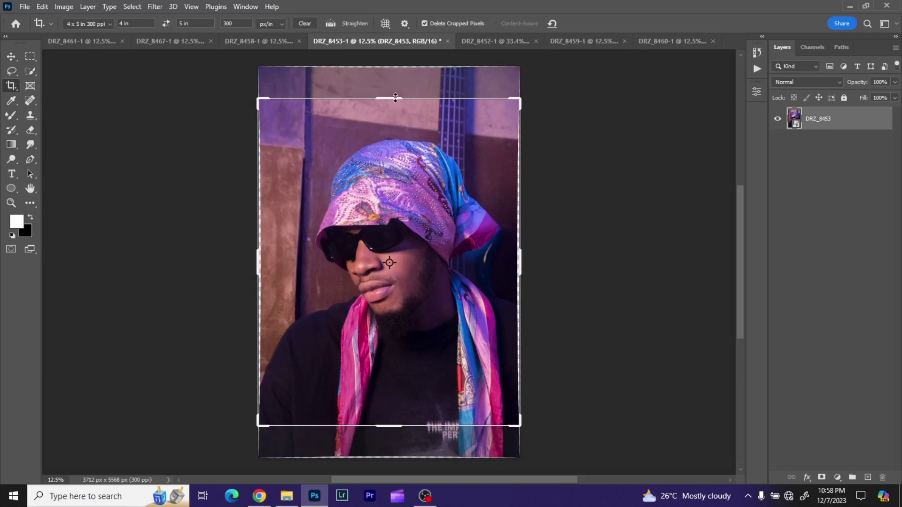
drag(395, 99, 396, 102)
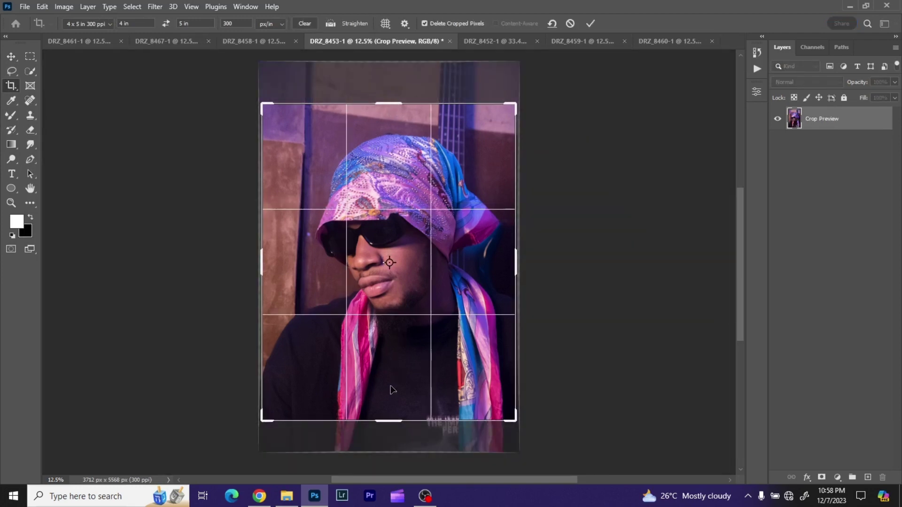
click(593, 22)
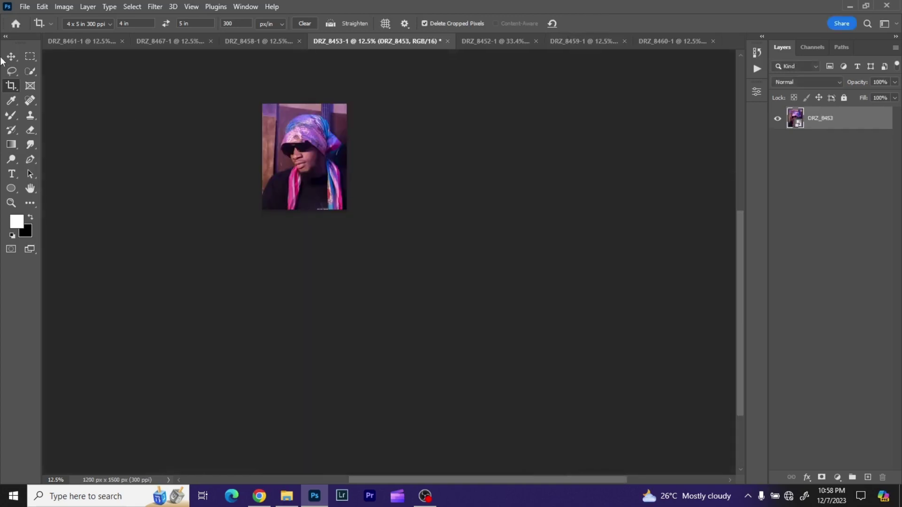
click(11, 56)
- Resize the cropped portrait to 1600 x 2000 pixels, keeping the resolution at 300 pixels per inch
click(66, 8)
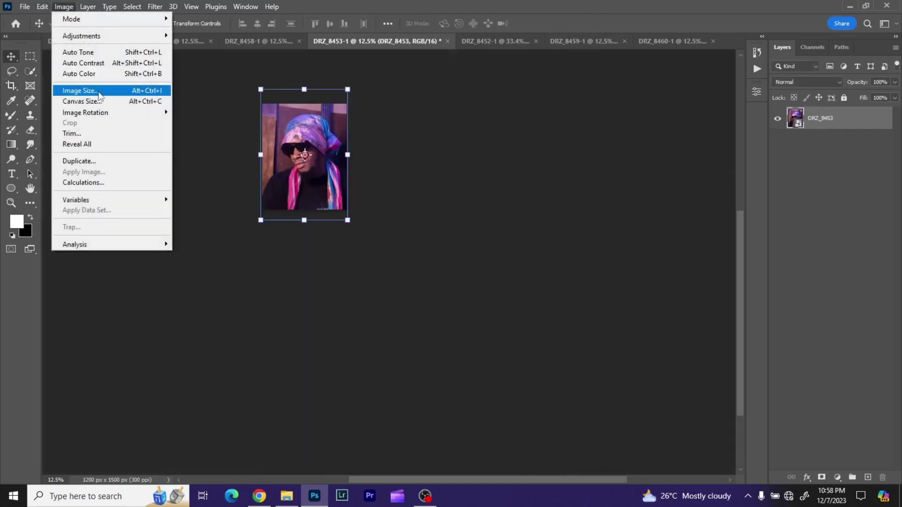
click(81, 91)
double_click(510, 170)
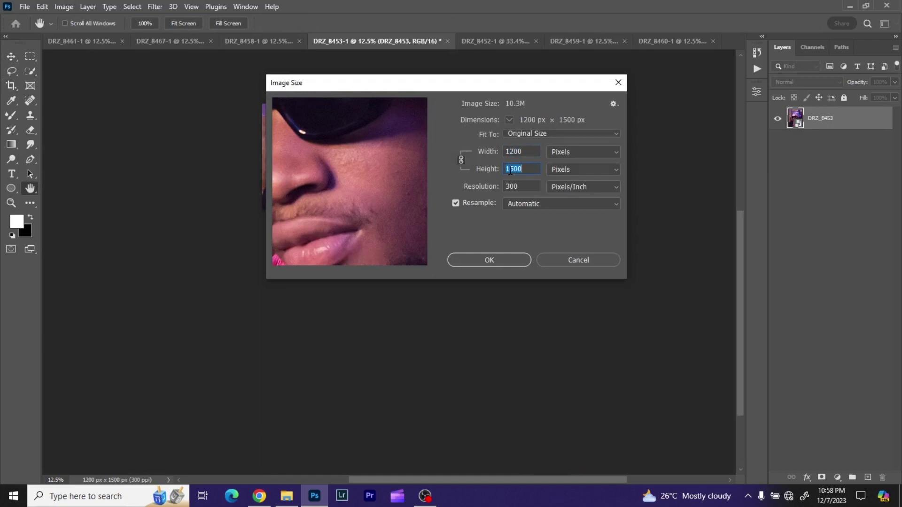
text(2000)
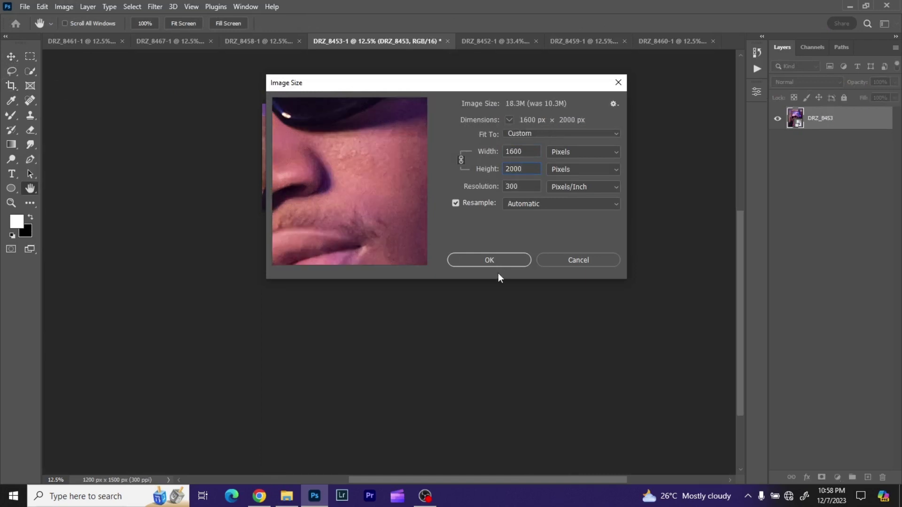
click(494, 264)
- Flatten the DRZ_8453 smart object layer into a Background layer and duplicate that Background layer
key(v)
click(832, 127)
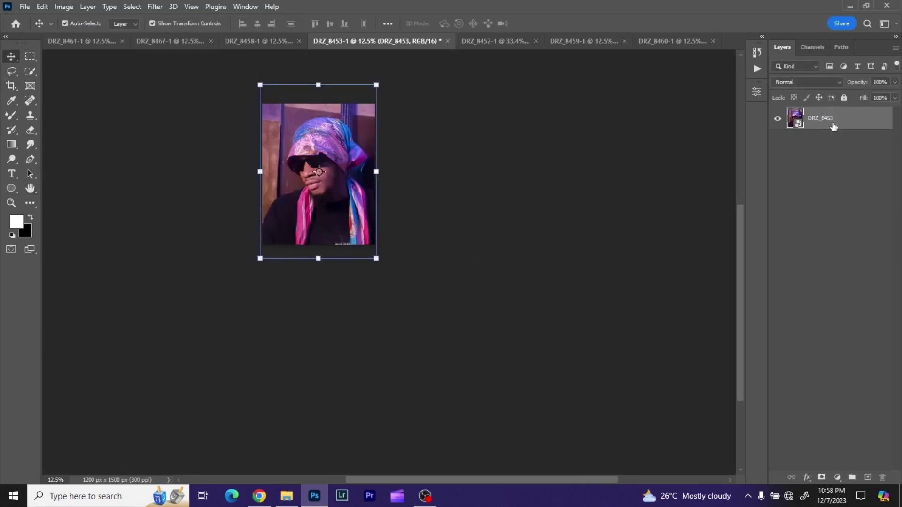
right_click(833, 127)
click(743, 375)
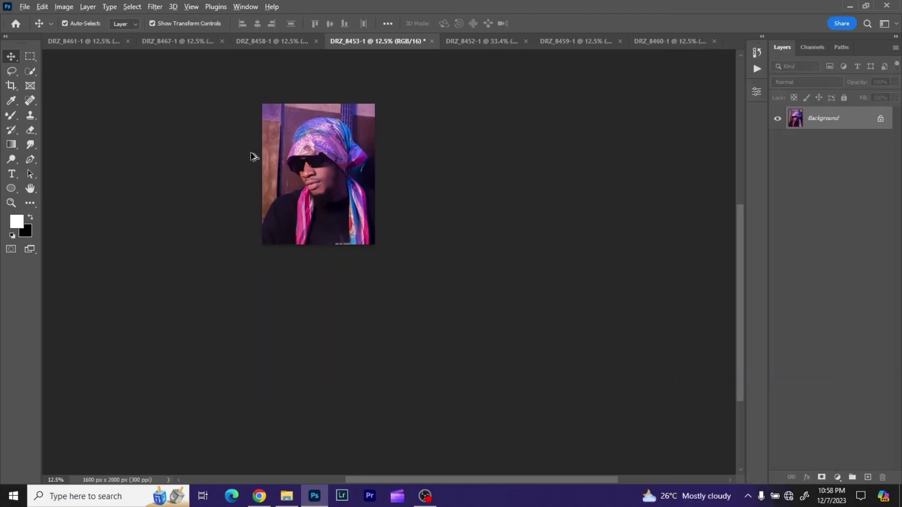
scroll(313, 129, up, 8)
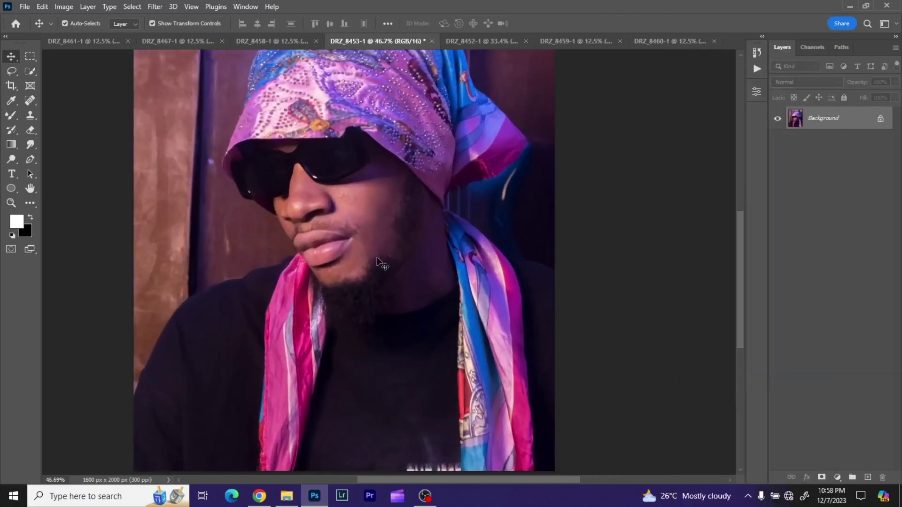
key(ctrl+j)
scroll(336, 237, up, 5)
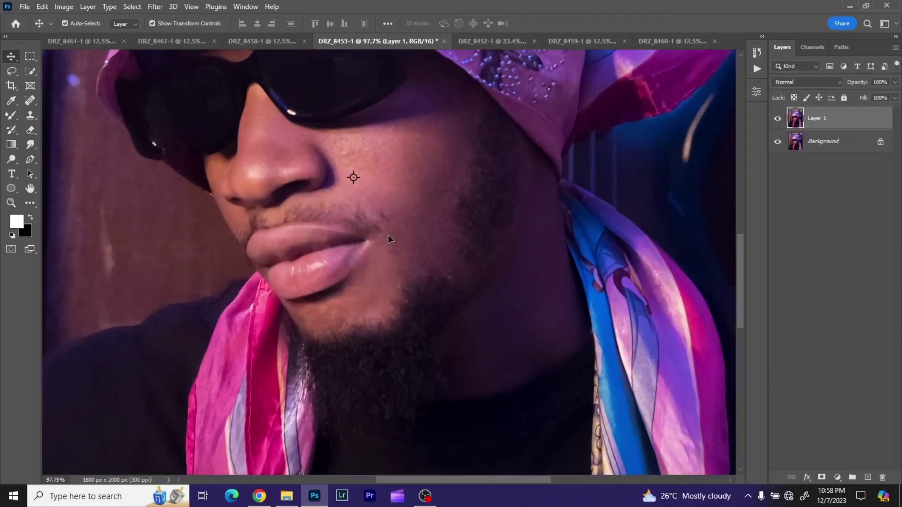
click(29, 100)
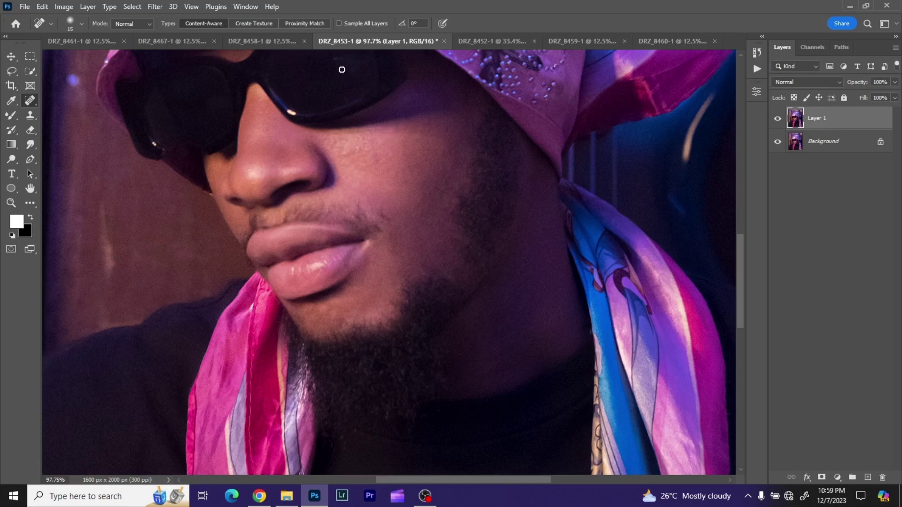
scroll(338, 205, up, 3)
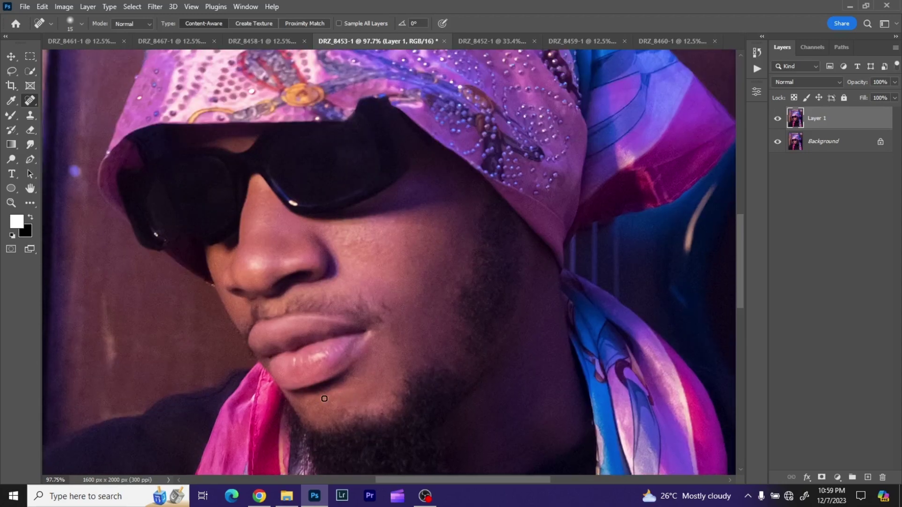
scroll(324, 398, down, 6)
drag(354, 429, 384, 307)
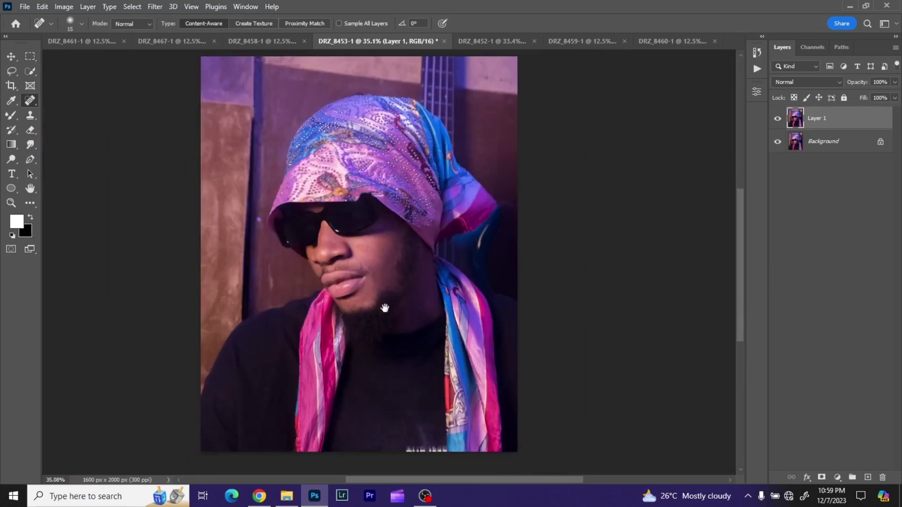
click(11, 56)
- Smooth the skin on the duplicated portrait layer with the SkinFiner filter, keeping its default settings
click(156, 6)
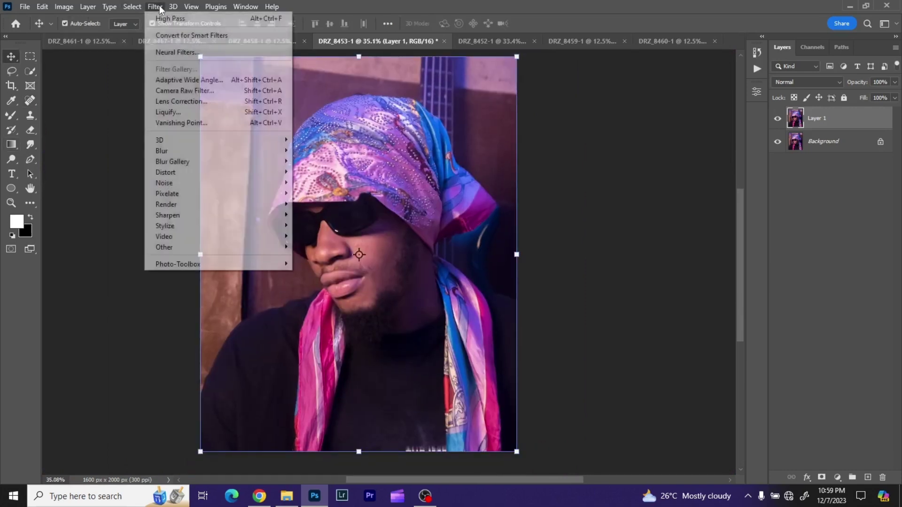
mouse_move(261, 261)
click(312, 261)
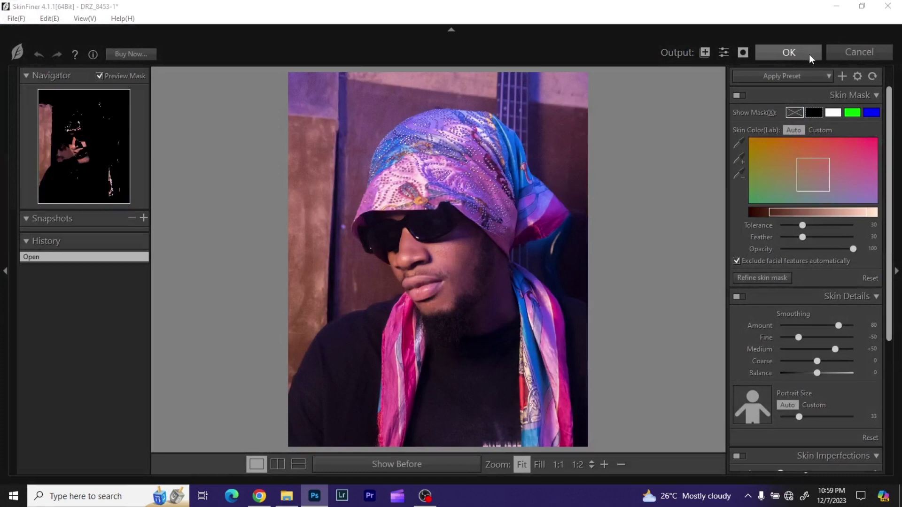
click(808, 55)
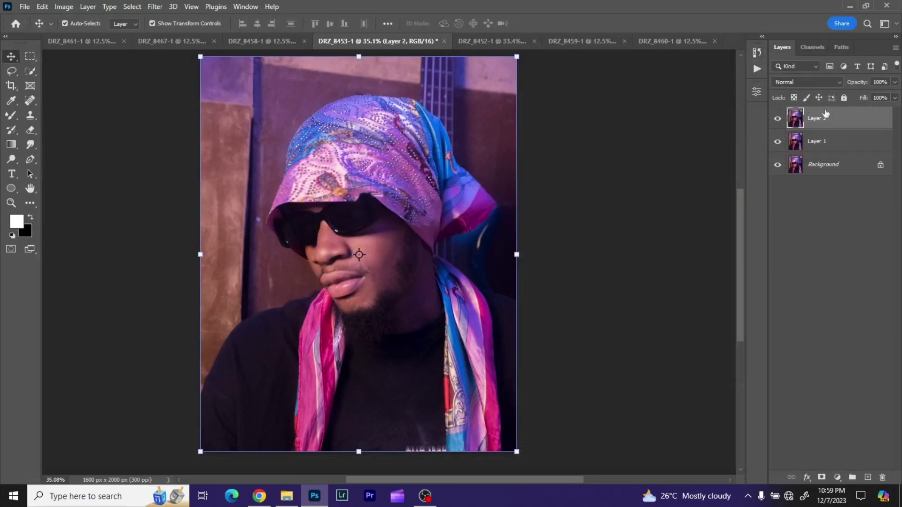
- Open the Camera Raw Filter on Layer 2
click(155, 7)
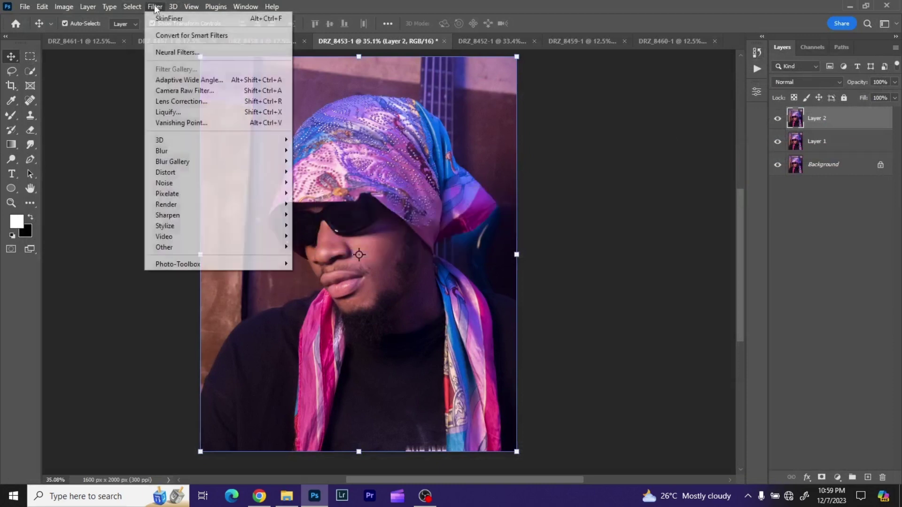
click(188, 89)
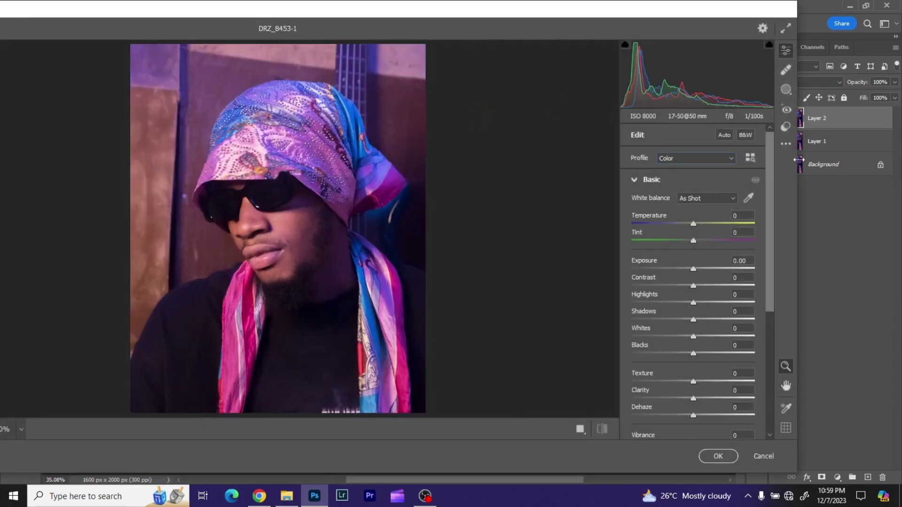
click(785, 144)
click(779, 274)
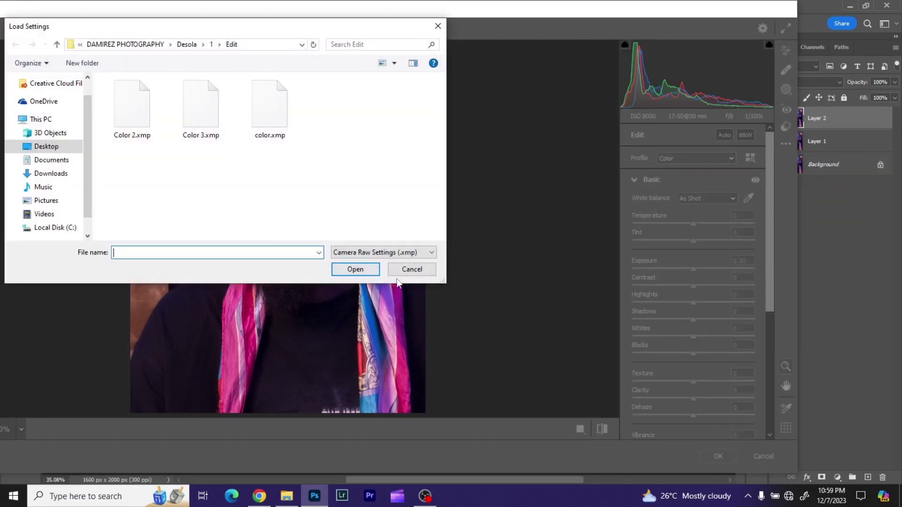
click(412, 269)
- Load the Color.xmp settings from the Edit subfolder of the client's folder 2 and apply the Camera Raw grade to Layer 2
click(785, 144)
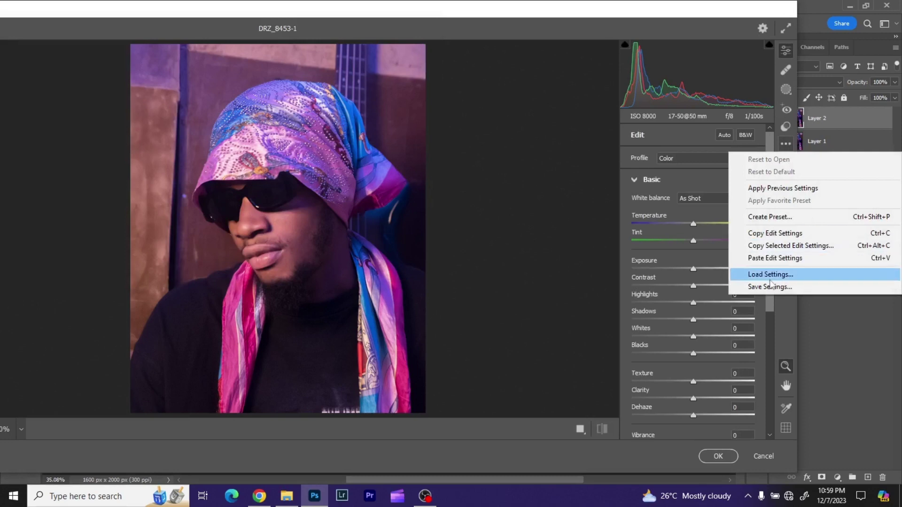
click(770, 274)
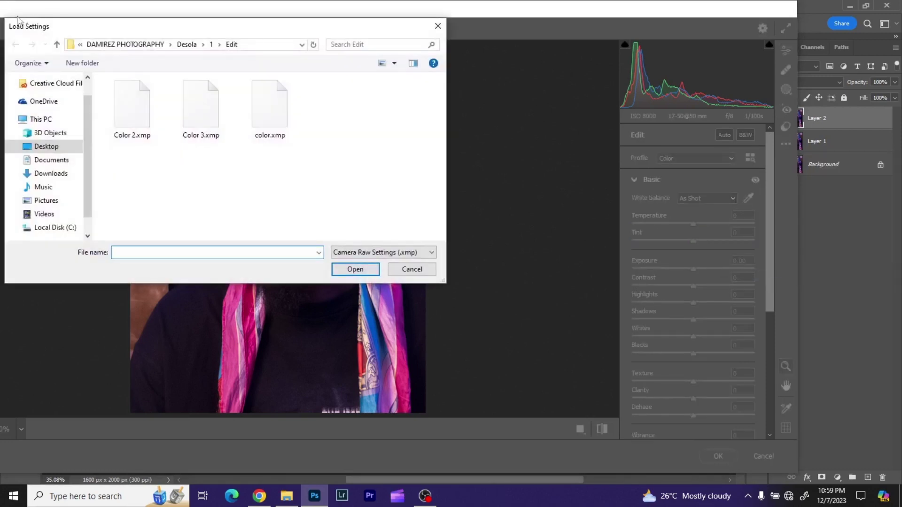
click(125, 44)
scroll(341, 162, down, 2)
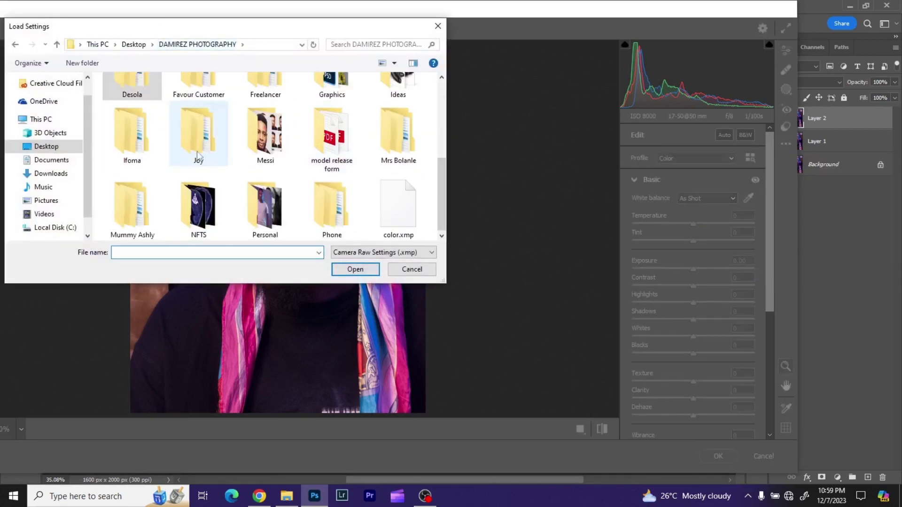
double_click(267, 138)
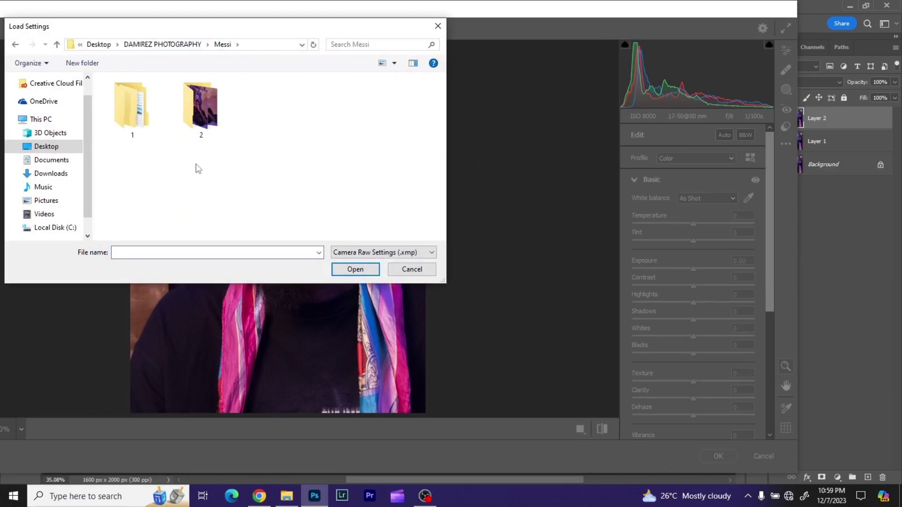
double_click(217, 131)
double_click(131, 129)
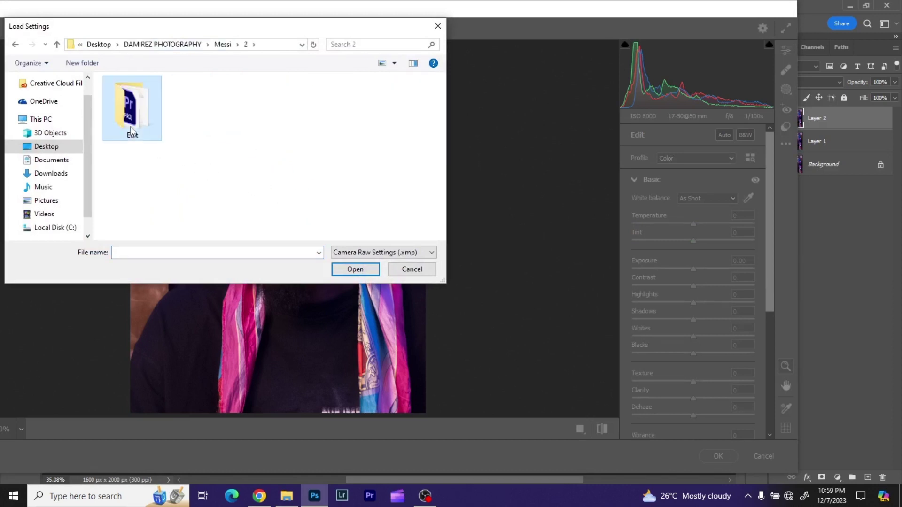
click(132, 98)
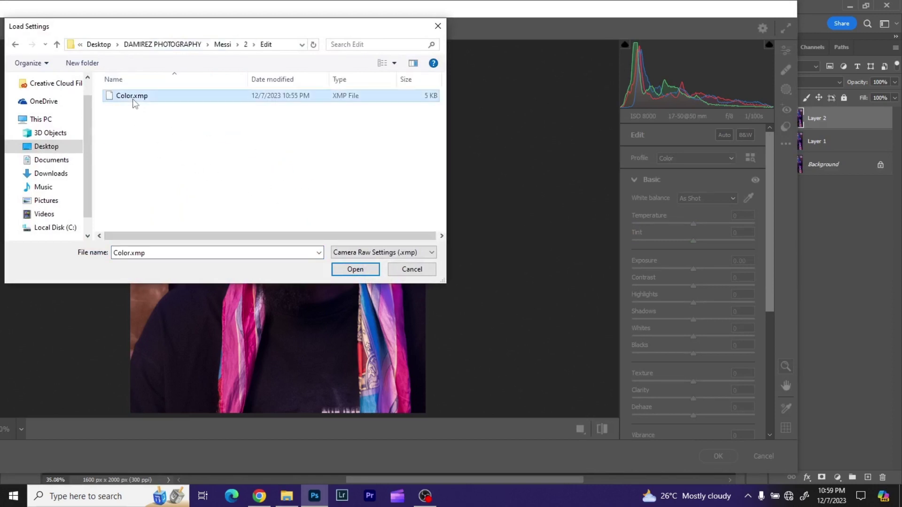
click(355, 269)
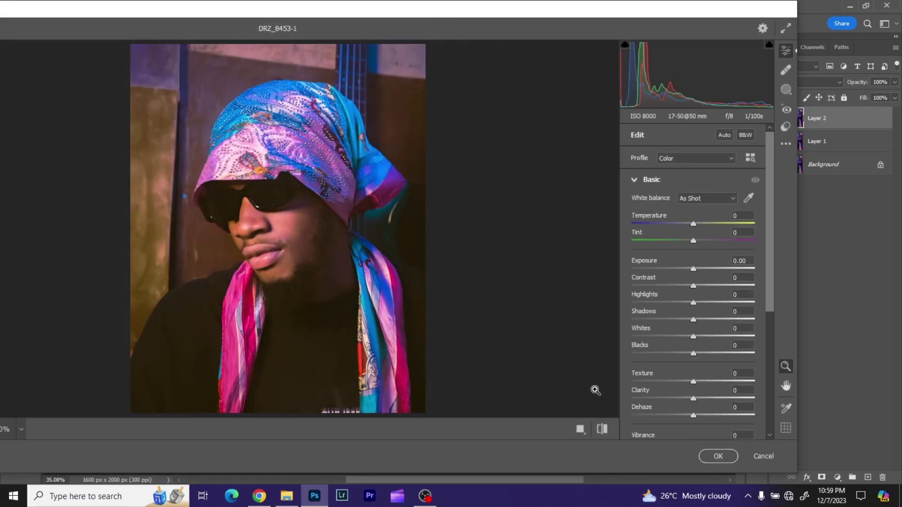
click(580, 428)
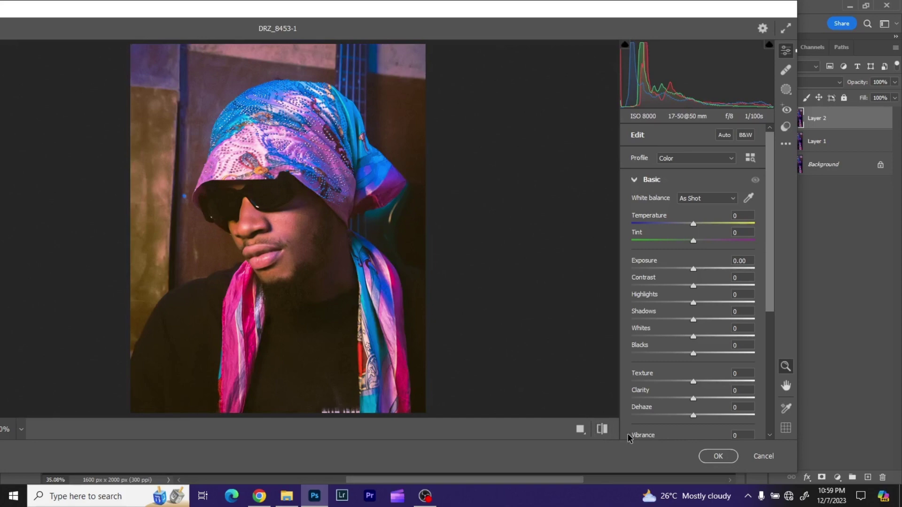
click(718, 456)
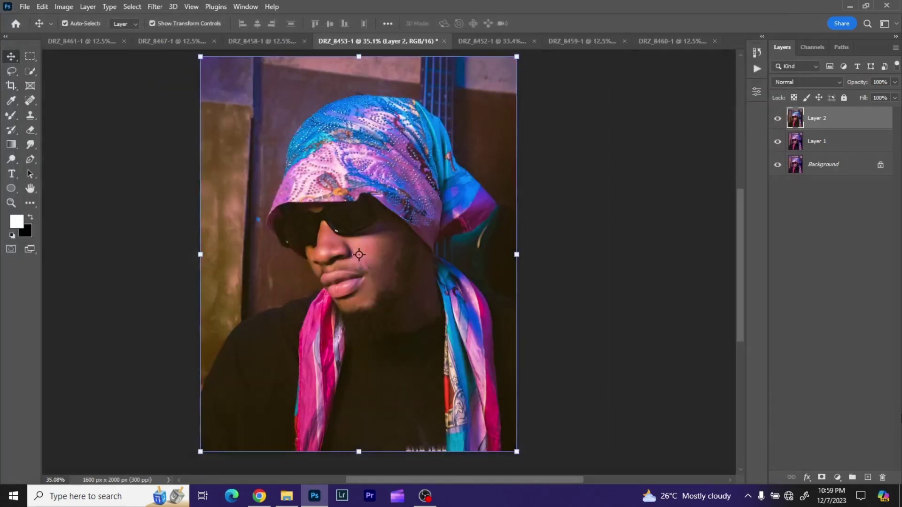
- Stamp the visible layers into a new top layer and apply the Camera Raw Filter to it with Texture set to +15
key(ctrl+shift+alt+e)
click(154, 6)
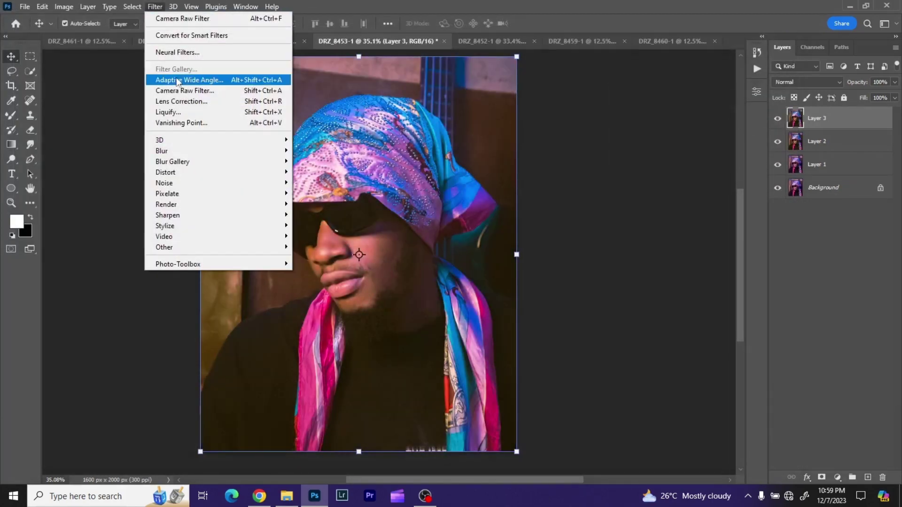
click(180, 90)
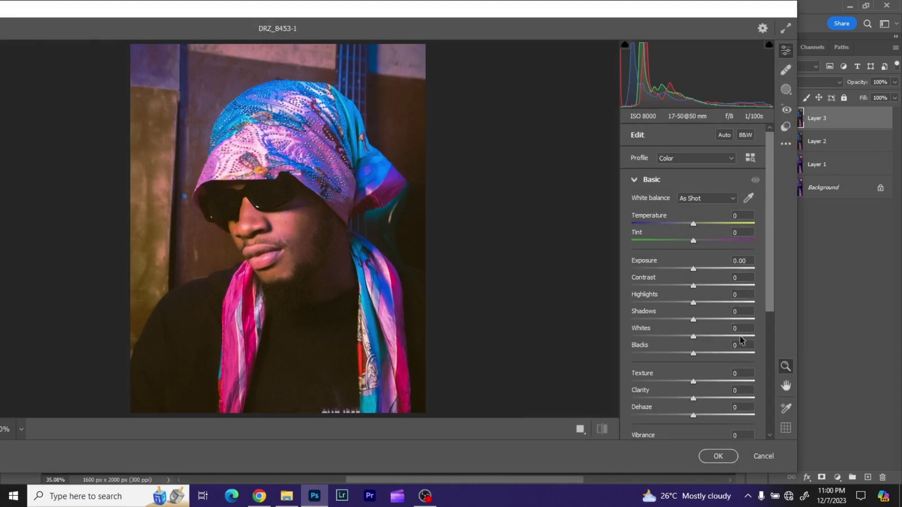
click(745, 372)
text(83)
key(Return)
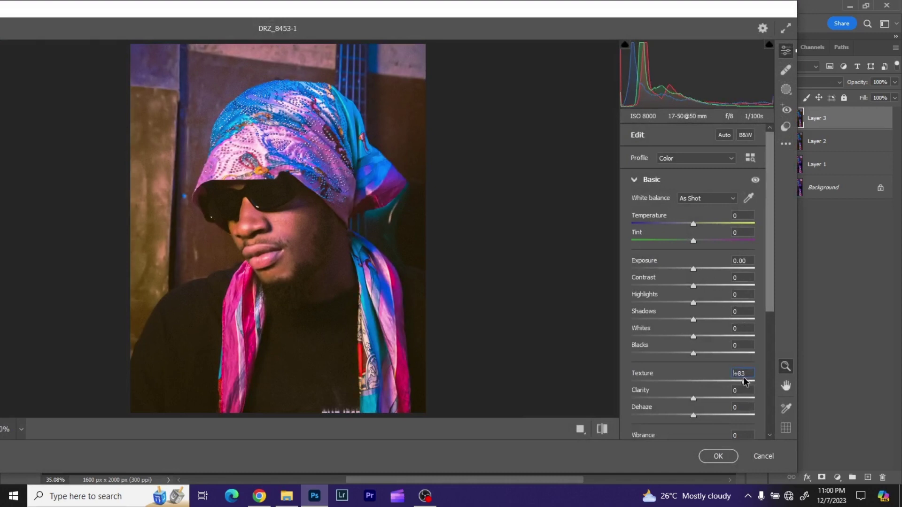
double_click(744, 373)
text(15)
click(718, 456)
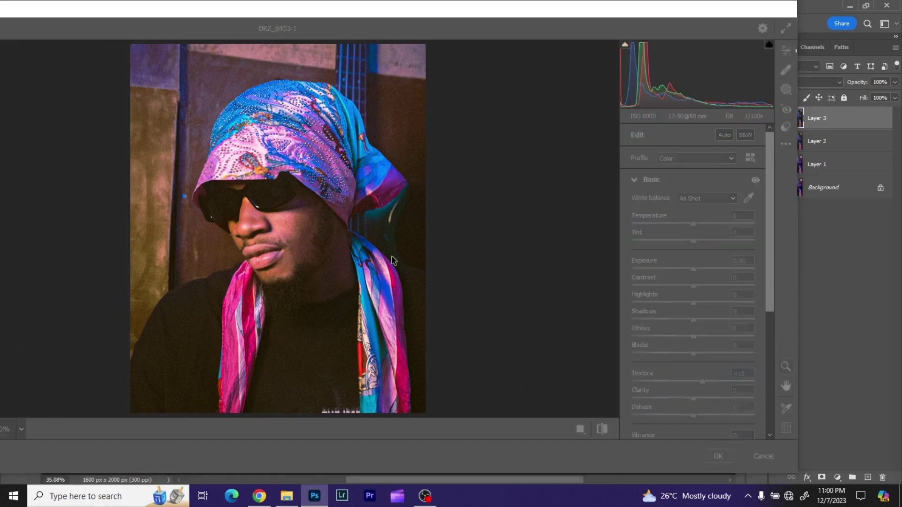
- Apply a High Pass filter with a 1.2 pixel radius to Layer 3 and blend the layer as Soft Light
click(156, 7)
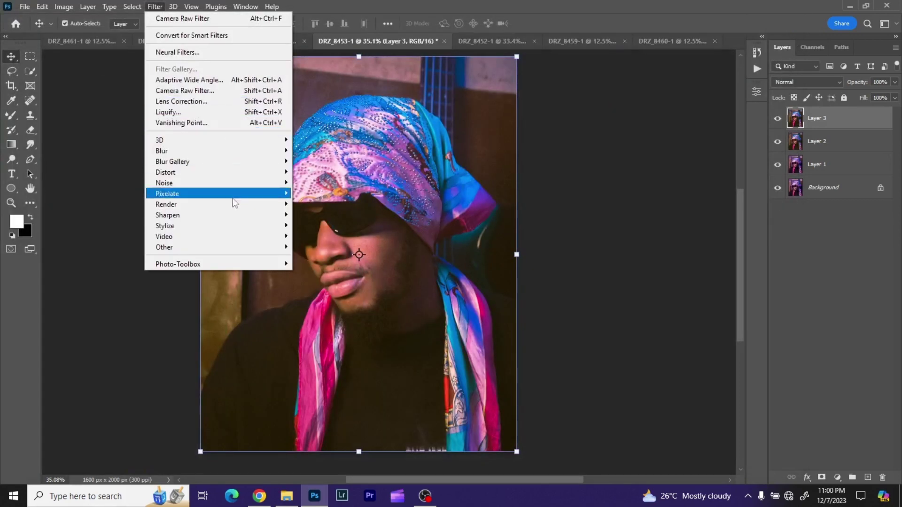
mouse_move(266, 247)
click(317, 258)
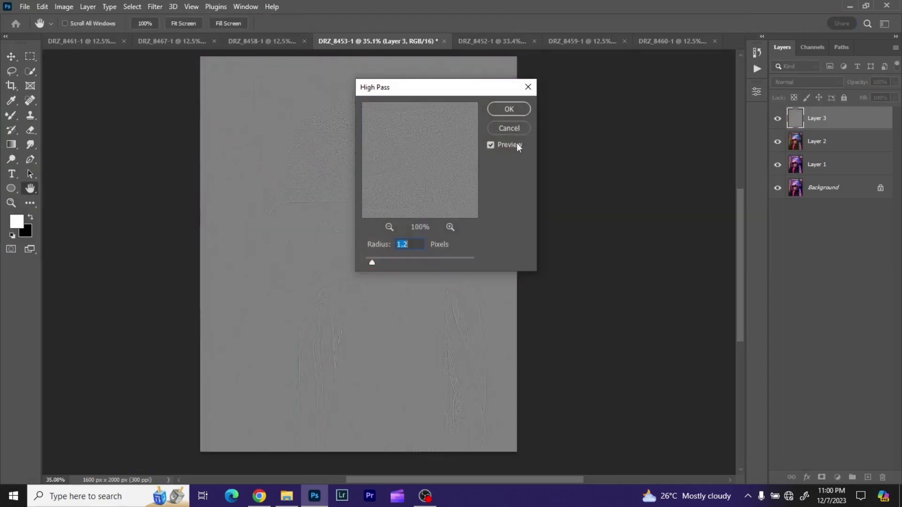
click(515, 107)
click(804, 82)
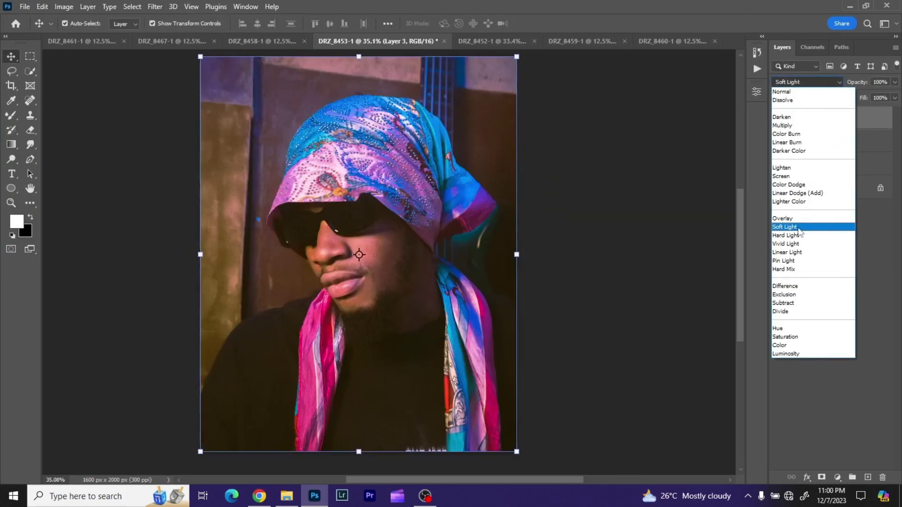
click(794, 226)
- Add a Brightness/Contrast adjustment layer, try a contrast of 48, and settle on brightness -6 and contrast 32 using the automatic correction
click(838, 477)
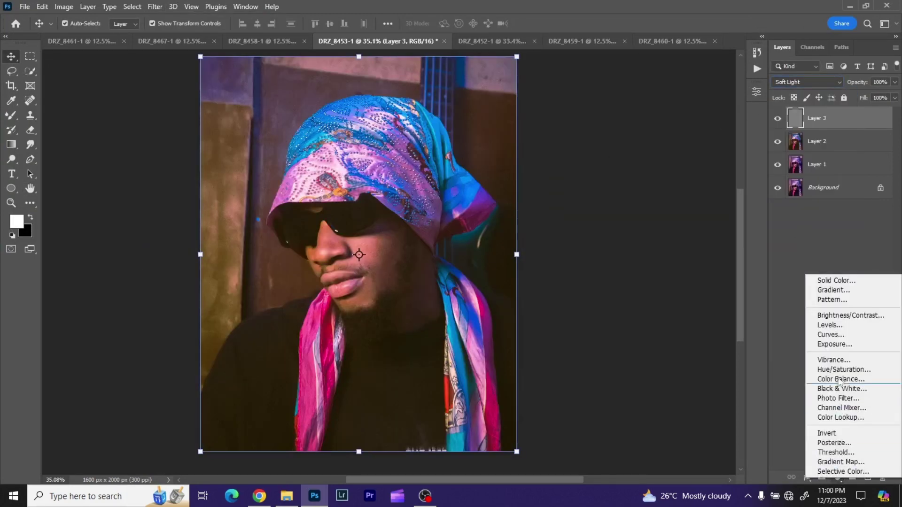
click(827, 315)
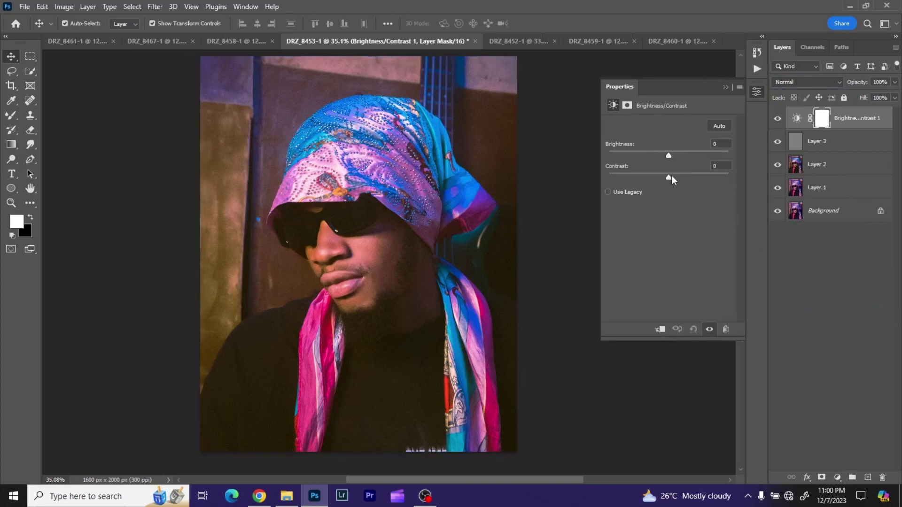
drag(668, 177, 698, 178)
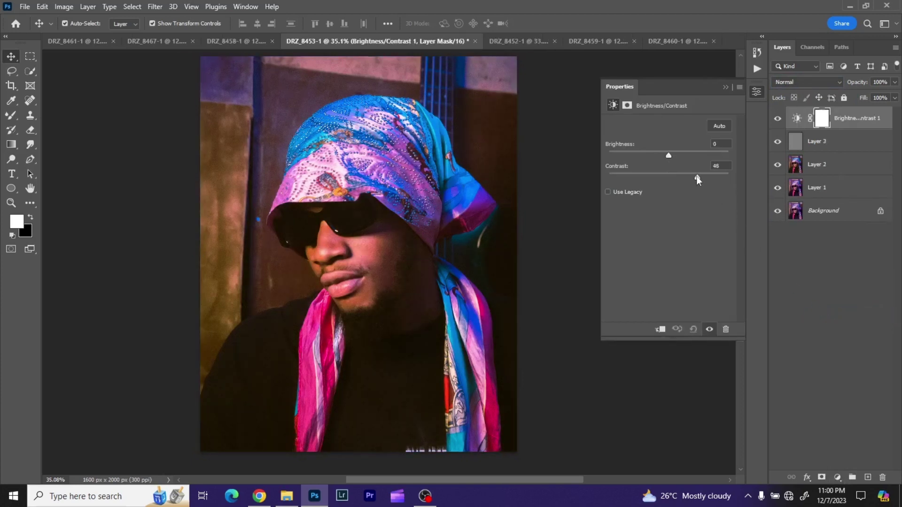
drag(697, 179, 666, 155)
click(718, 126)
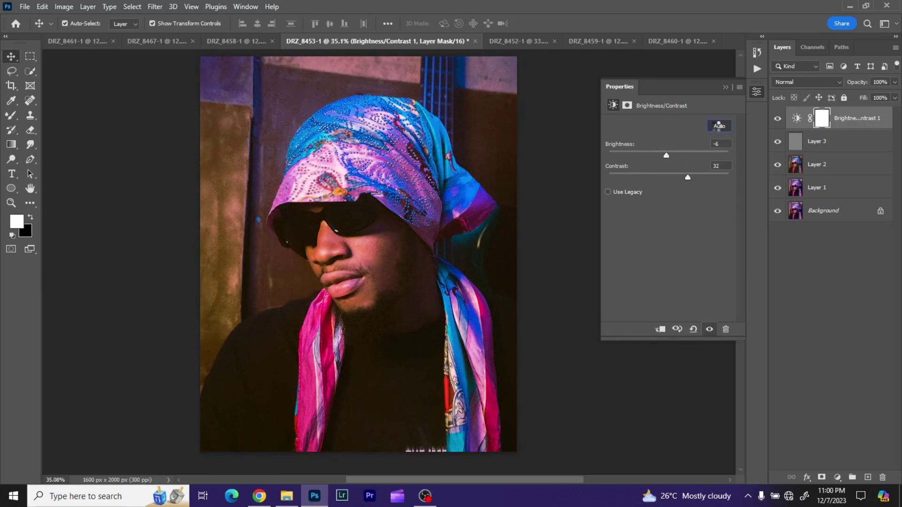